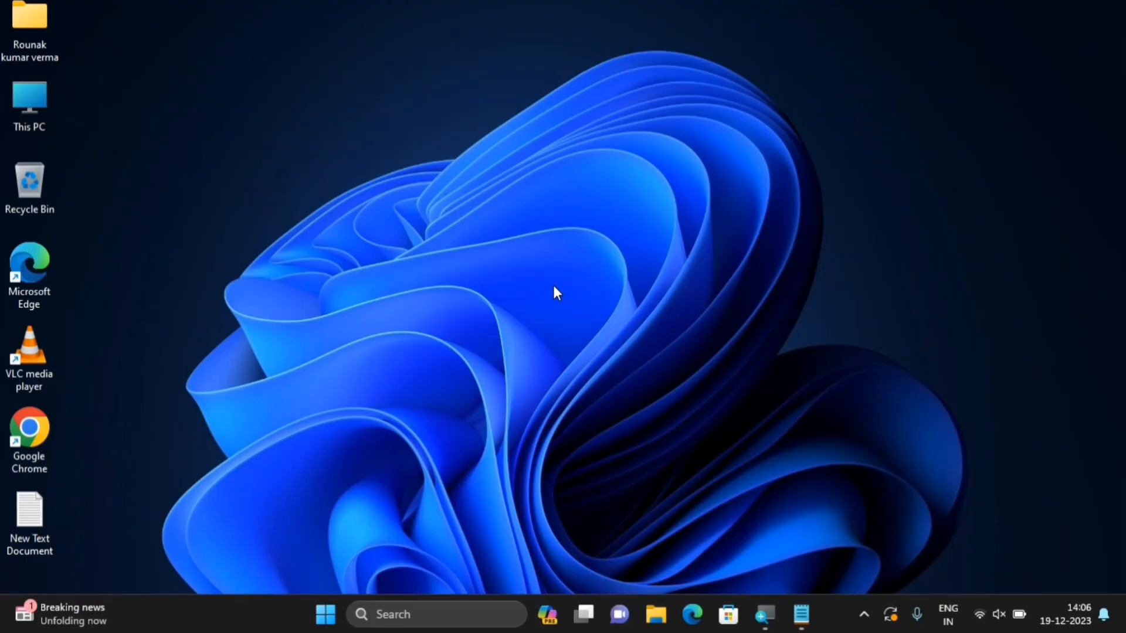
Search 'control panel' from the Start menu and launch Control Panel
{"action": "left_click", "coordinate": [321, 619]}
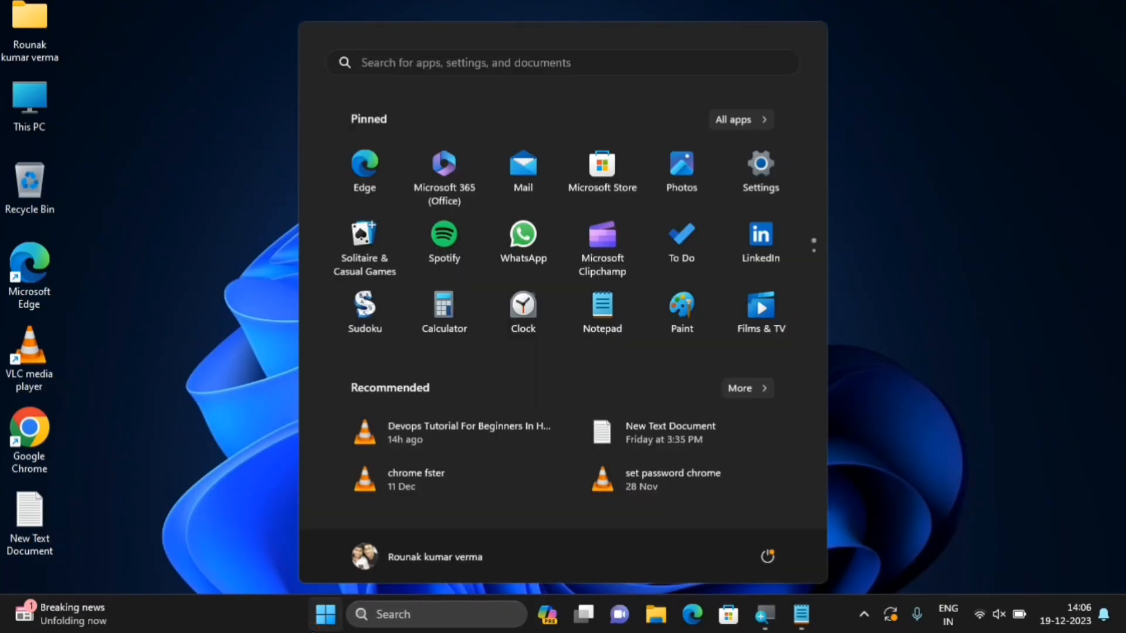
{"action": "type", "text": "cont"}
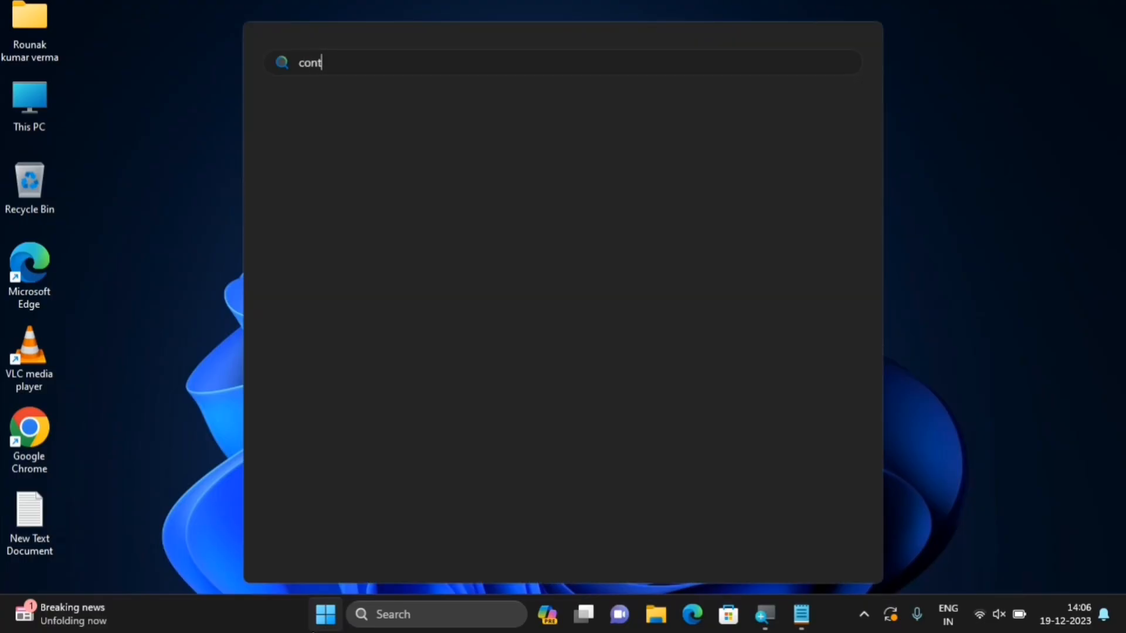
{"action": "type", "text": "rol panel"}
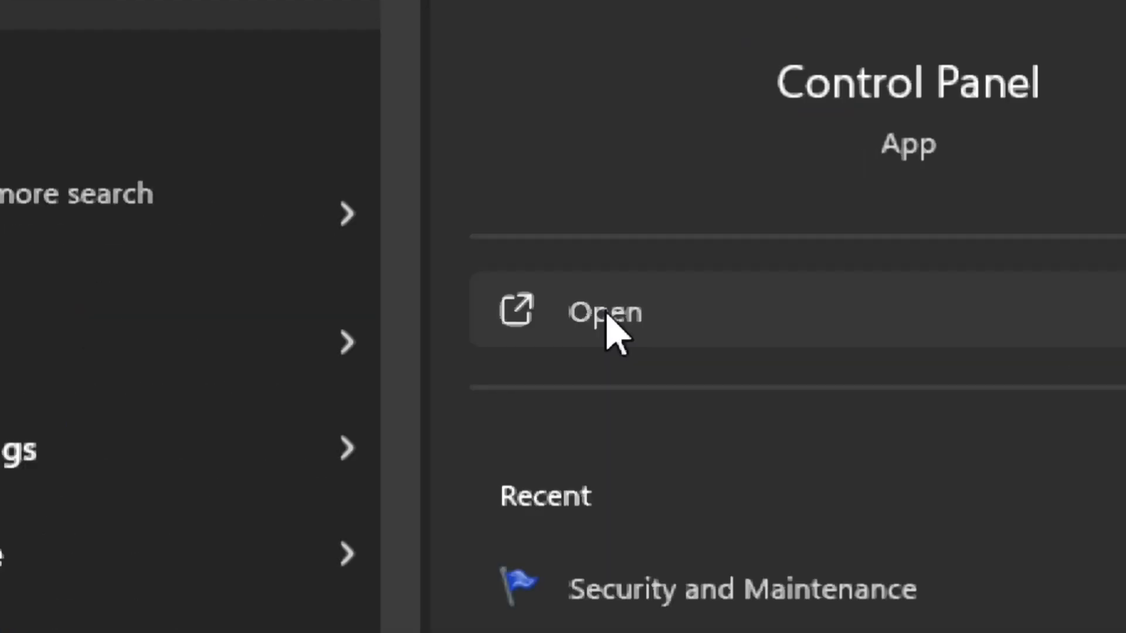
{"action": "left_click", "coordinate": [603, 316]}
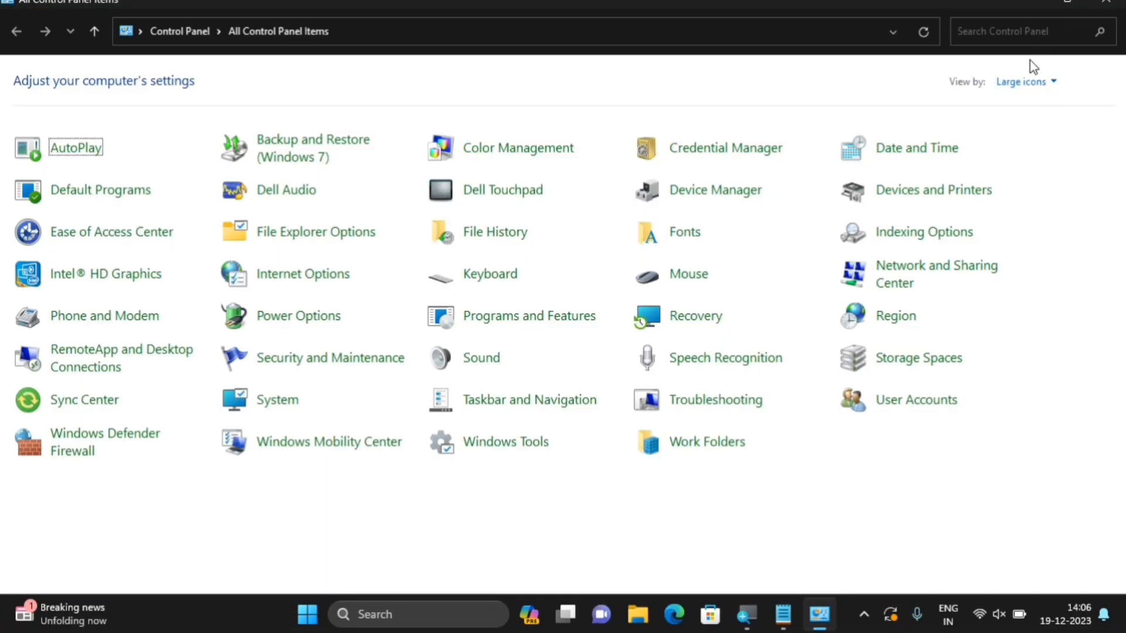
Switch the Control Panel view to Category and then back to Large icons
{"action": "left_click", "coordinate": [1027, 83]}
{"action": "left_click", "coordinate": [1017, 107]}
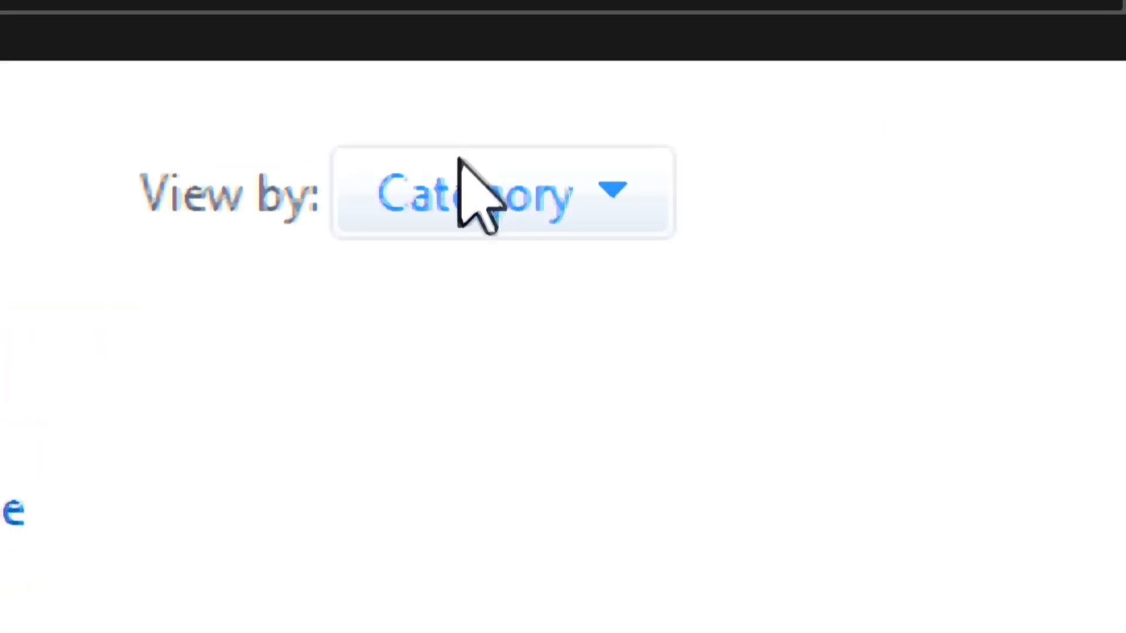
{"action": "left_click", "coordinate": [548, 209]}
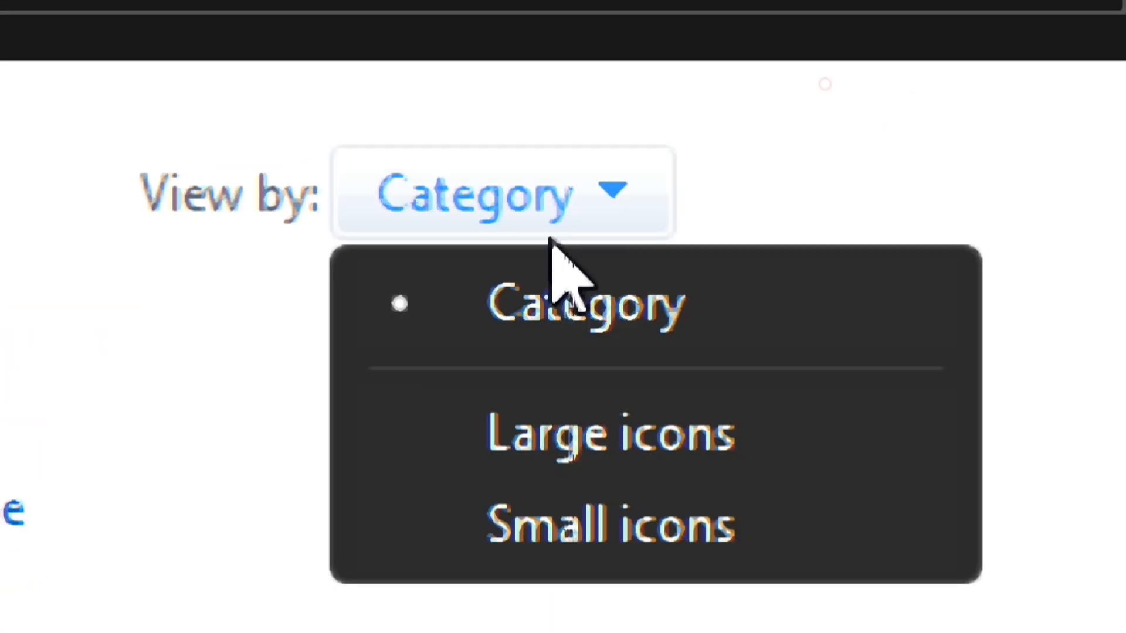
{"action": "left_click", "coordinate": [571, 460]}
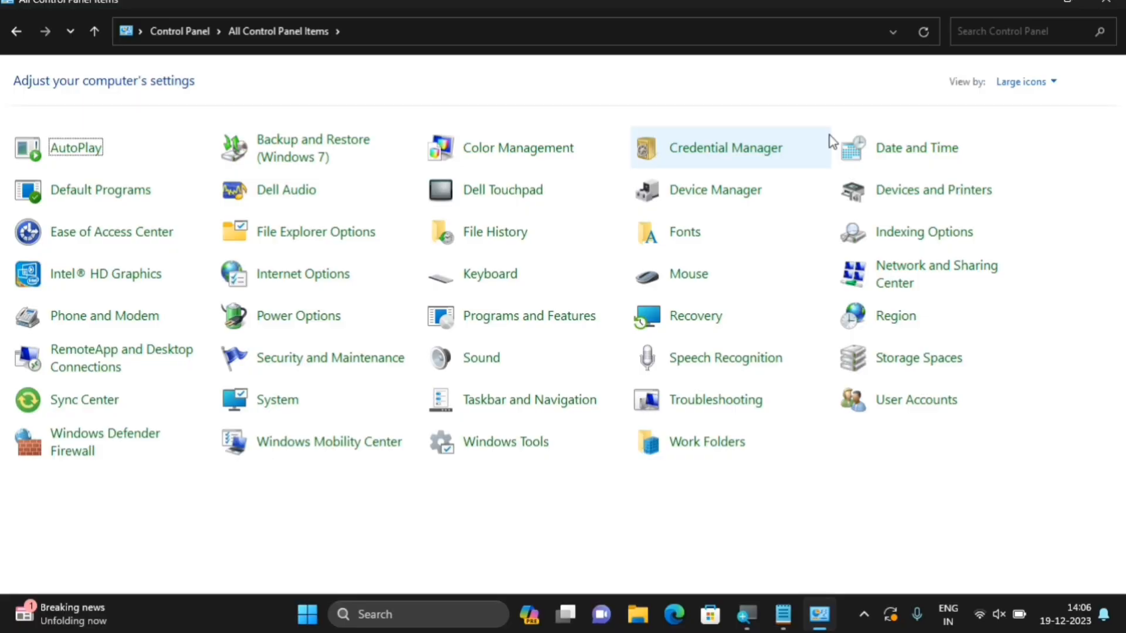
In Security and Maintenance, keep daily maintenance at 02:00 and allow it to wake the computer
{"action": "left_click", "coordinate": [330, 365]}
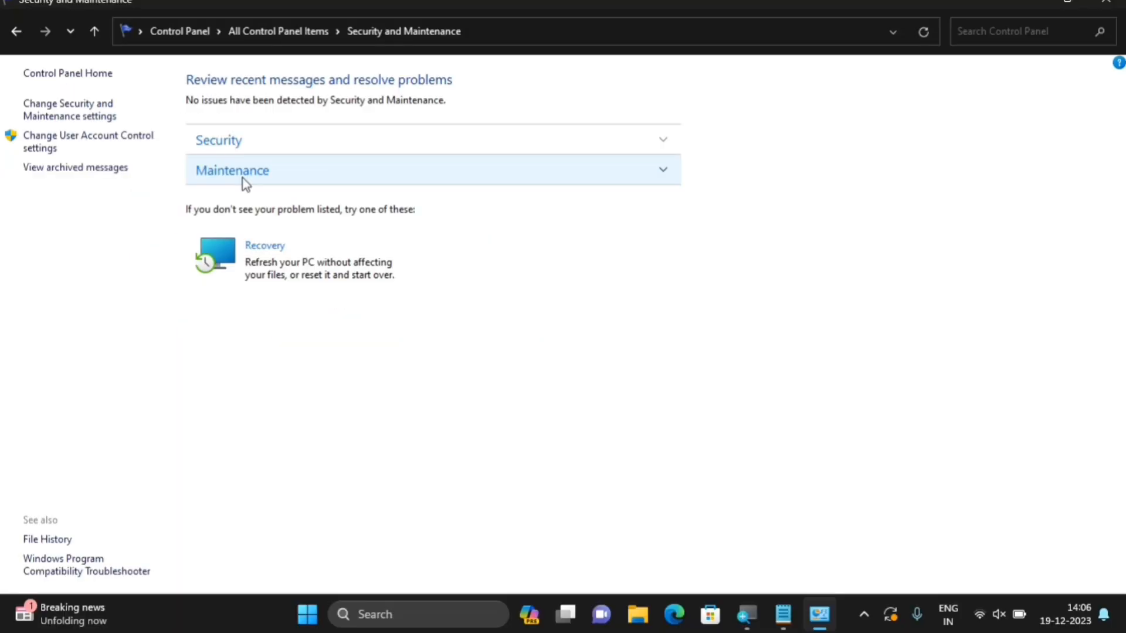
{"action": "left_click", "coordinate": [243, 179]}
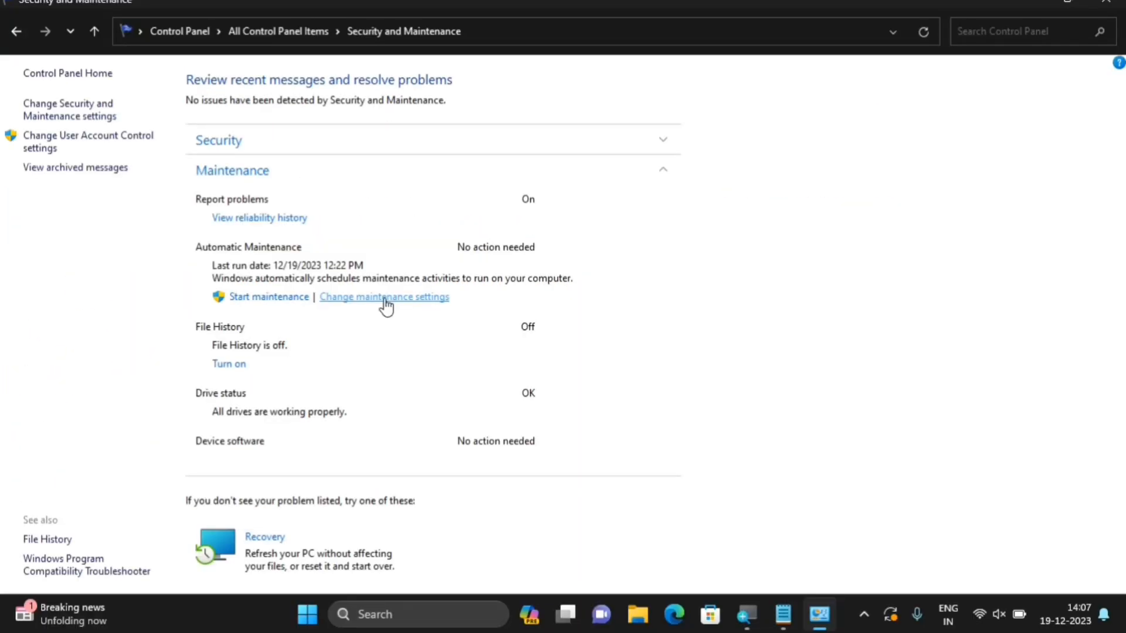
{"action": "left_click", "coordinate": [384, 298]}
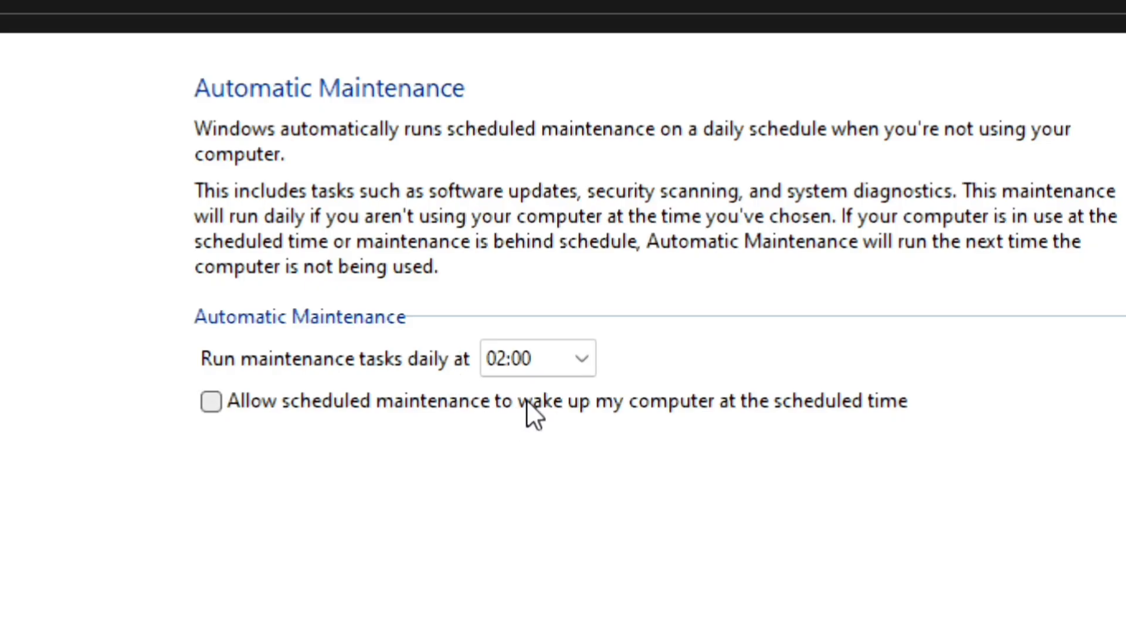
{"action": "left_click", "coordinate": [564, 365]}
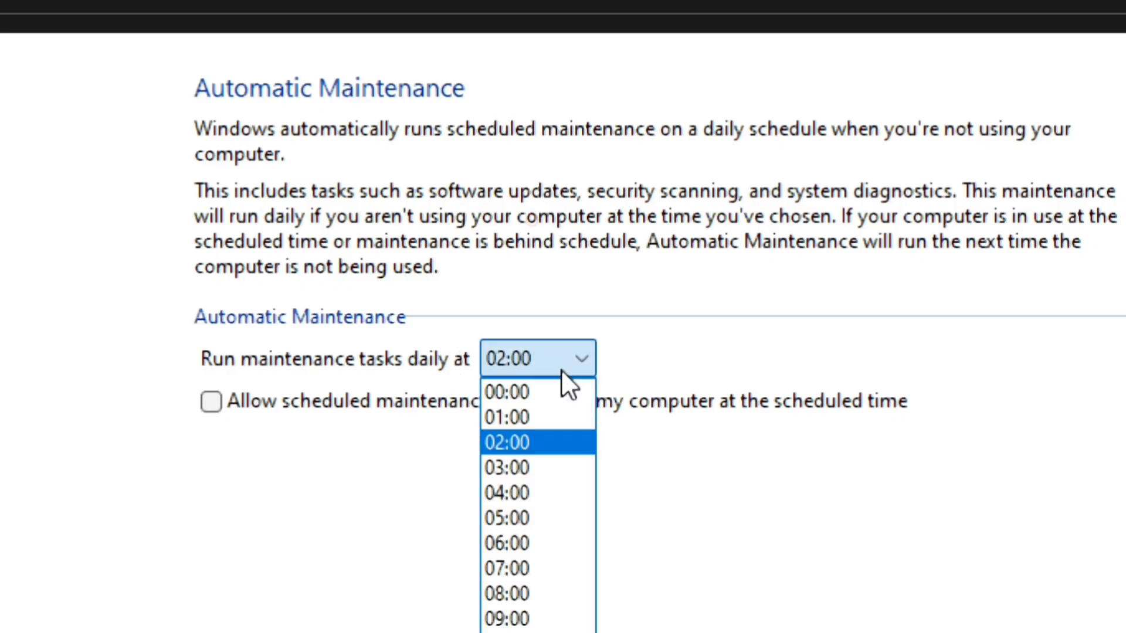
{"action": "left_click", "coordinate": [526, 445]}
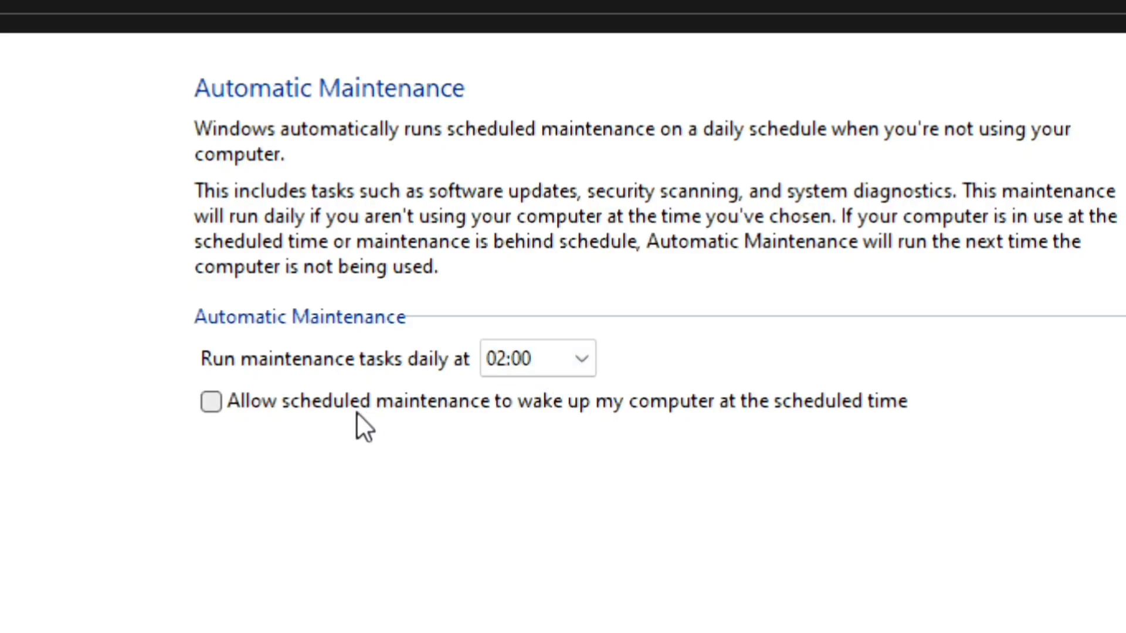
{"action": "left_click", "coordinate": [211, 403]}
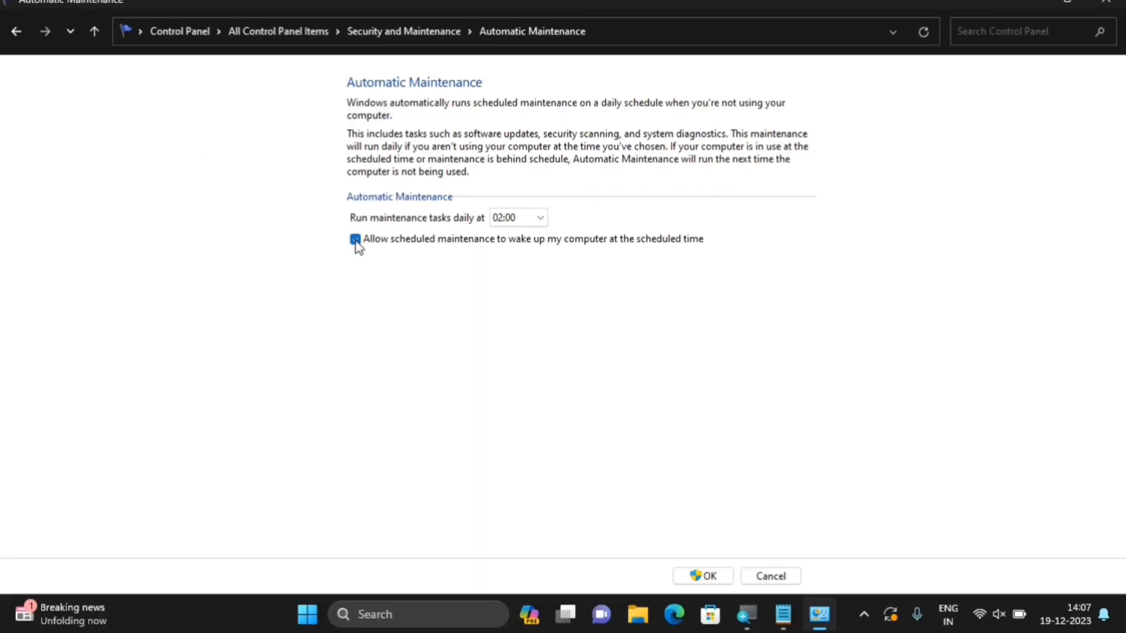
Save the maintenance settings, recheck the Maintenance section, and close Security and Maintenance
{"action": "left_click", "coordinate": [703, 575]}
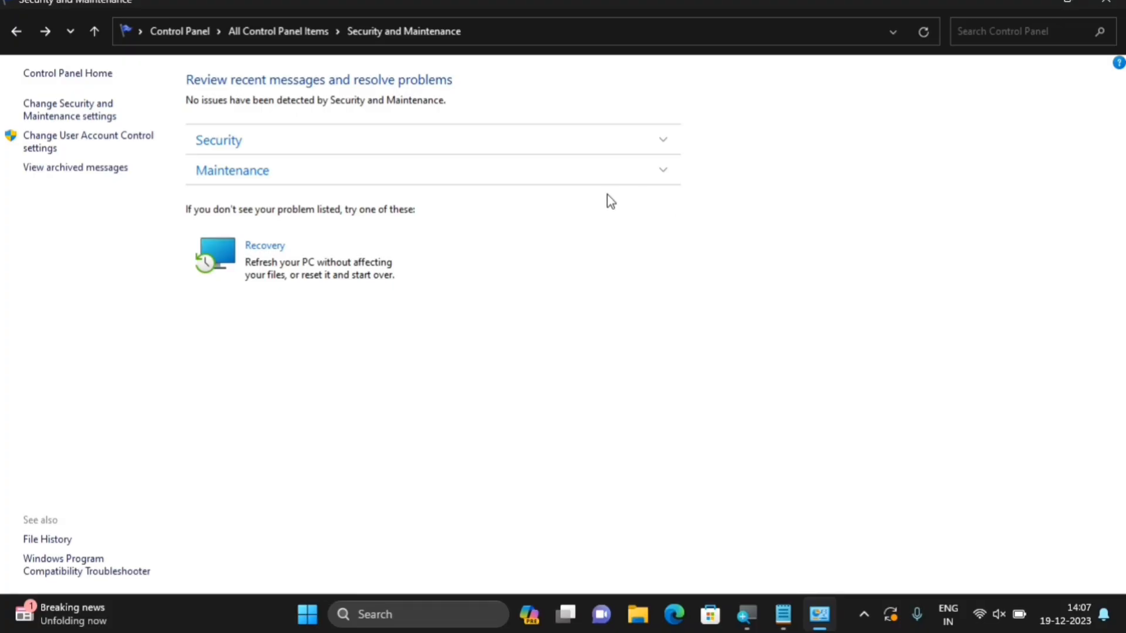
{"action": "left_click", "coordinate": [342, 172]}
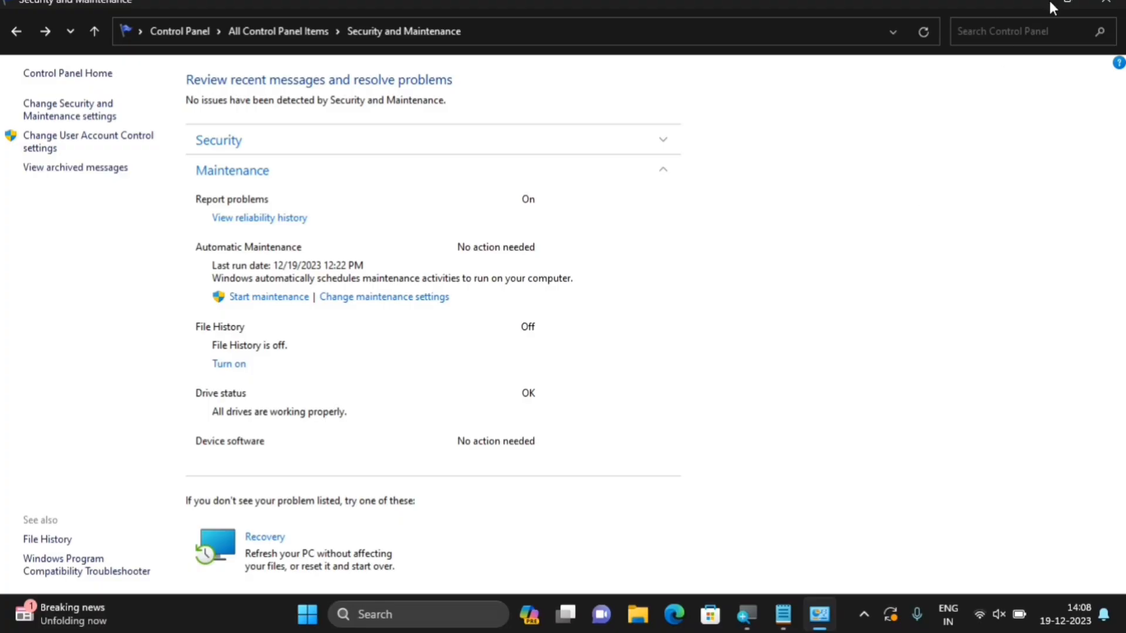
{"action": "left_click", "coordinate": [1105, 3]}
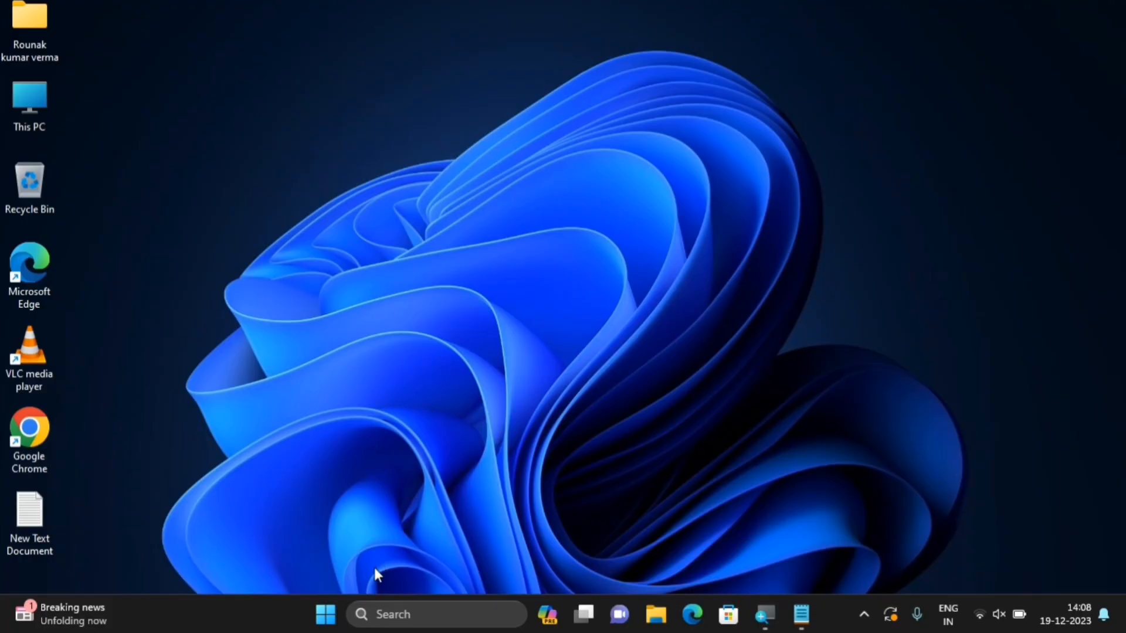
Search 'services' from Start and run Services as administrator
{"action": "left_click", "coordinate": [333, 621]}
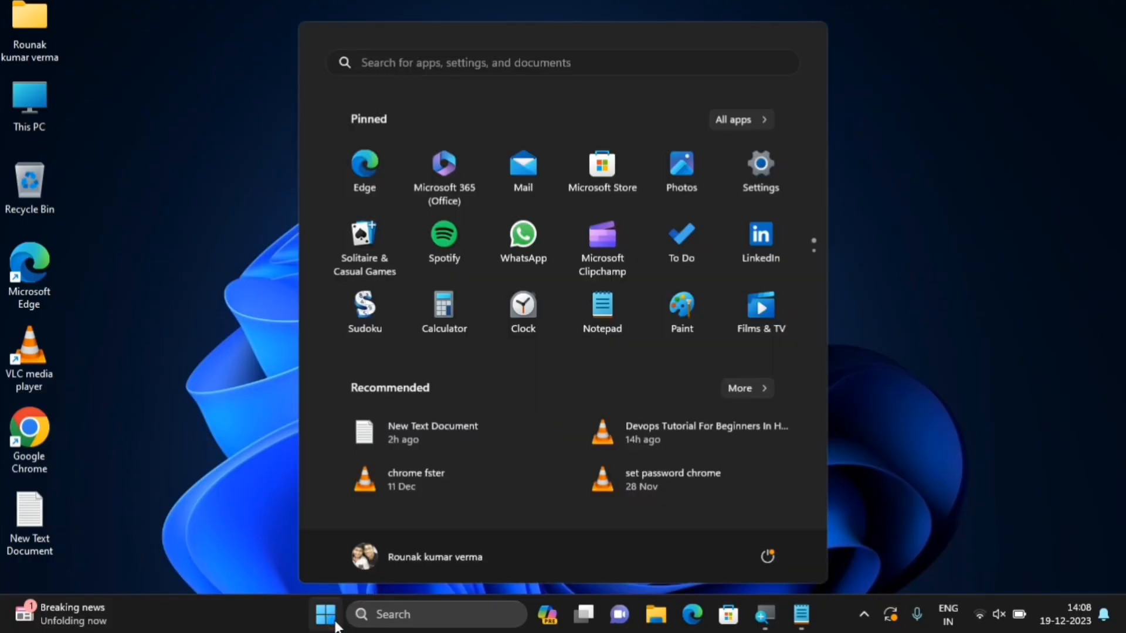
{"action": "type", "text": "services"}
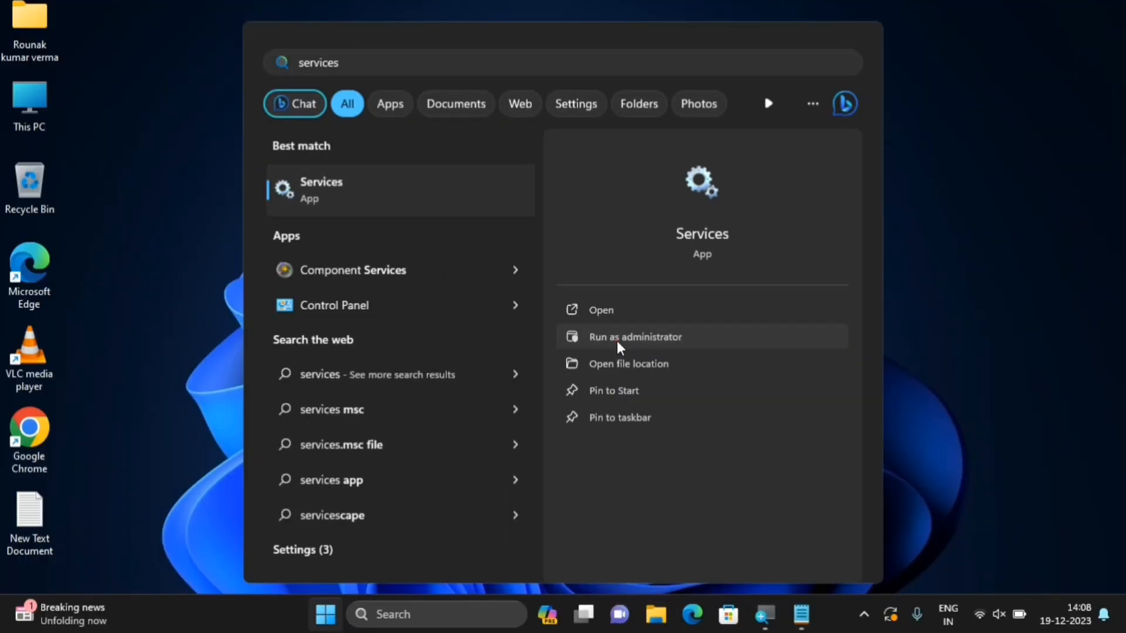
{"action": "left_click", "coordinate": [604, 361]}
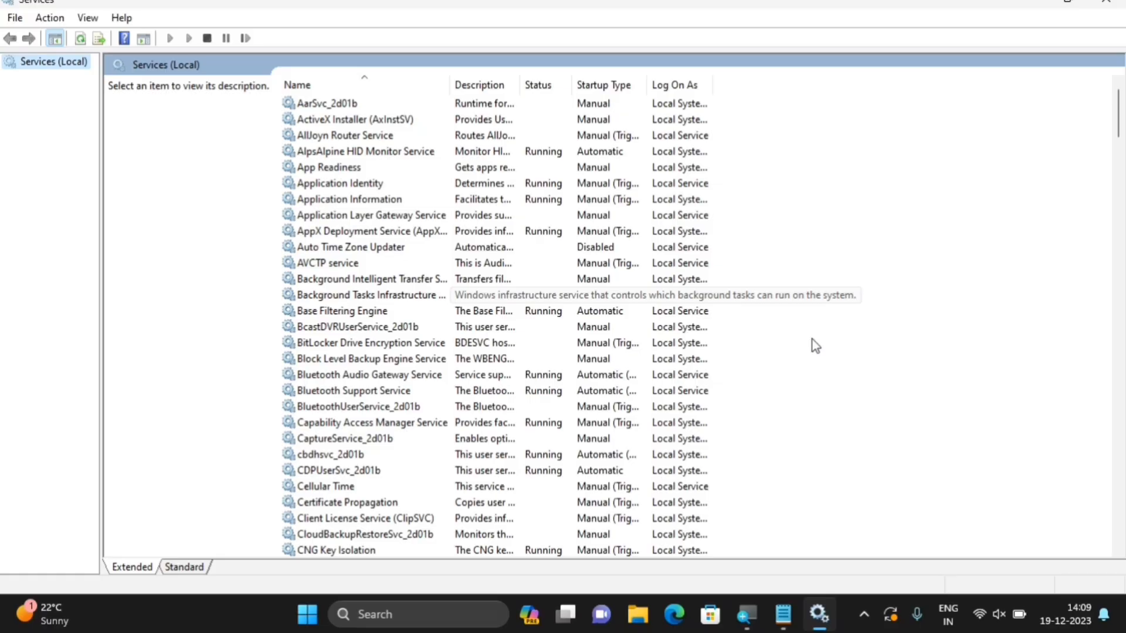
Jump to the W entries in the service list and select Windows Search
{"action": "left_click", "coordinate": [371, 296]}
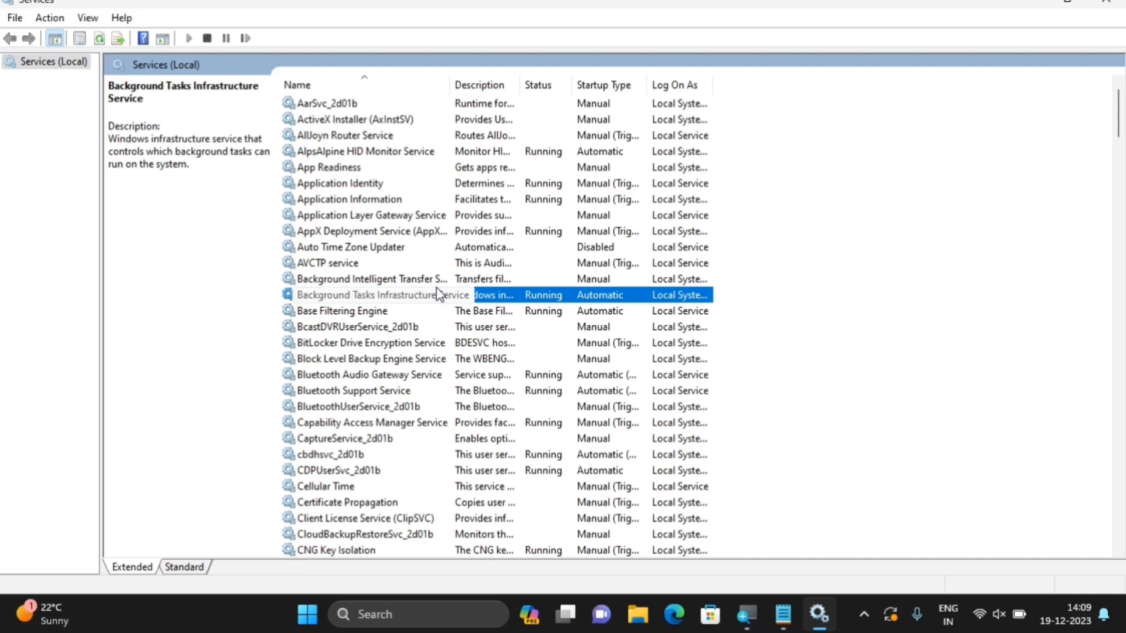
{"action": "key", "text": "w"}
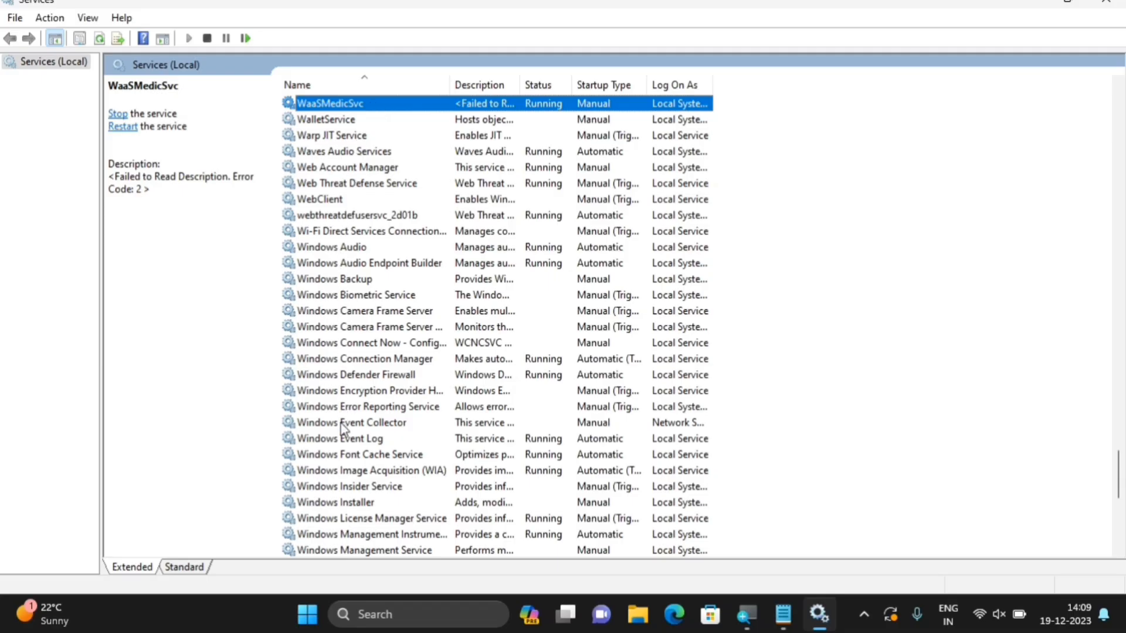
{"action": "scroll", "coordinate": [342, 428], "scroll_direction": "down", "scroll_amount": 1}
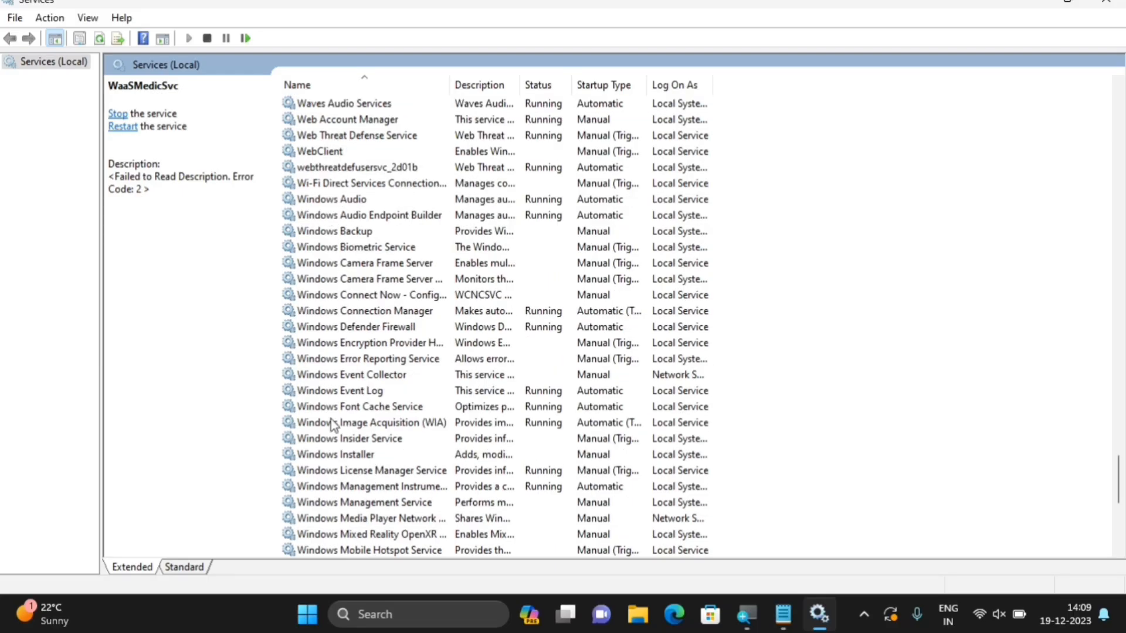
{"action": "scroll", "coordinate": [332, 424], "scroll_direction": "down", "scroll_amount": 7}
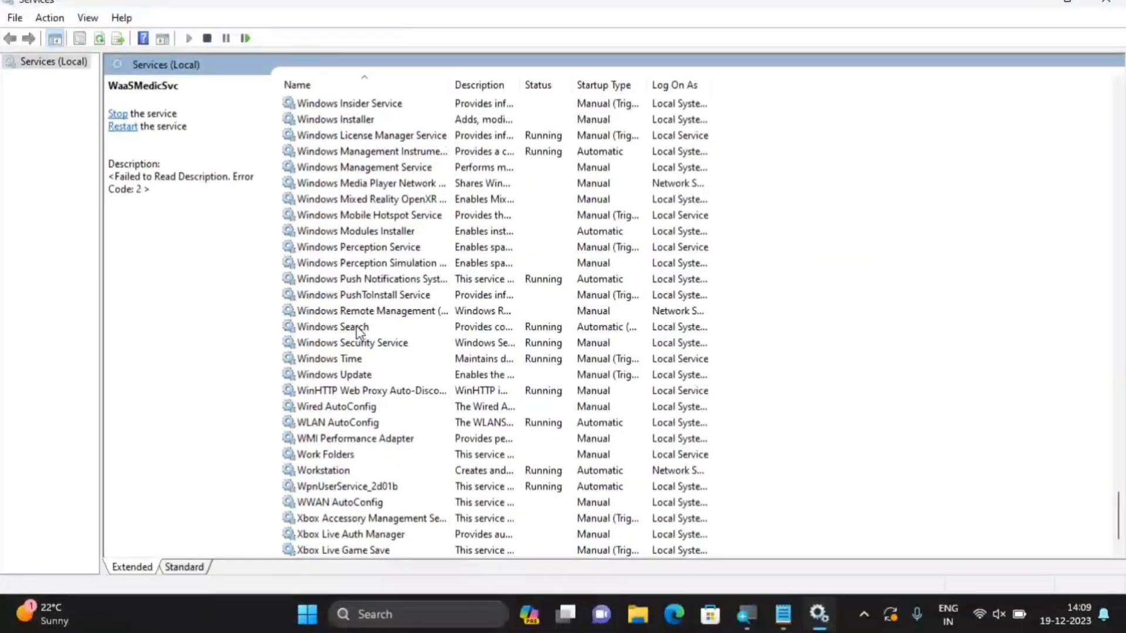
{"action": "left_click", "coordinate": [441, 324]}
Keep Windows Search at Automatic (Delayed Start) in its properties, apply, and close Services
{"action": "right_click", "coordinate": [440, 324]}
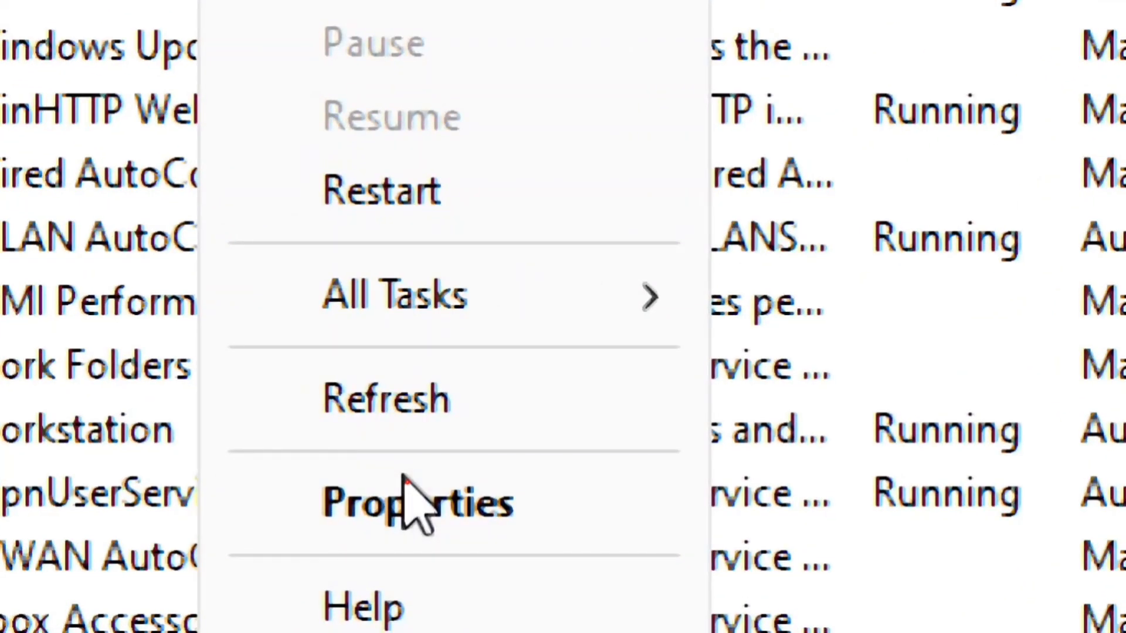
{"action": "left_click", "coordinate": [409, 488]}
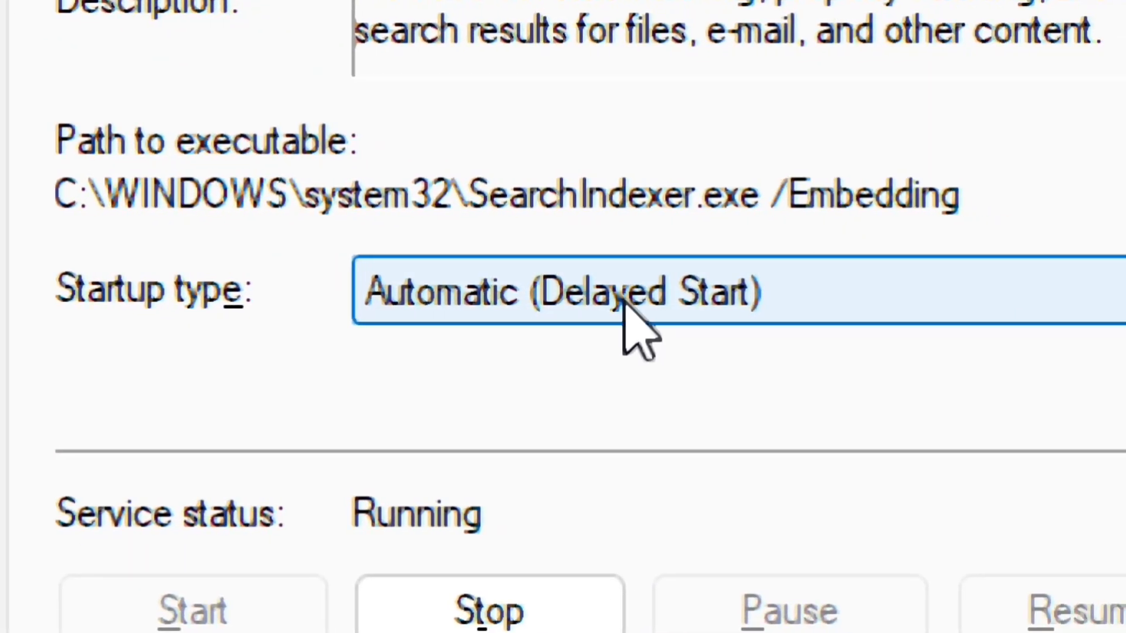
{"action": "left_click", "coordinate": [719, 298]}
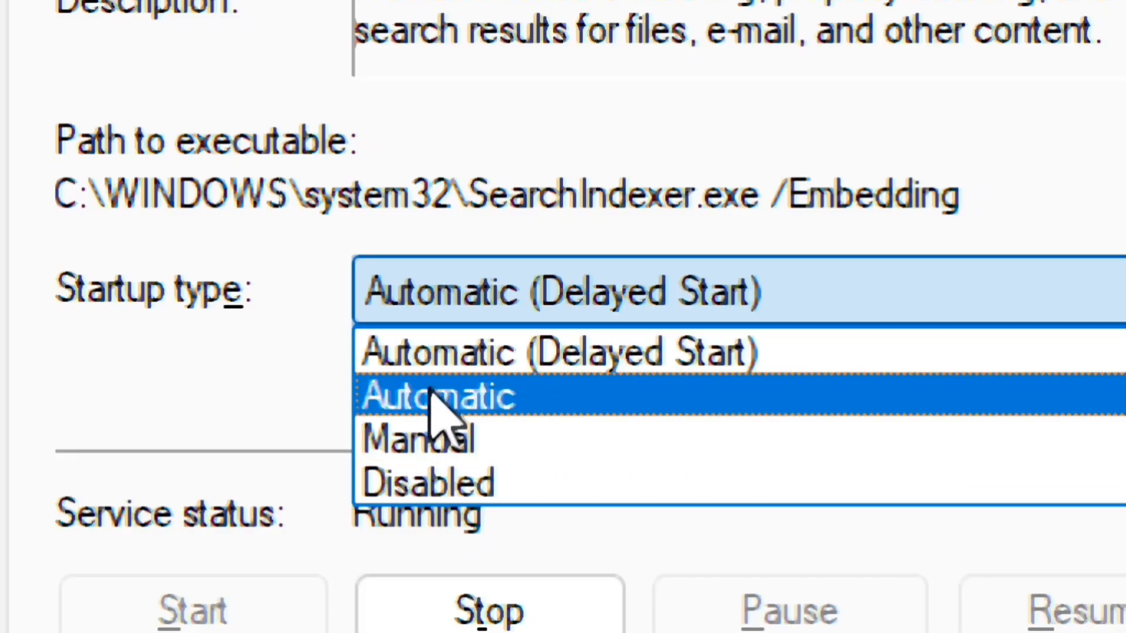
{"action": "left_click", "coordinate": [716, 351]}
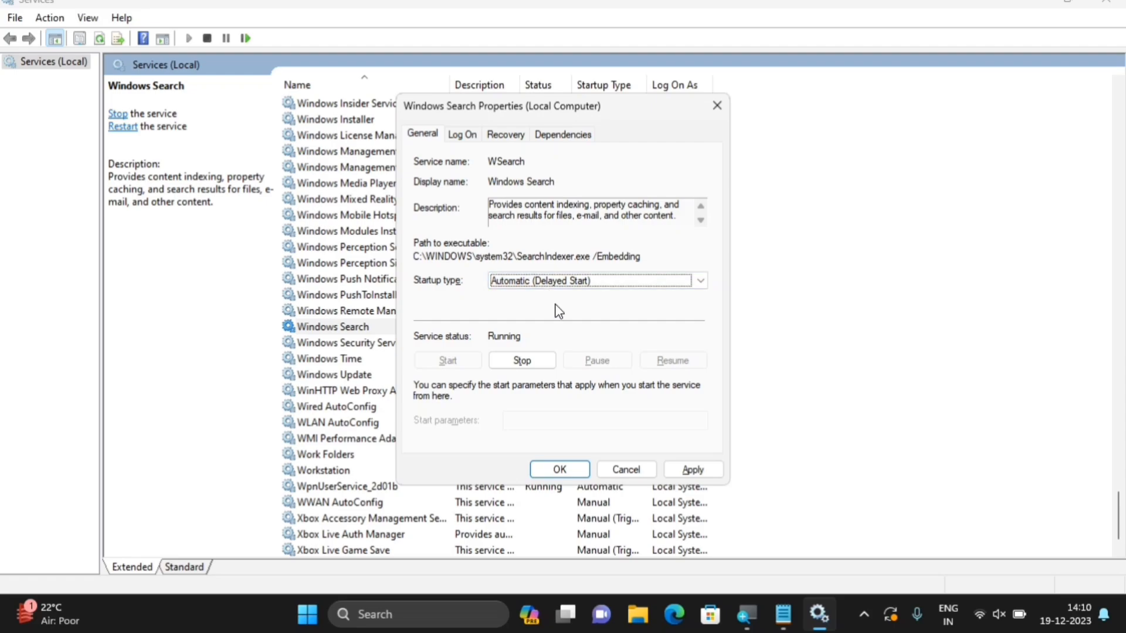
{"action": "left_click", "coordinate": [692, 469]}
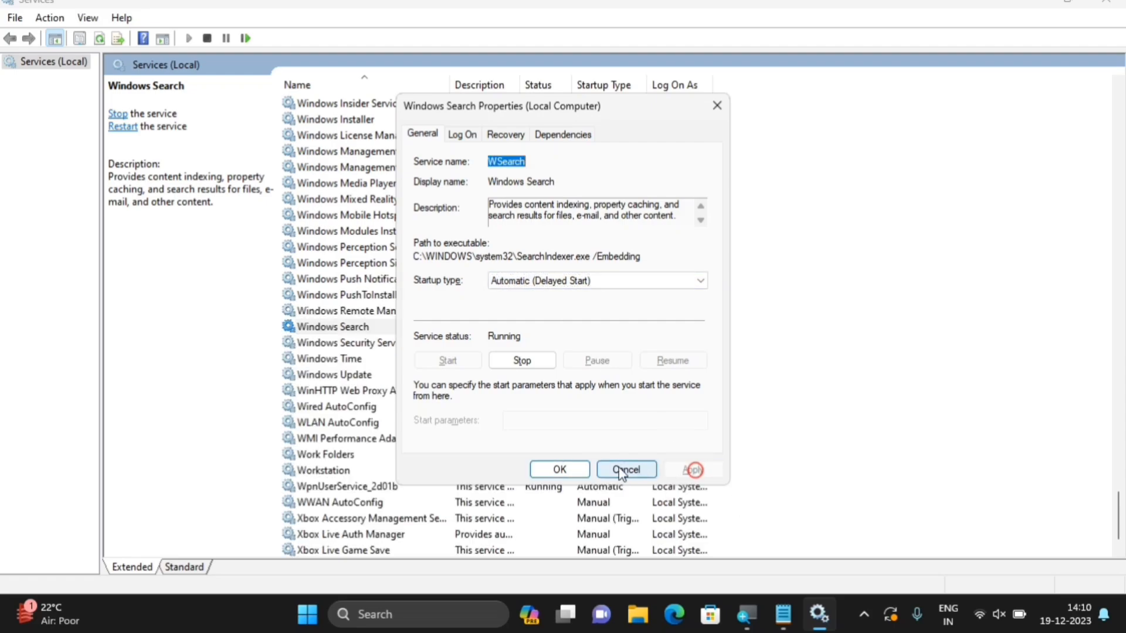
{"action": "left_click", "coordinate": [560, 469]}
{"action": "key", "text": "alt+F4"}
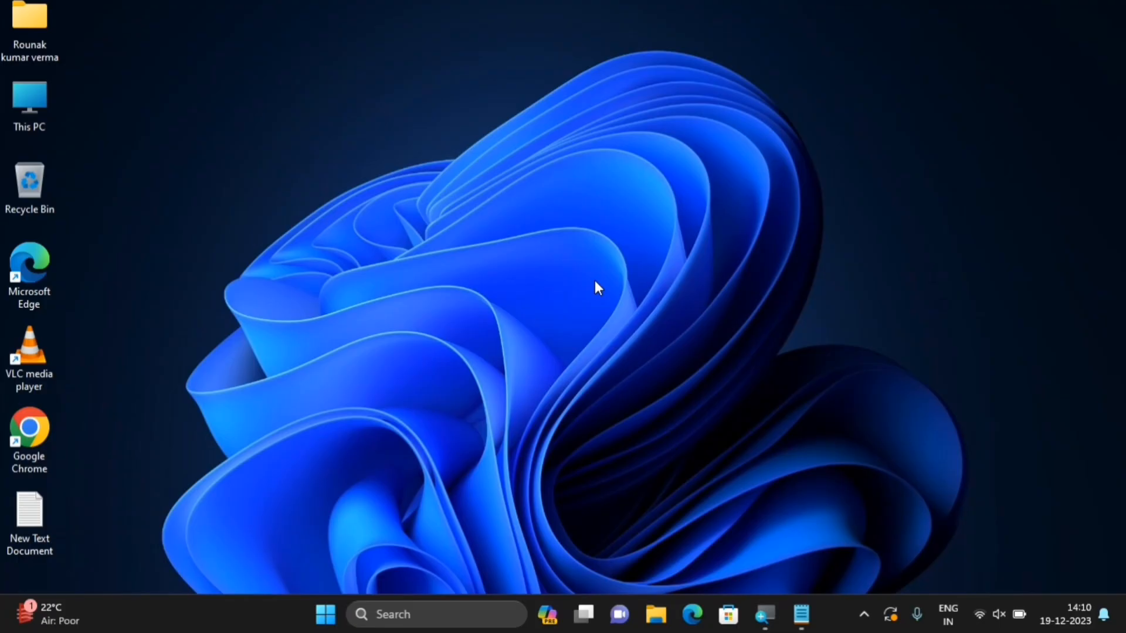
Search 'storage setting' from Start and open the Settings Storage page
{"action": "left_click", "coordinate": [317, 625]}
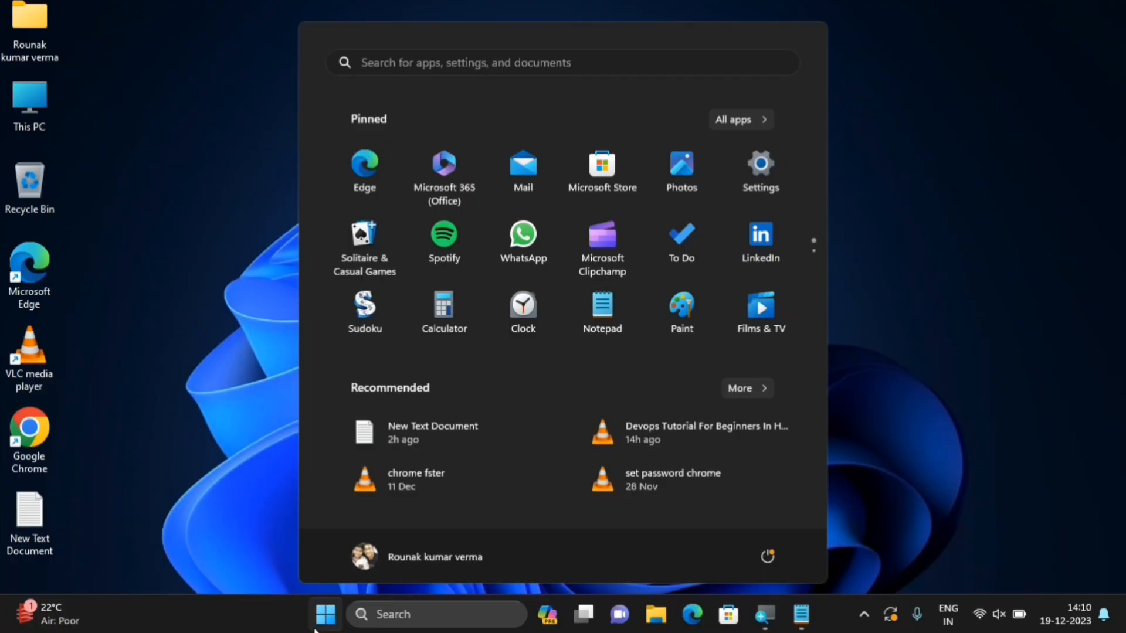
{"action": "type", "text": "storage s"}
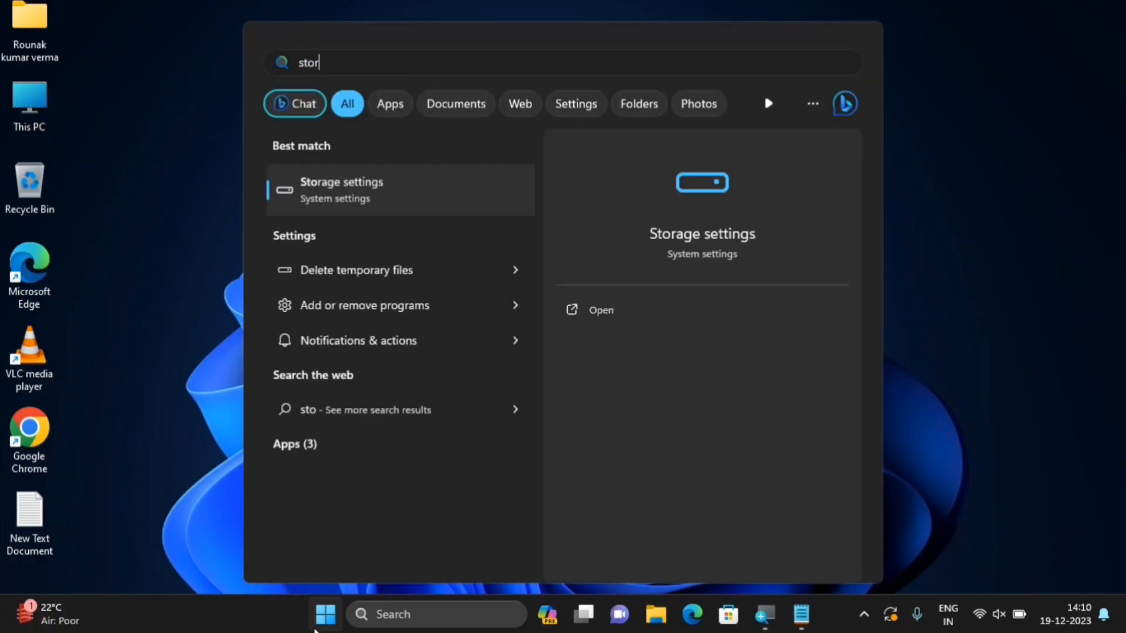
{"action": "type", "text": "etting"}
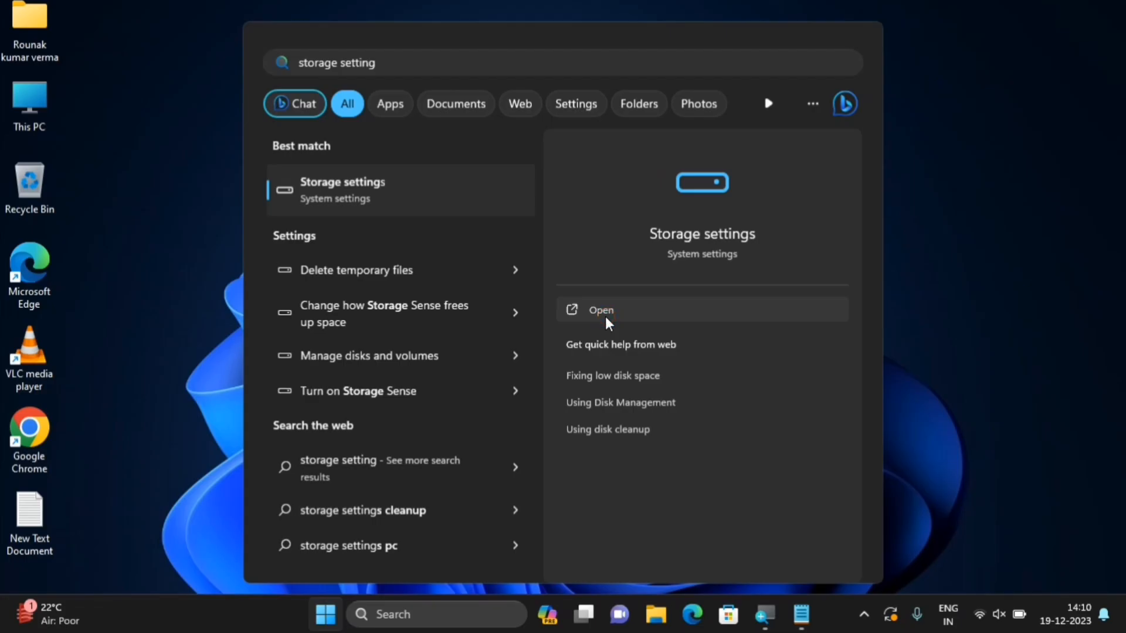
{"action": "left_click", "coordinate": [605, 315]}
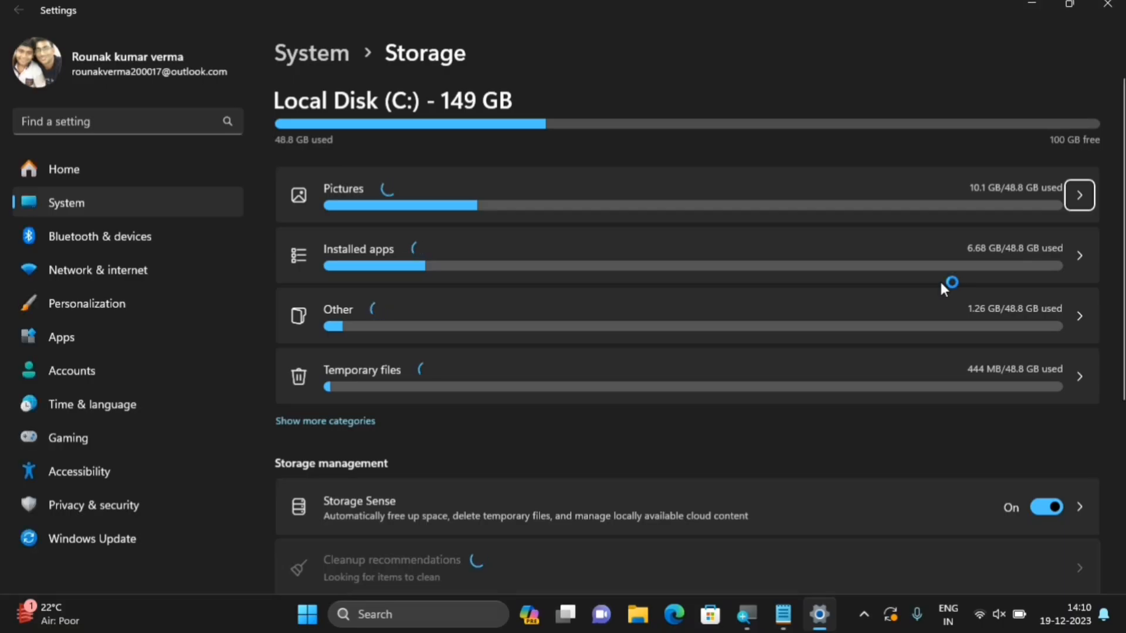
{"action": "scroll", "coordinate": [452, 405], "scroll_direction": "down", "scroll_amount": 3}
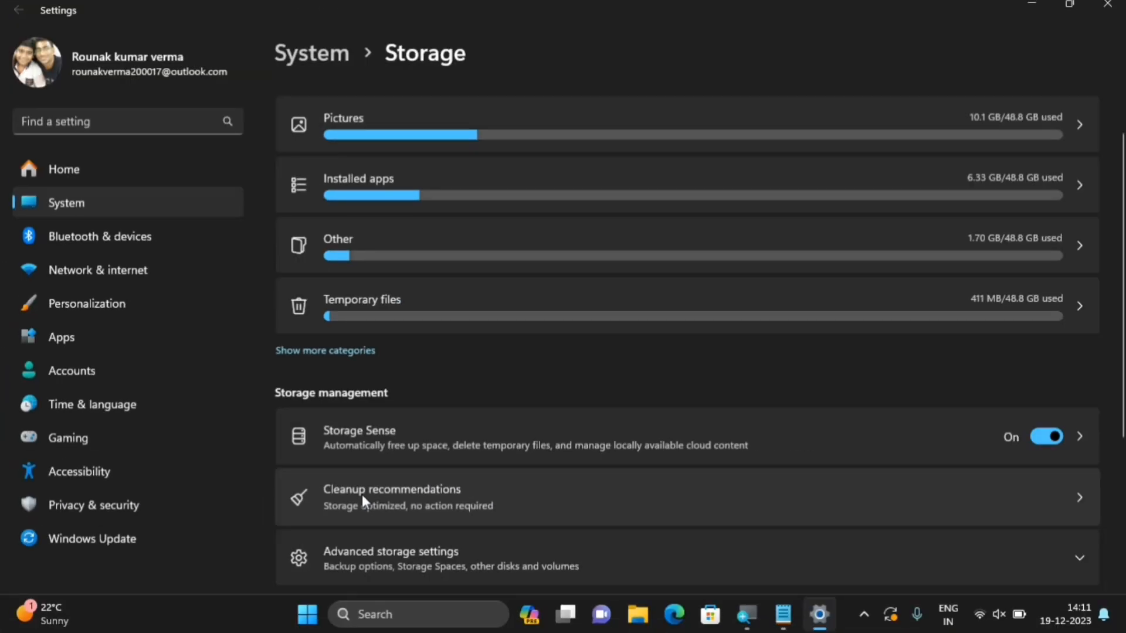
Open Cleanup recommendations and browse the advanced Temporary files list, with 401 MB selected
{"action": "left_click", "coordinate": [419, 488]}
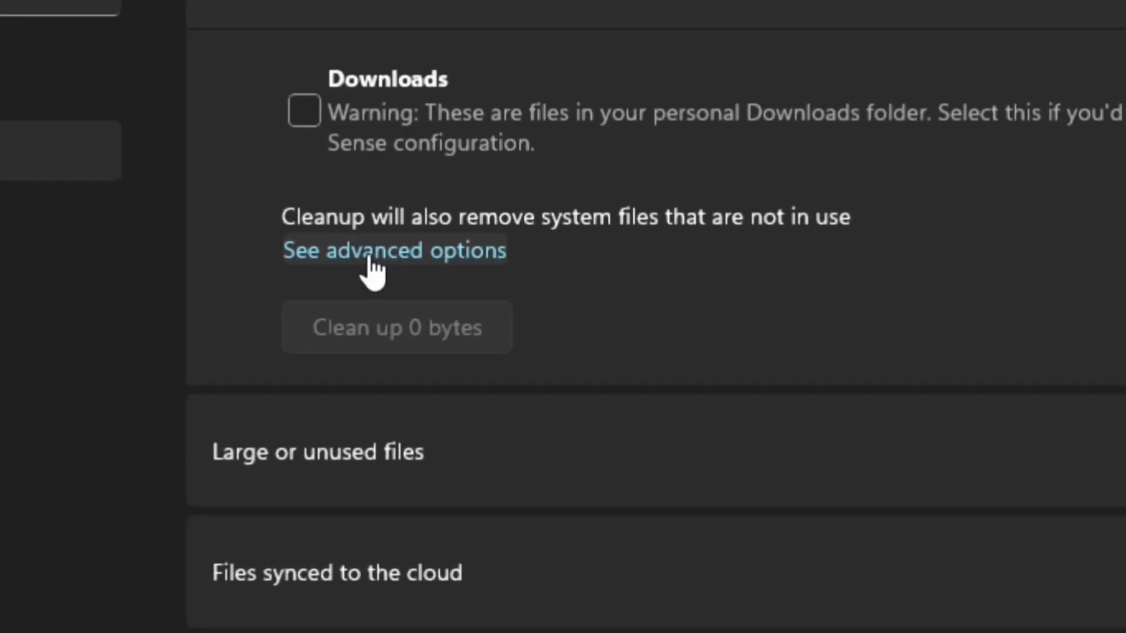
{"action": "left_click", "coordinate": [369, 257]}
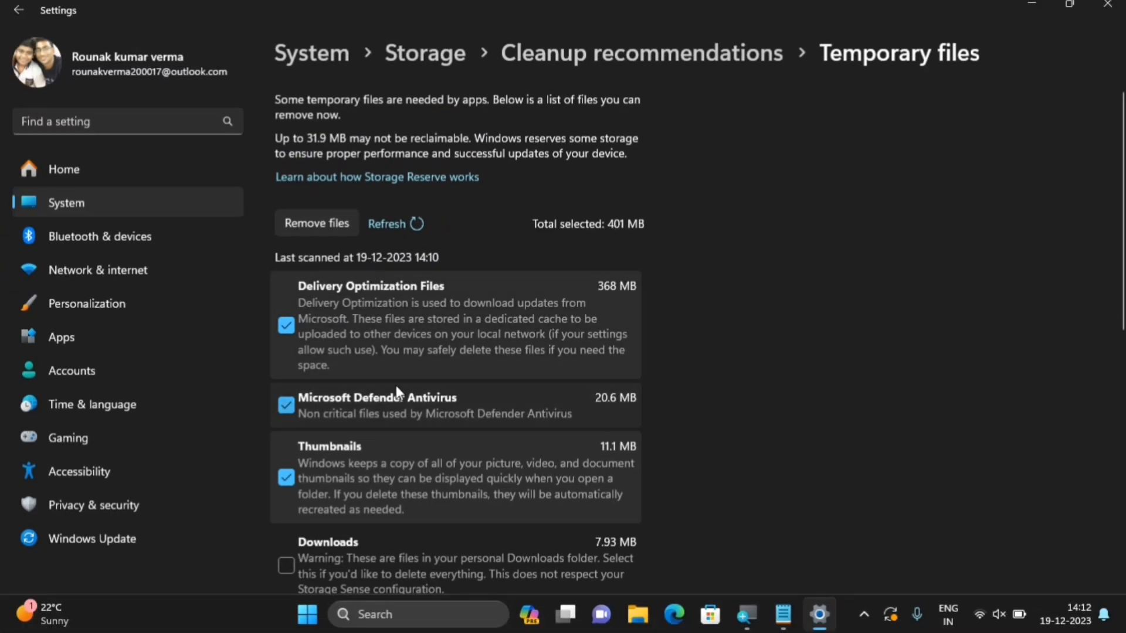
{"action": "scroll", "coordinate": [408, 520], "scroll_direction": "down", "scroll_amount": 3}
{"action": "scroll", "coordinate": [396, 385], "scroll_direction": "down", "scroll_amount": 3}
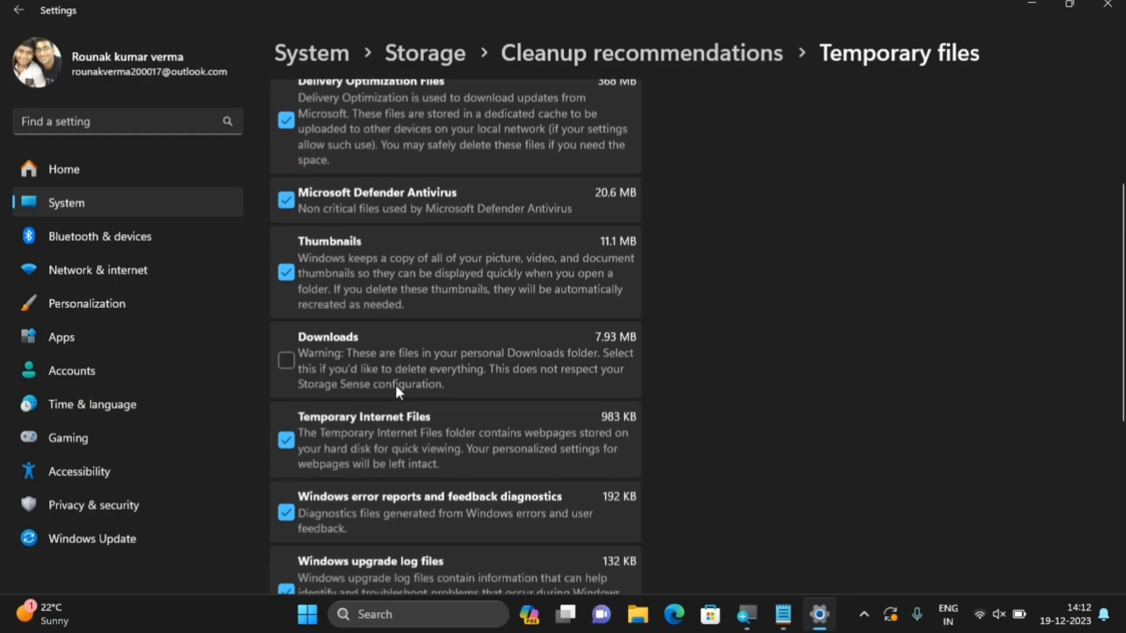
{"action": "scroll", "coordinate": [494, 269], "scroll_direction": "down", "scroll_amount": 3}
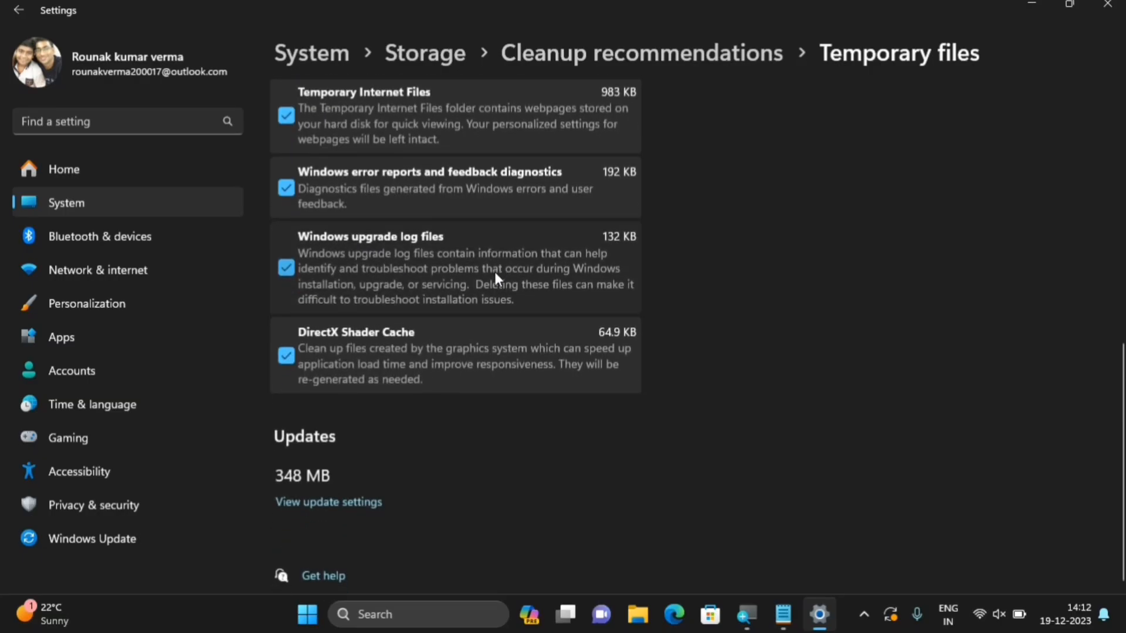
{"action": "scroll", "coordinate": [493, 269], "scroll_direction": "up", "scroll_amount": 4}
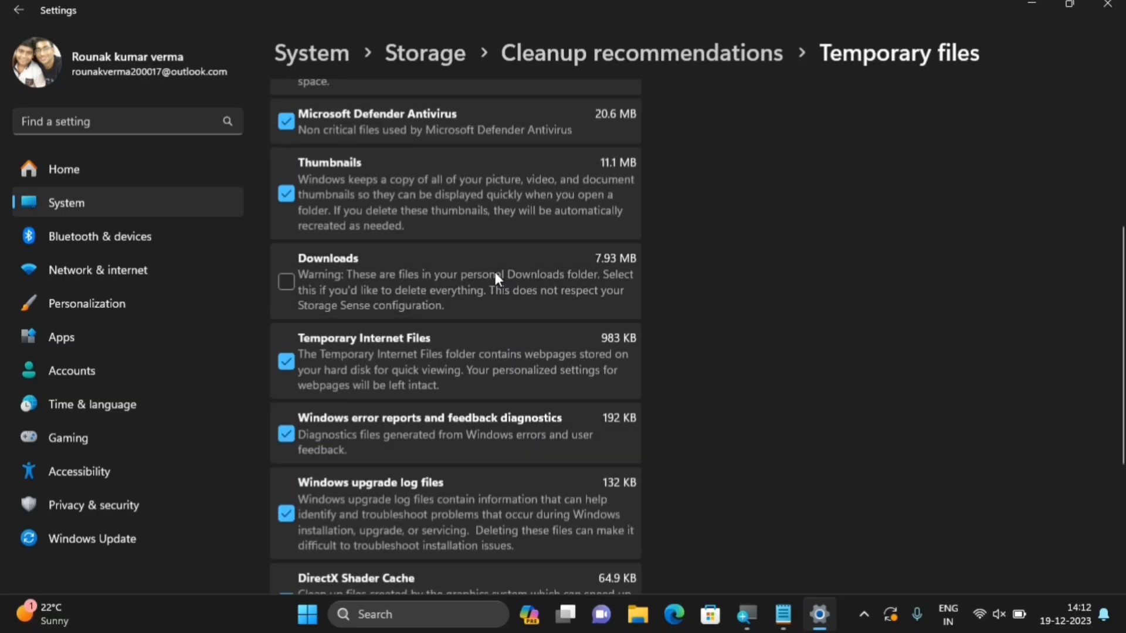
{"action": "scroll", "coordinate": [874, 269], "scroll_direction": "up", "scroll_amount": 5}
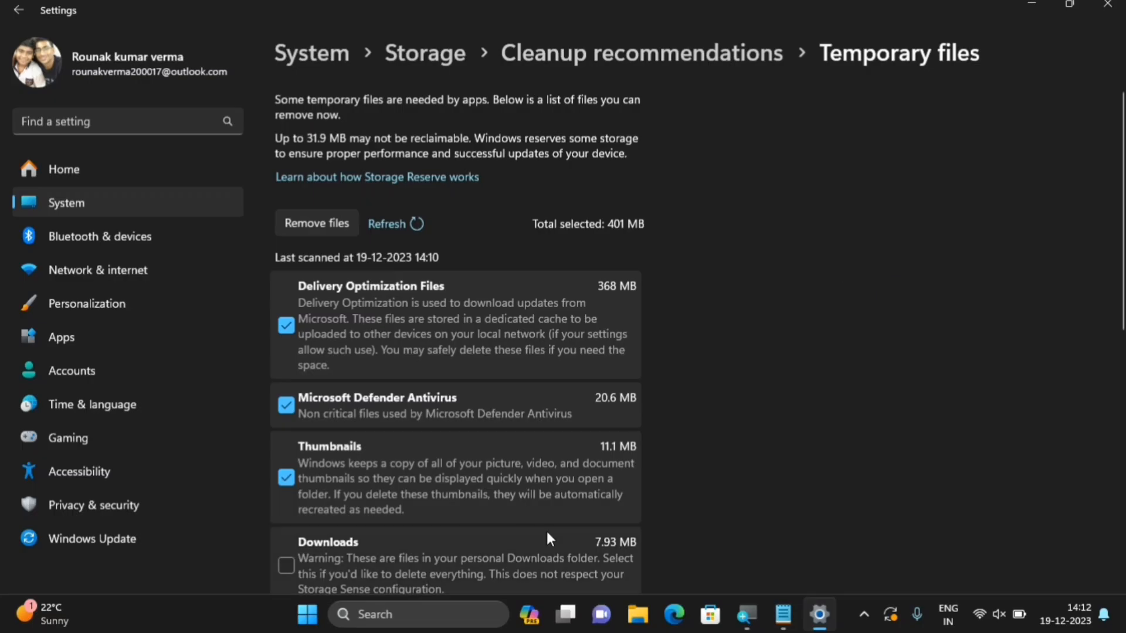
{"action": "scroll", "coordinate": [548, 534], "scroll_direction": "down", "scroll_amount": 2}
{"action": "scroll", "coordinate": [549, 537], "scroll_direction": "up", "scroll_amount": 2}
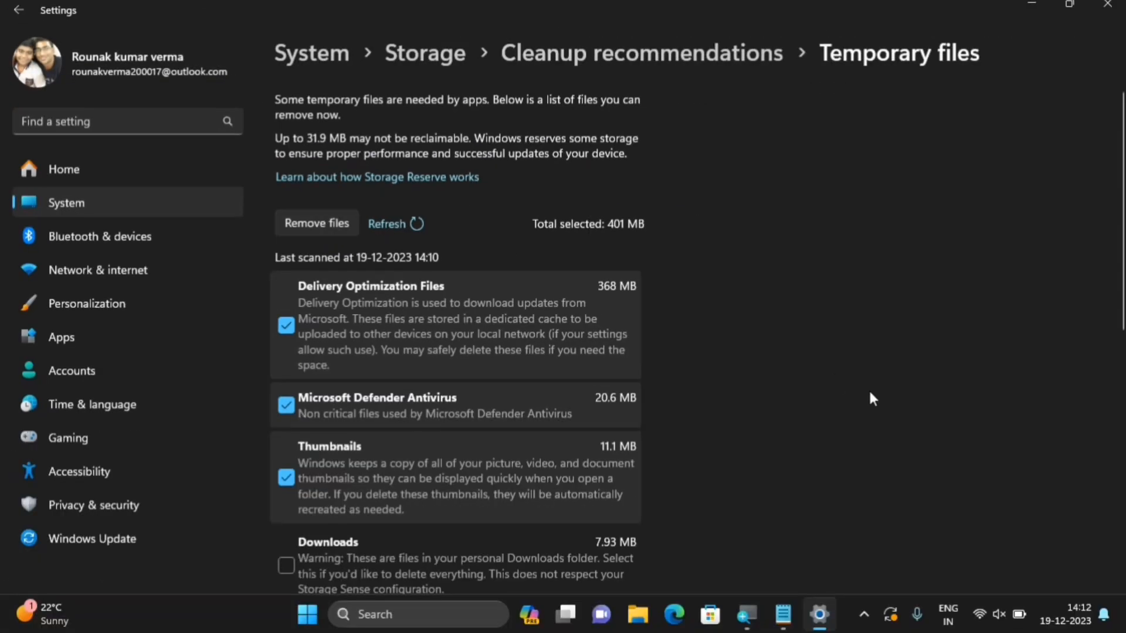
{"action": "scroll", "coordinate": [870, 393], "scroll_direction": "down", "scroll_amount": 8}
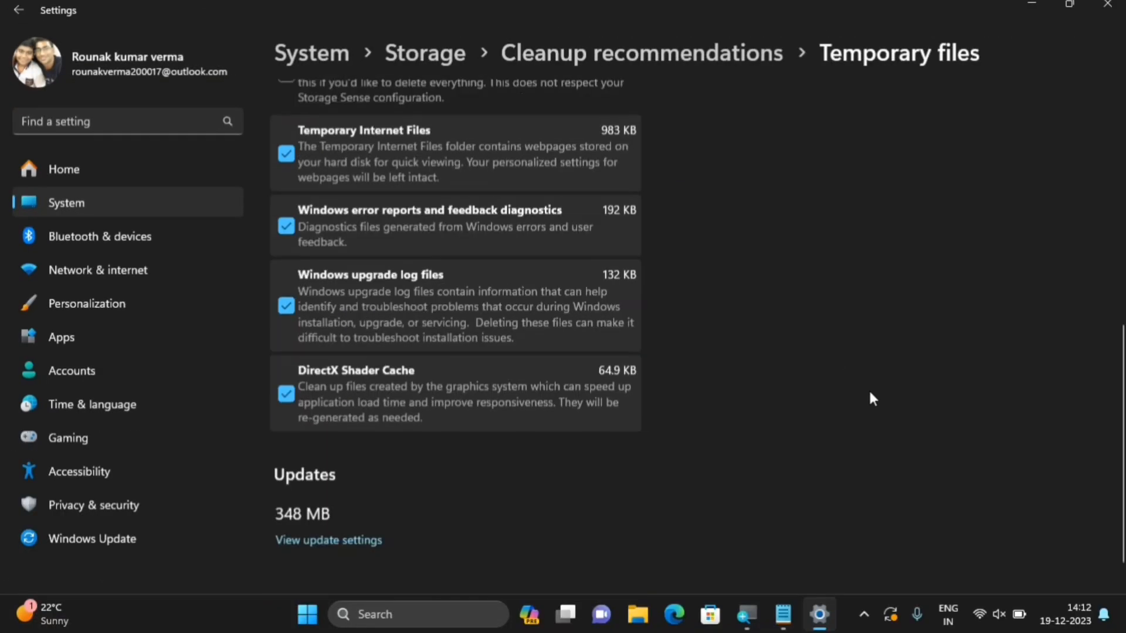
{"action": "scroll", "coordinate": [870, 394], "scroll_direction": "up", "scroll_amount": 8}
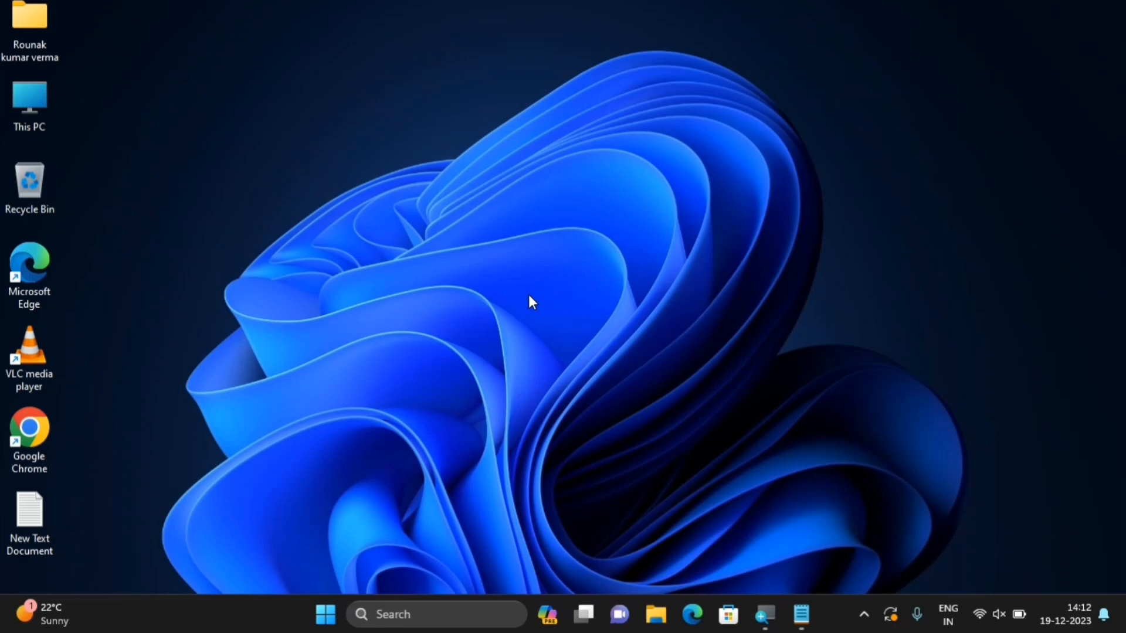
Run sysdm.cpl, centre System Properties on screen, and show its Advanced tab
{"action": "key", "text": "super+r"}
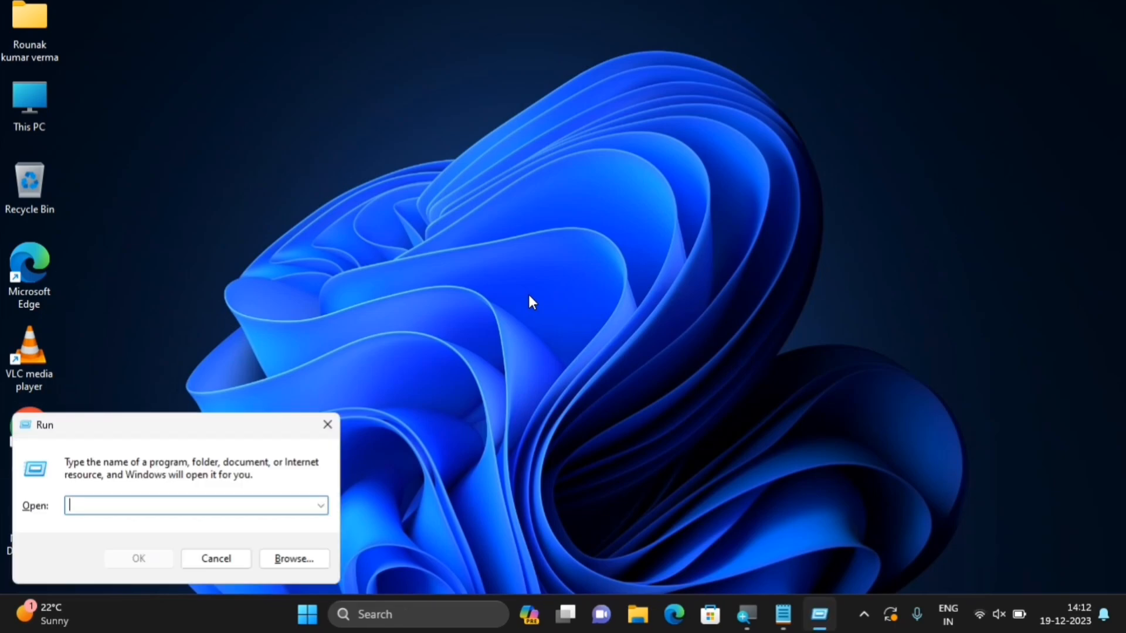
{"action": "left_click_drag", "start_coordinate": [178, 418], "coordinate": [553, 188]}
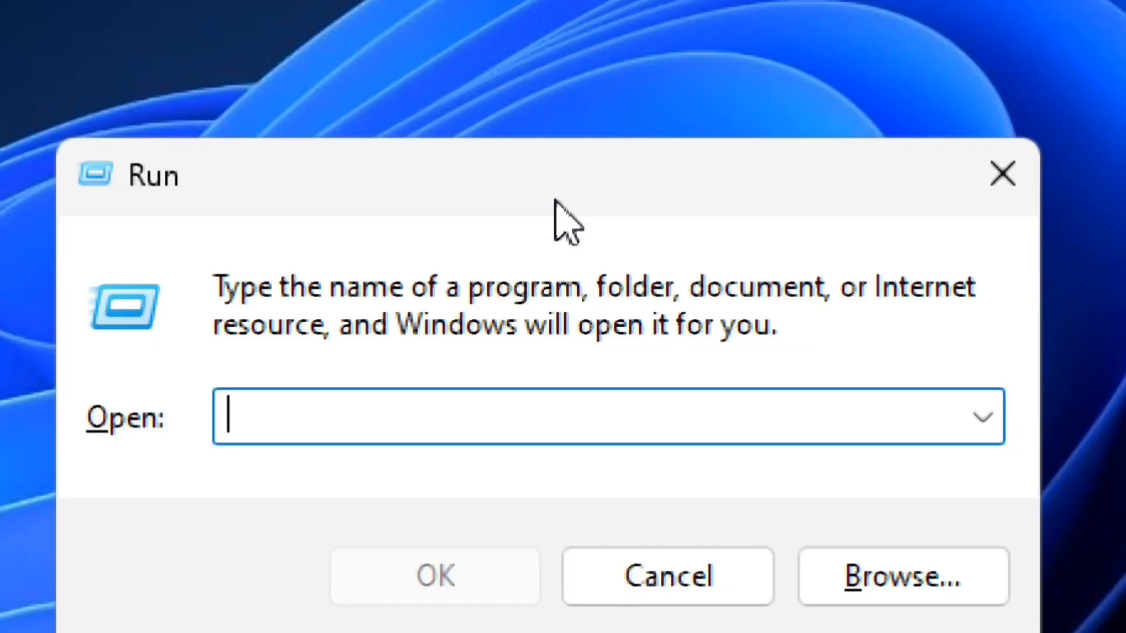
{"action": "type", "text": "sysdm.cp"}
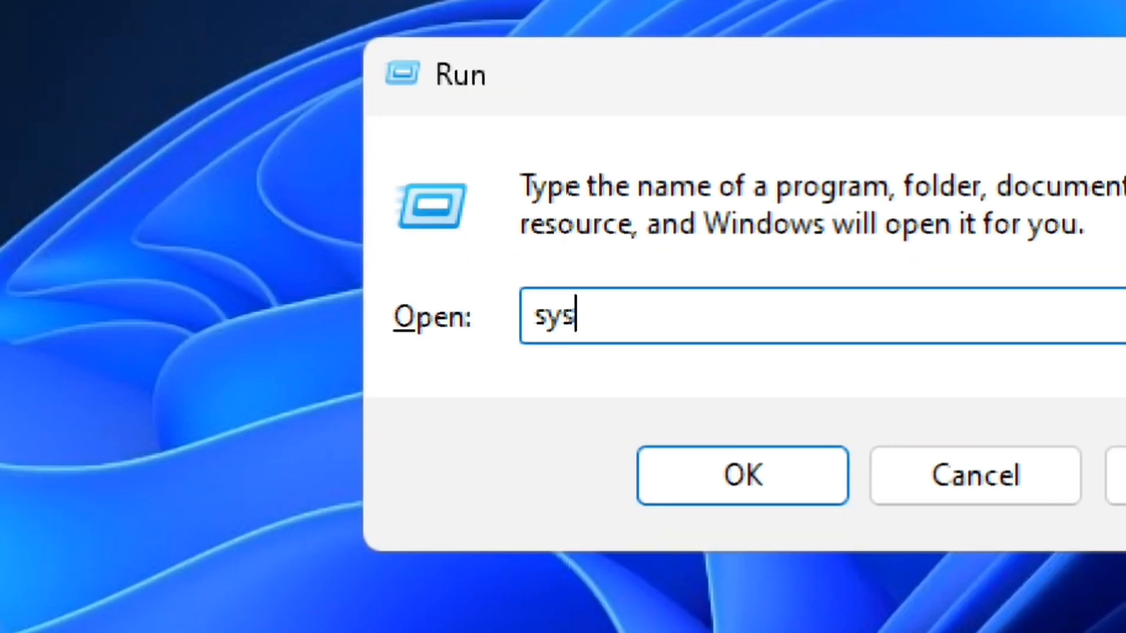
{"action": "type", "text": "l"}
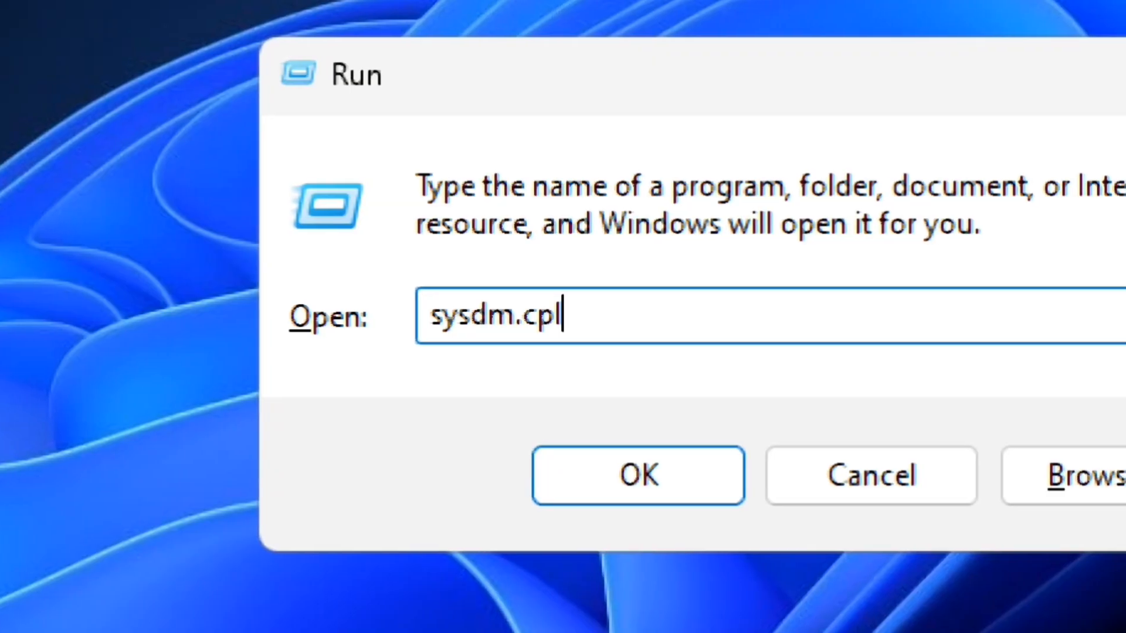
{"action": "left_click", "coordinate": [625, 472]}
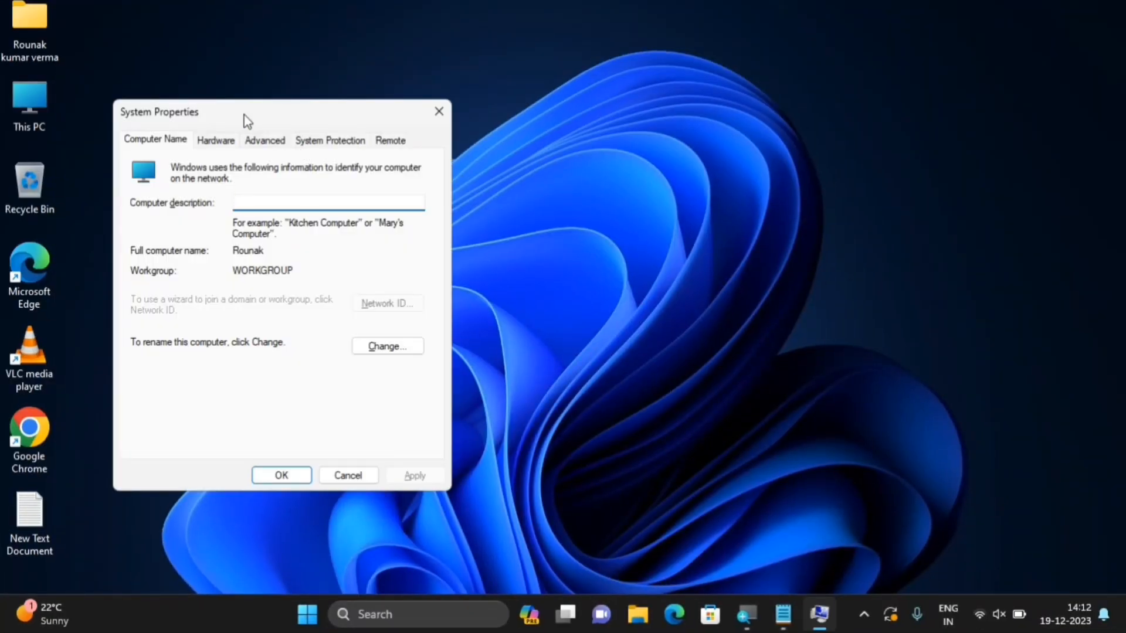
{"action": "left_click_drag", "start_coordinate": [246, 120], "coordinate": [506, 120]}
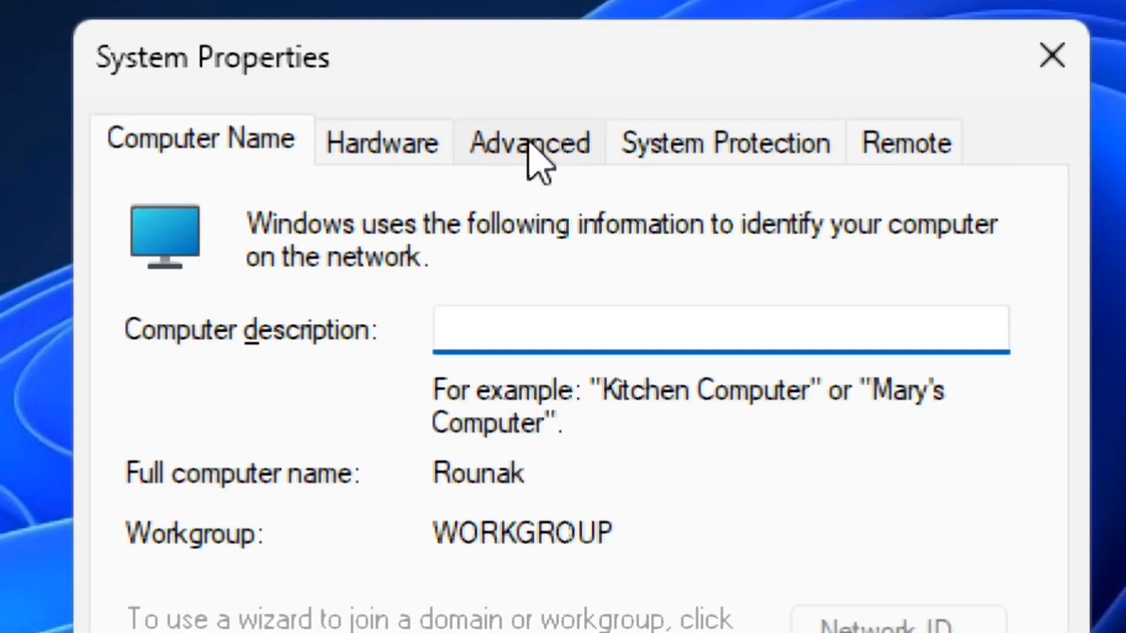
{"action": "left_click", "coordinate": [526, 141]}
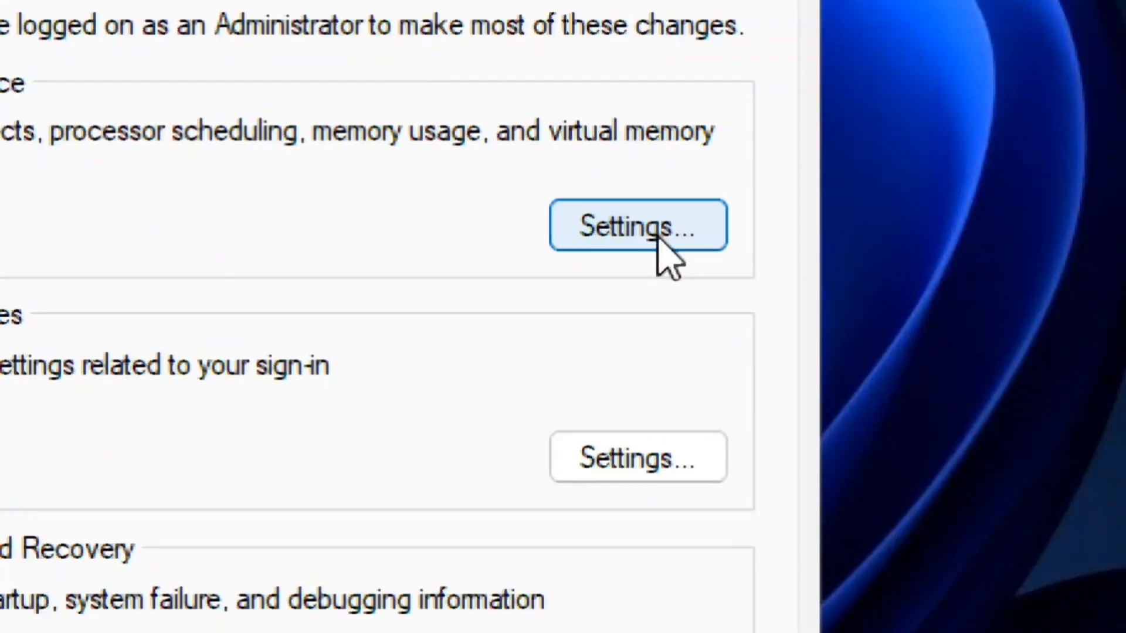
In Performance Options, try the visual-effect presets, then choose Adjust for best performance
{"action": "left_click", "coordinate": [659, 238]}
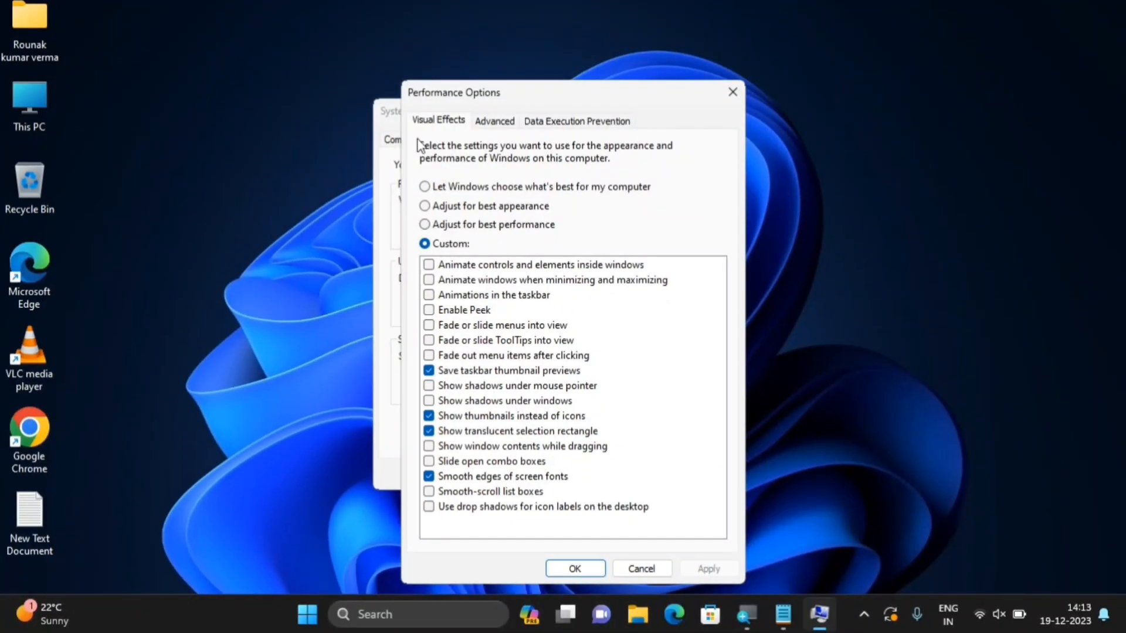
{"action": "left_click", "coordinate": [424, 206]}
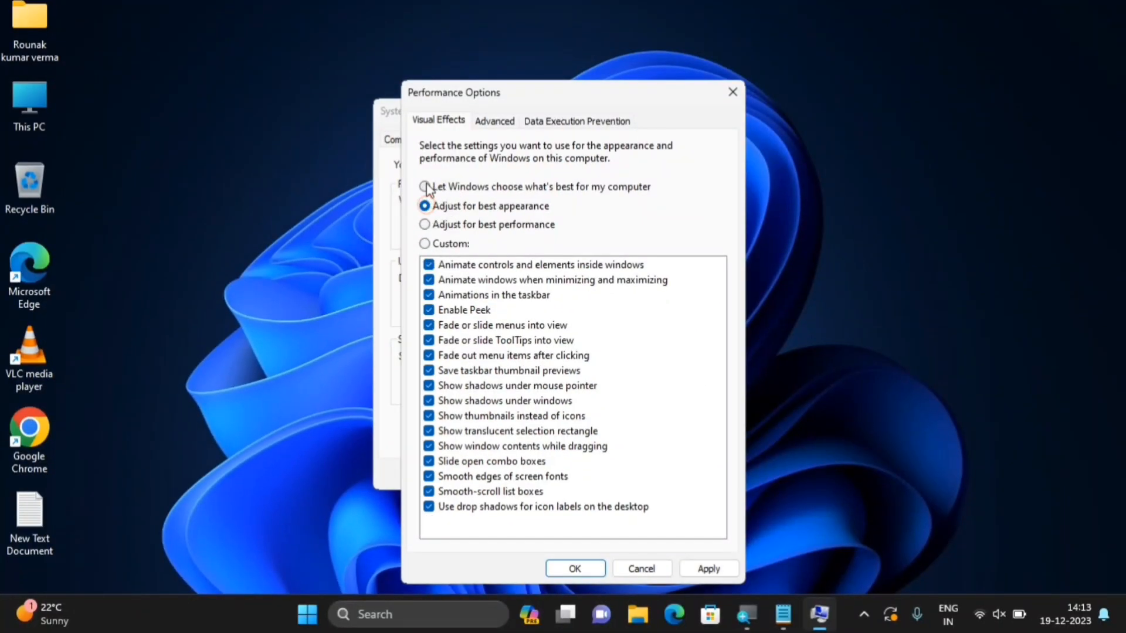
{"action": "left_click", "coordinate": [425, 186]}
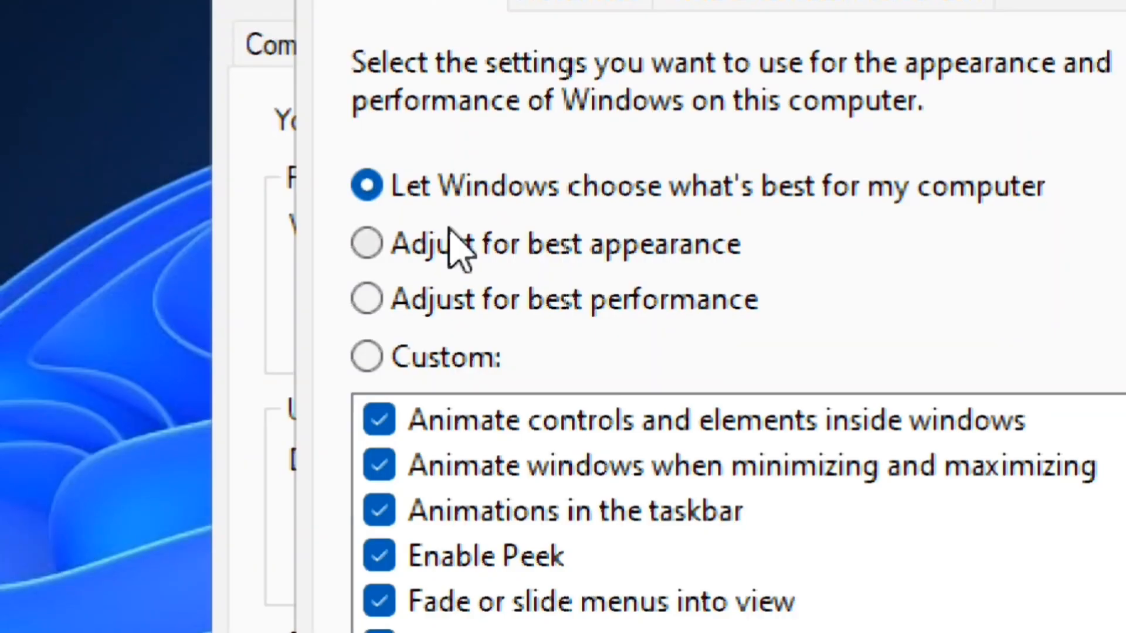
{"action": "left_click", "coordinate": [427, 251]}
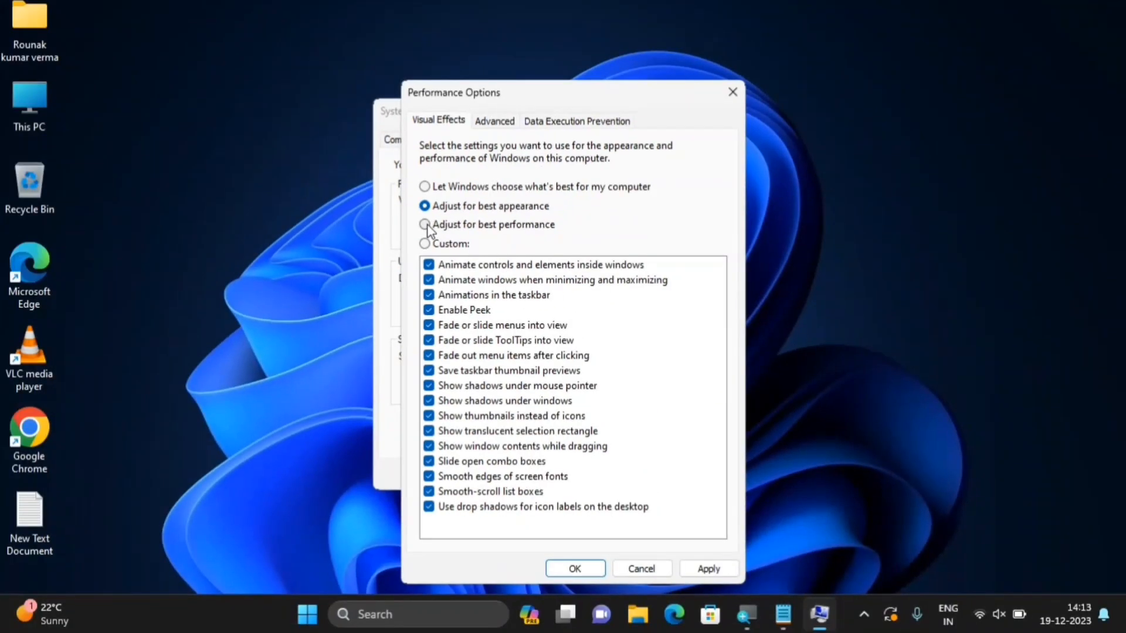
{"action": "left_click", "coordinate": [413, 216]}
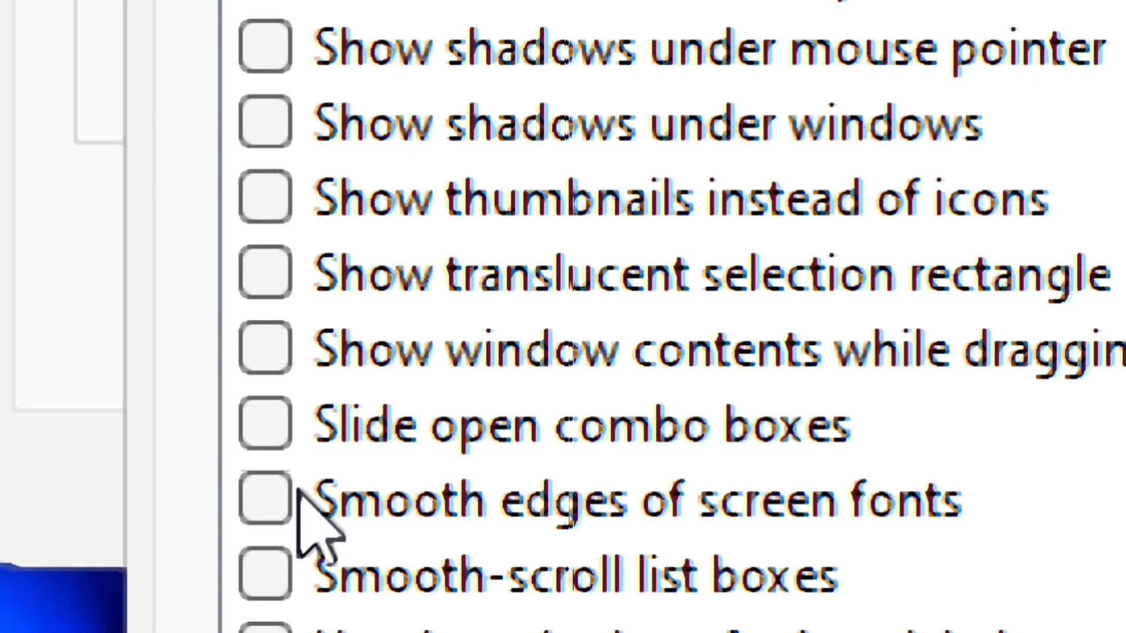
Re-enable font smoothing, translucent selection, icon thumbnails and taskbar previews, then apply and confirm
{"action": "left_click", "coordinate": [258, 498]}
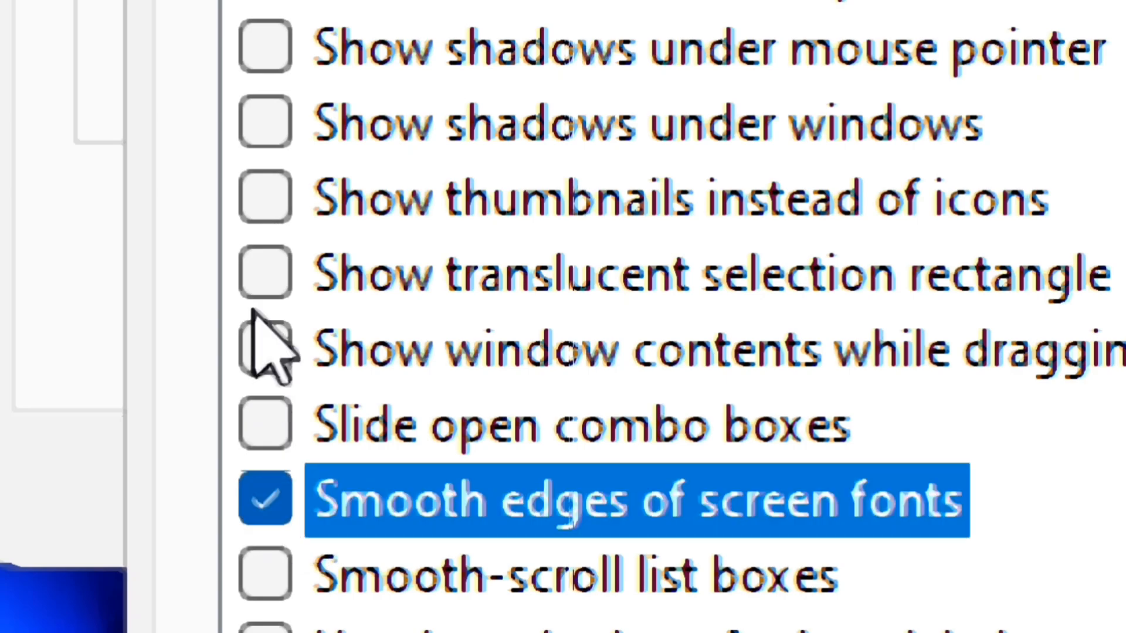
{"action": "left_click", "coordinate": [289, 284]}
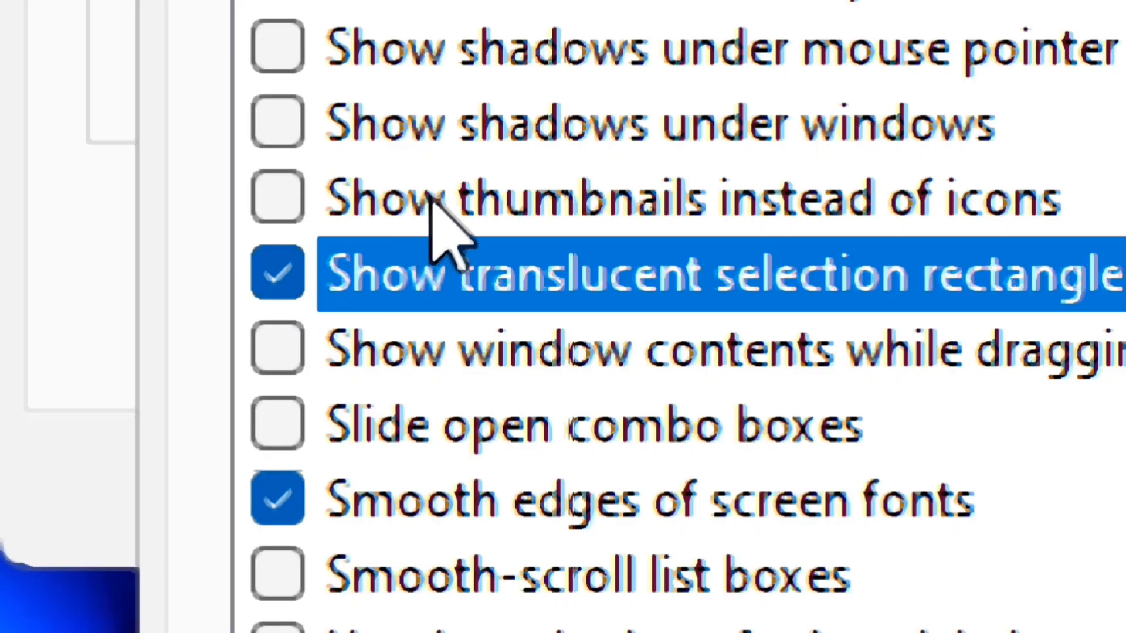
{"action": "left_click", "coordinate": [276, 202]}
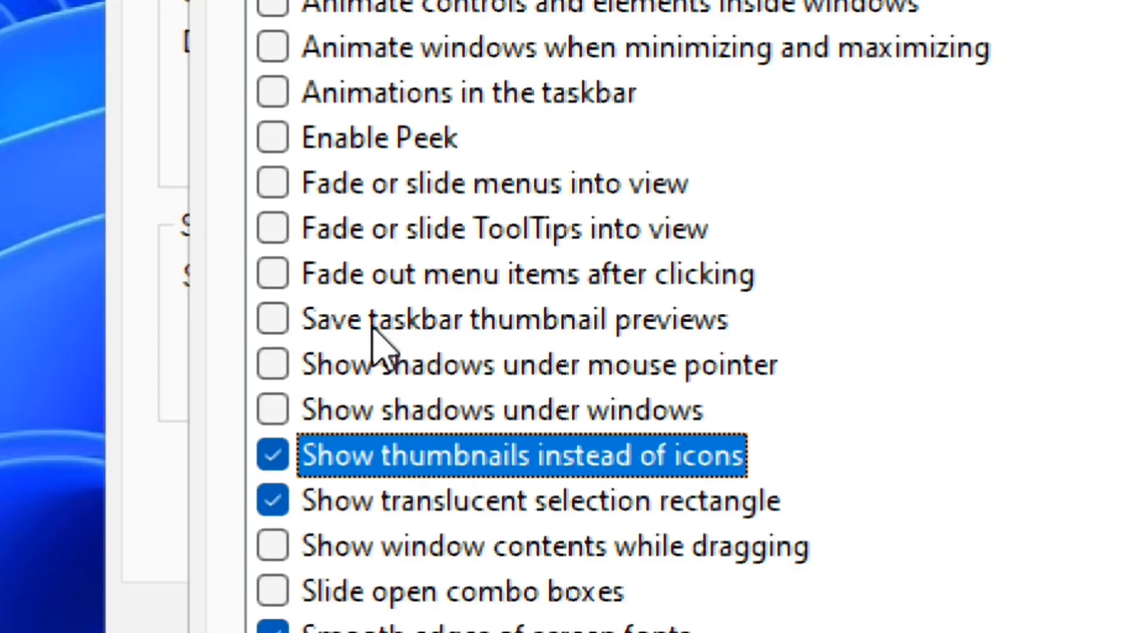
{"action": "left_click", "coordinate": [286, 324]}
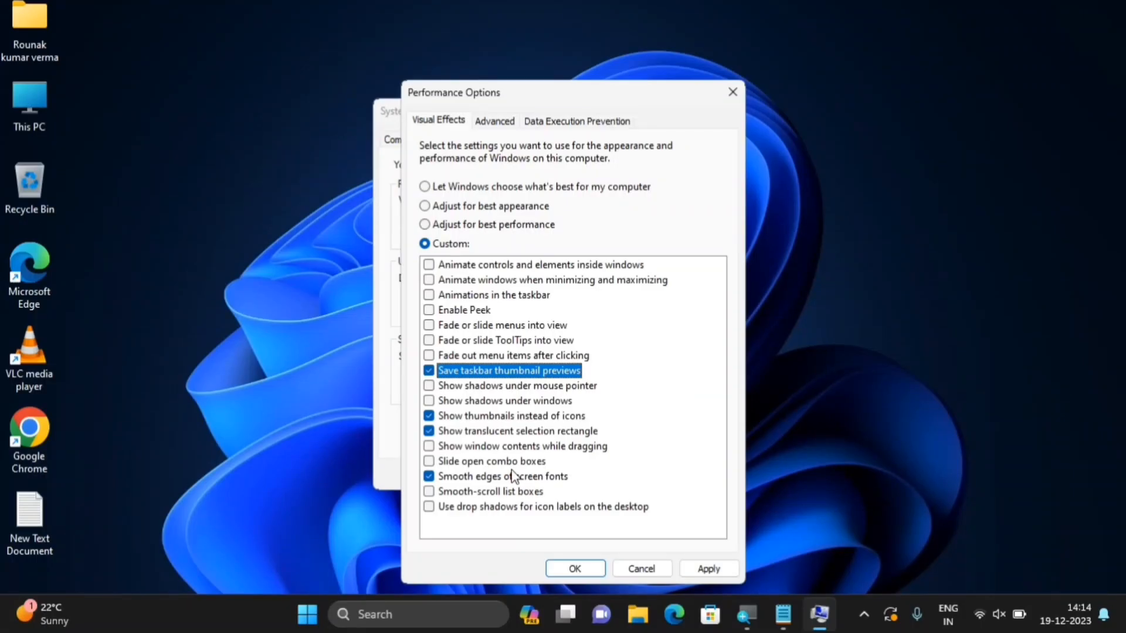
{"action": "left_click", "coordinate": [710, 568]}
{"action": "left_click", "coordinate": [577, 566]}
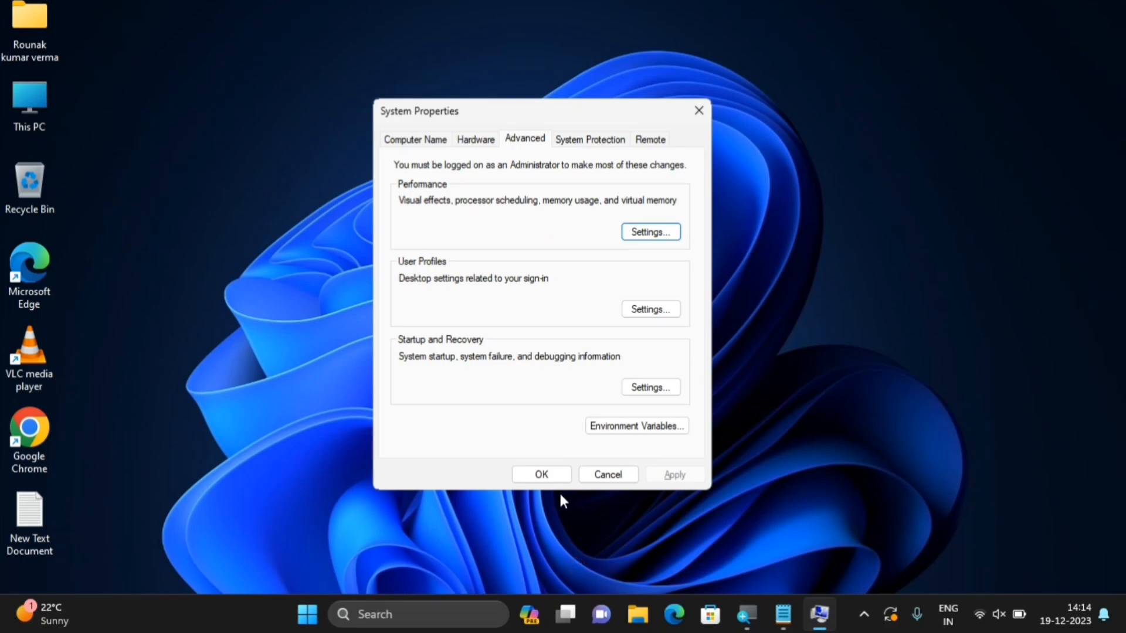
Close System Properties, confirm Transparency effects is Off under Personalization > Colors, then close Settings
{"action": "left_click", "coordinate": [550, 477]}
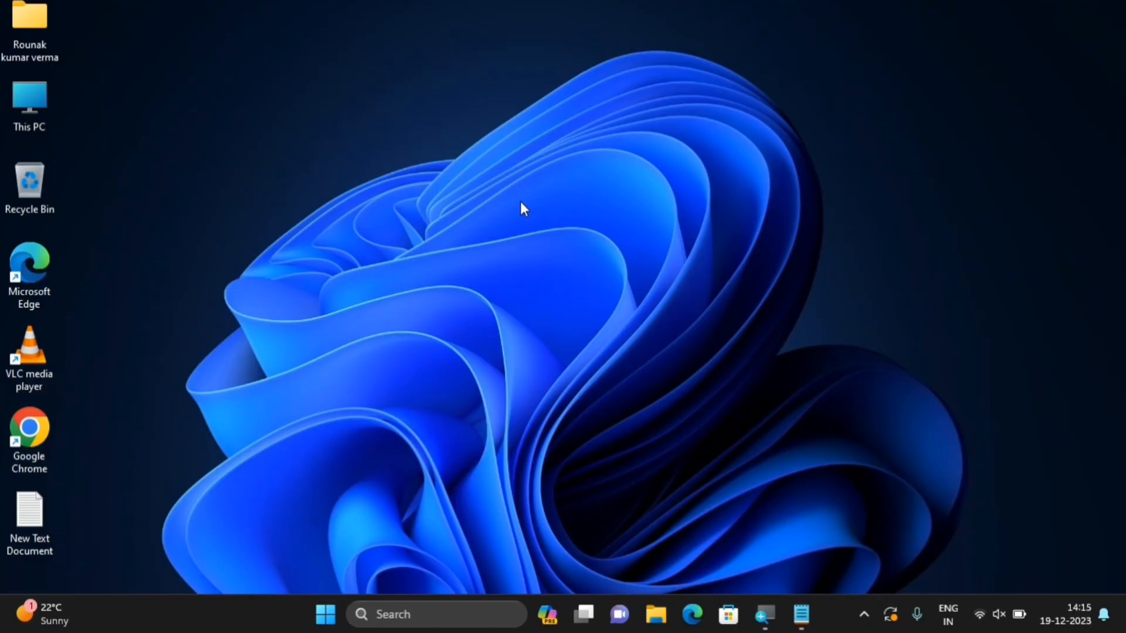
{"action": "left_click", "coordinate": [322, 605]}
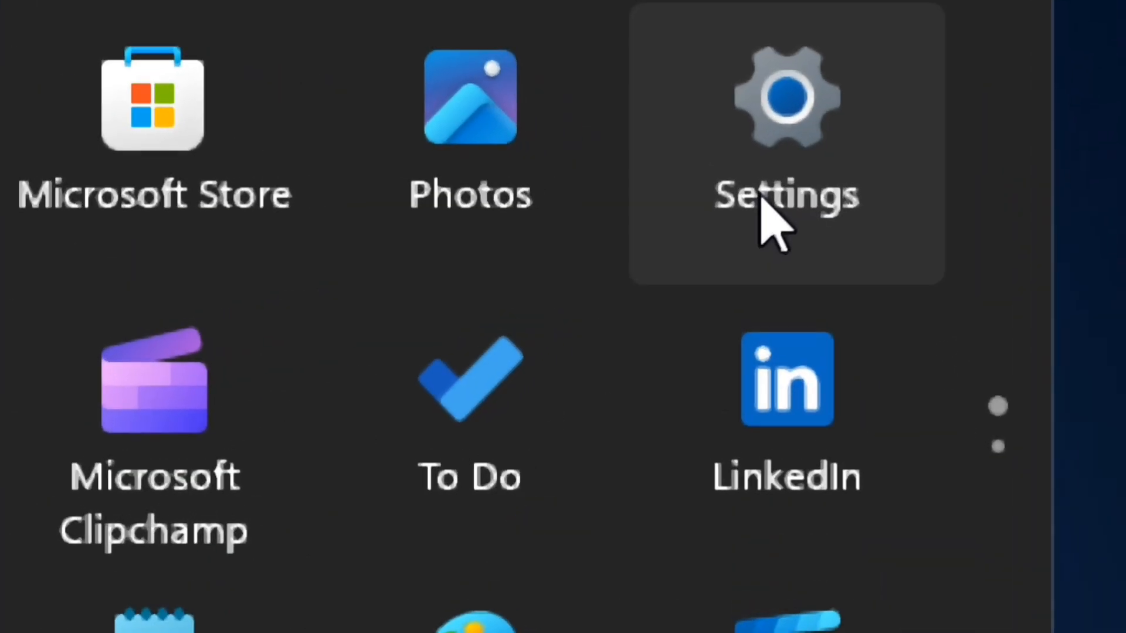
{"action": "left_click", "coordinate": [773, 140]}
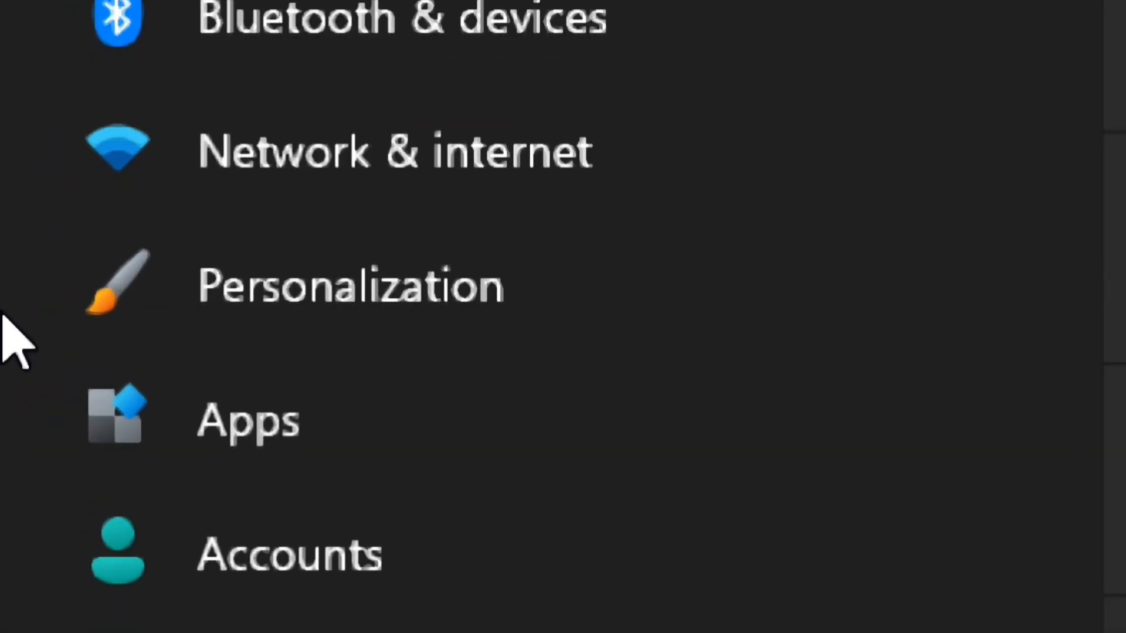
{"action": "left_click", "coordinate": [413, 293]}
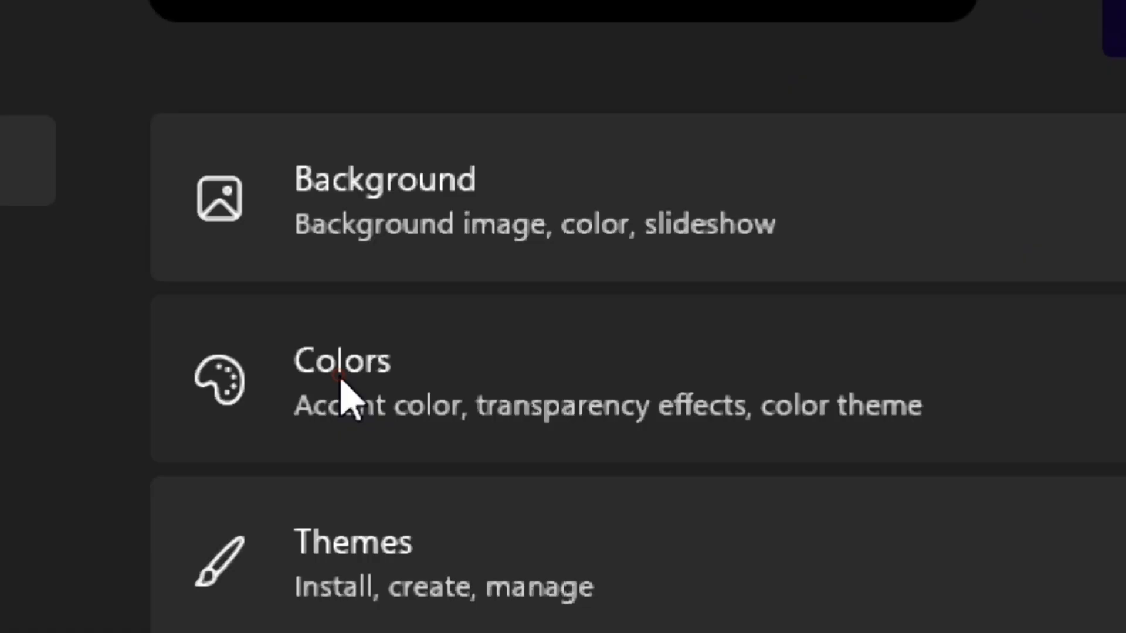
{"action": "left_click", "coordinate": [338, 374]}
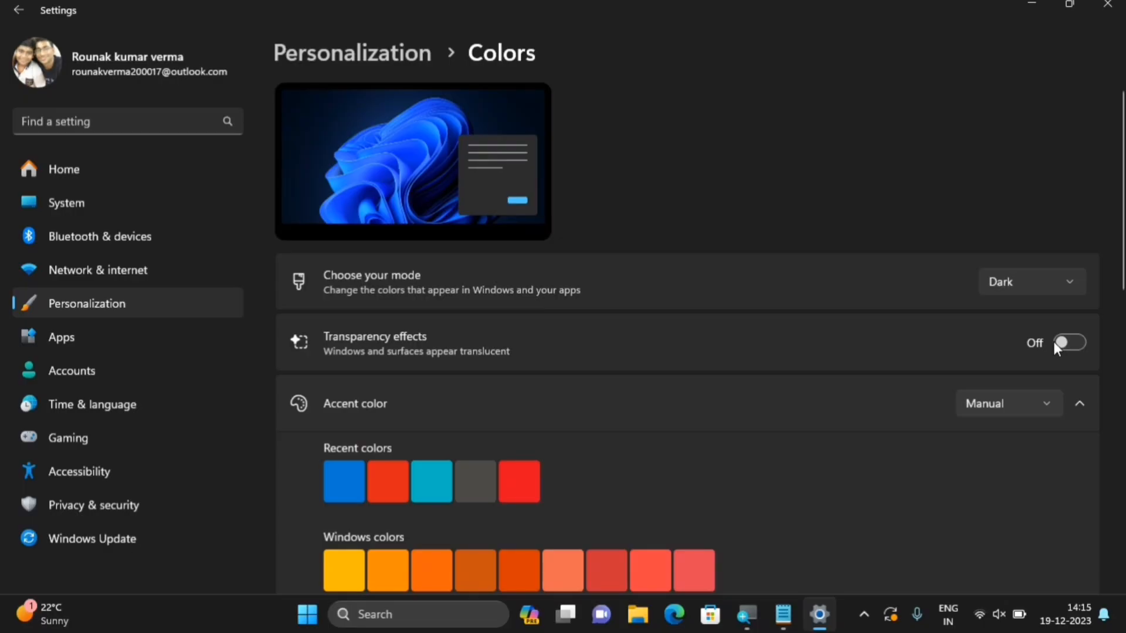
{"action": "left_click", "coordinate": [1107, 5]}
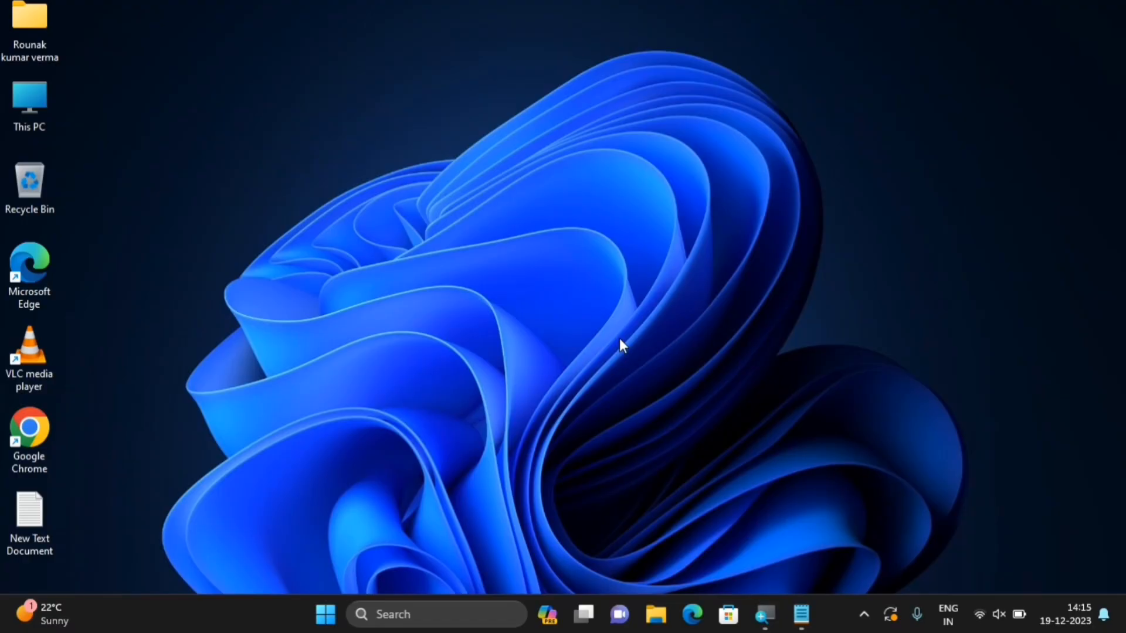
From a 'power' search, leave Ultimate Performance as the active plan in Power Options and close it
{"action": "left_click", "coordinate": [326, 622]}
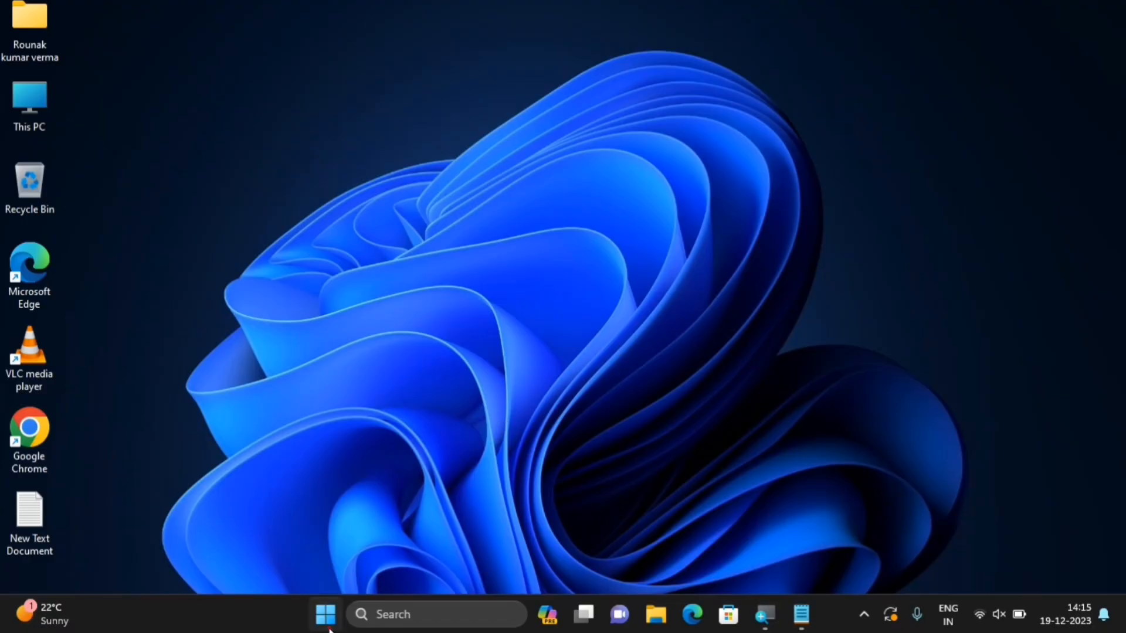
{"action": "type", "text": "power"}
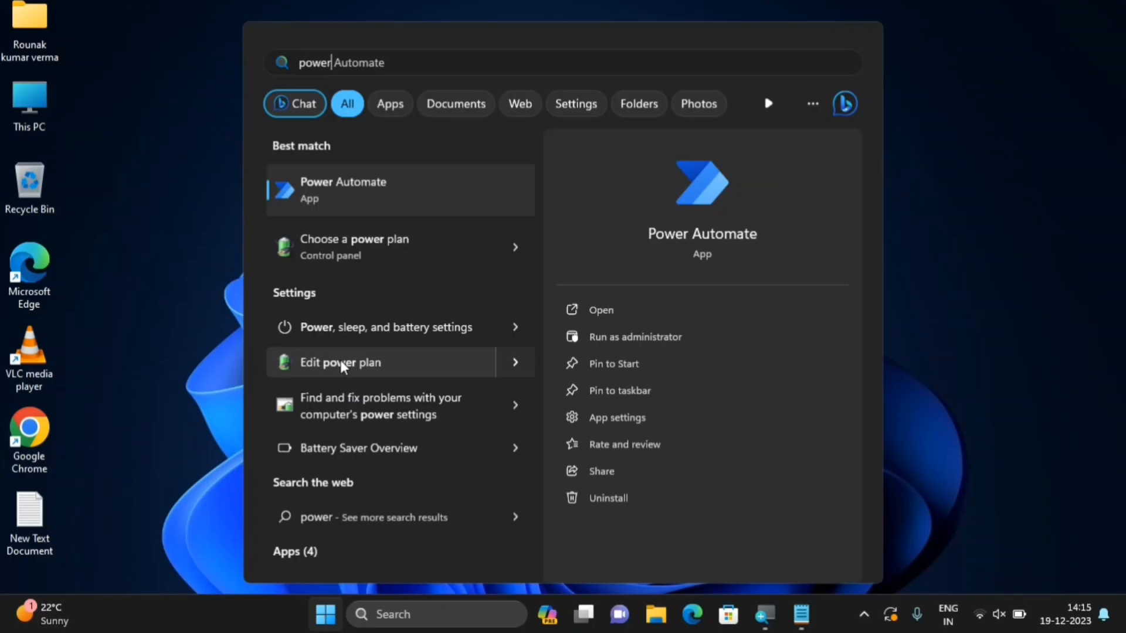
{"action": "left_click", "coordinate": [340, 361]}
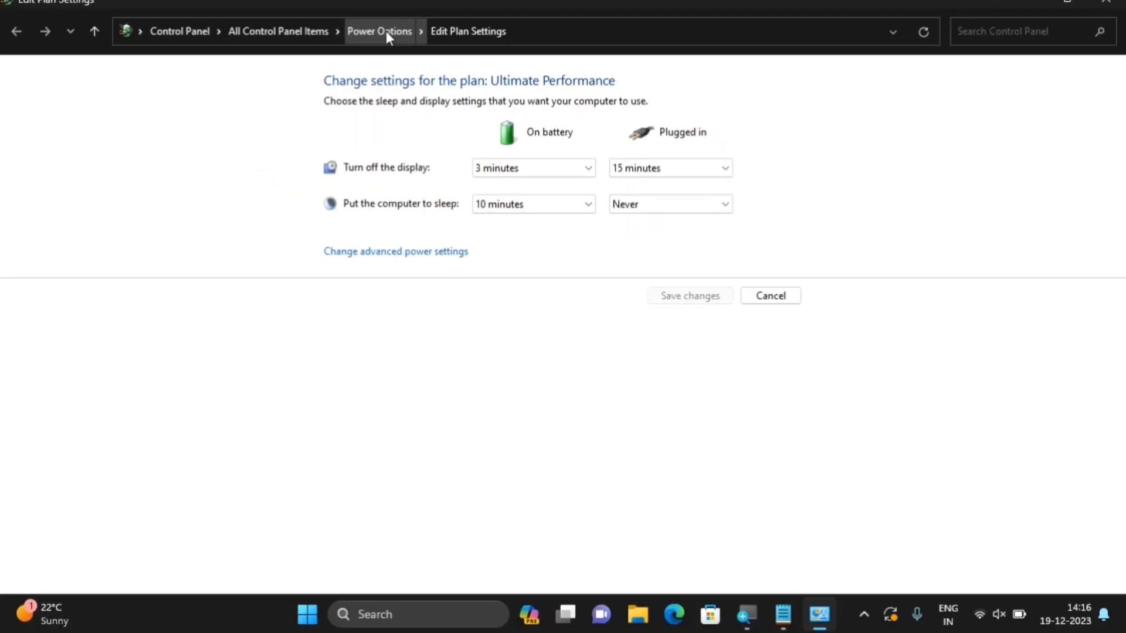
{"action": "left_click", "coordinate": [347, 158]}
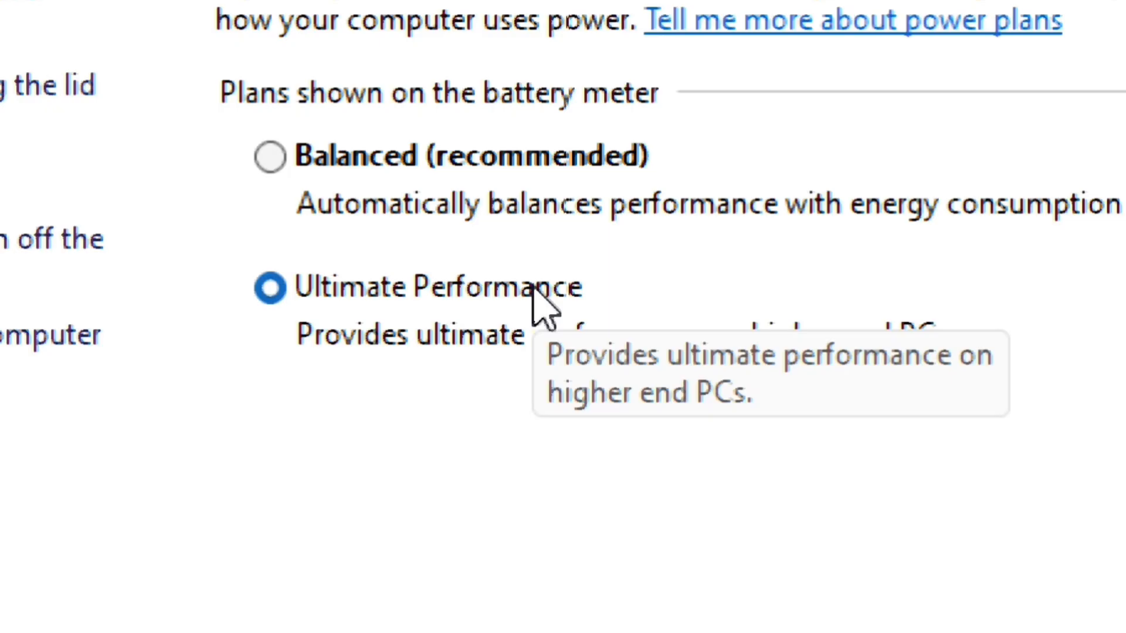
{"action": "left_click", "coordinate": [281, 163]}
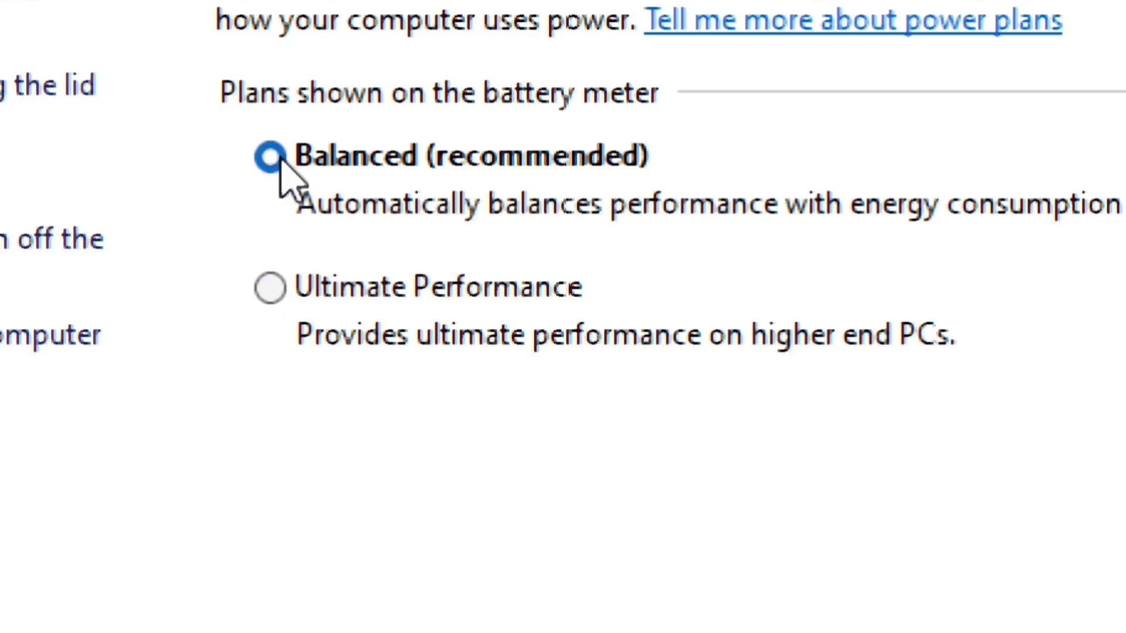
{"action": "left_click", "coordinate": [271, 287]}
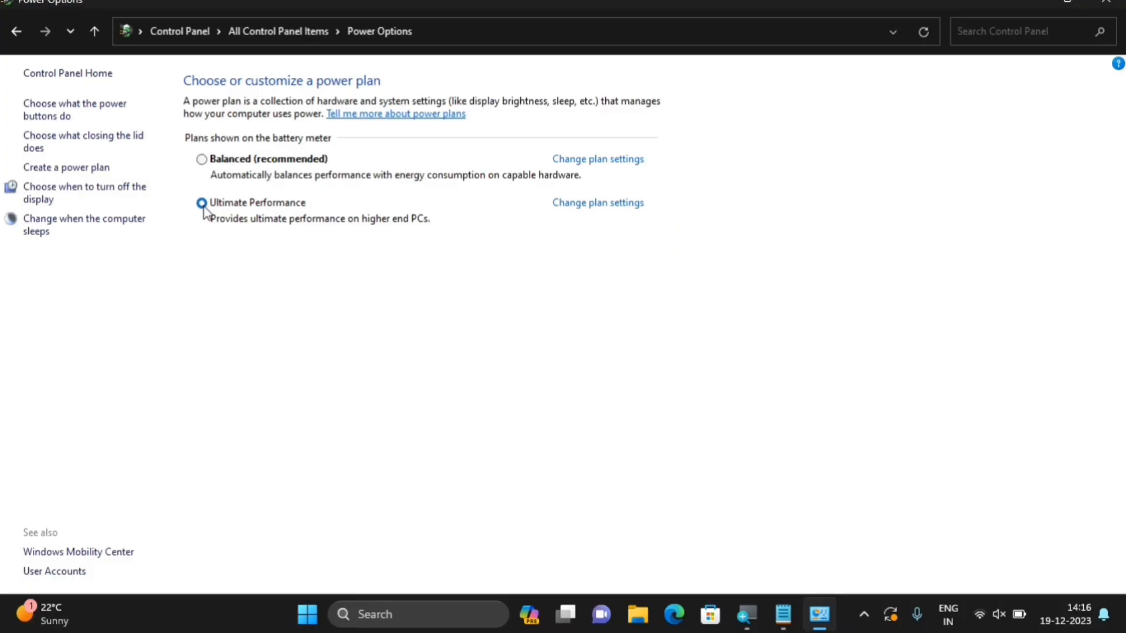
{"action": "left_click", "coordinate": [1105, 2]}
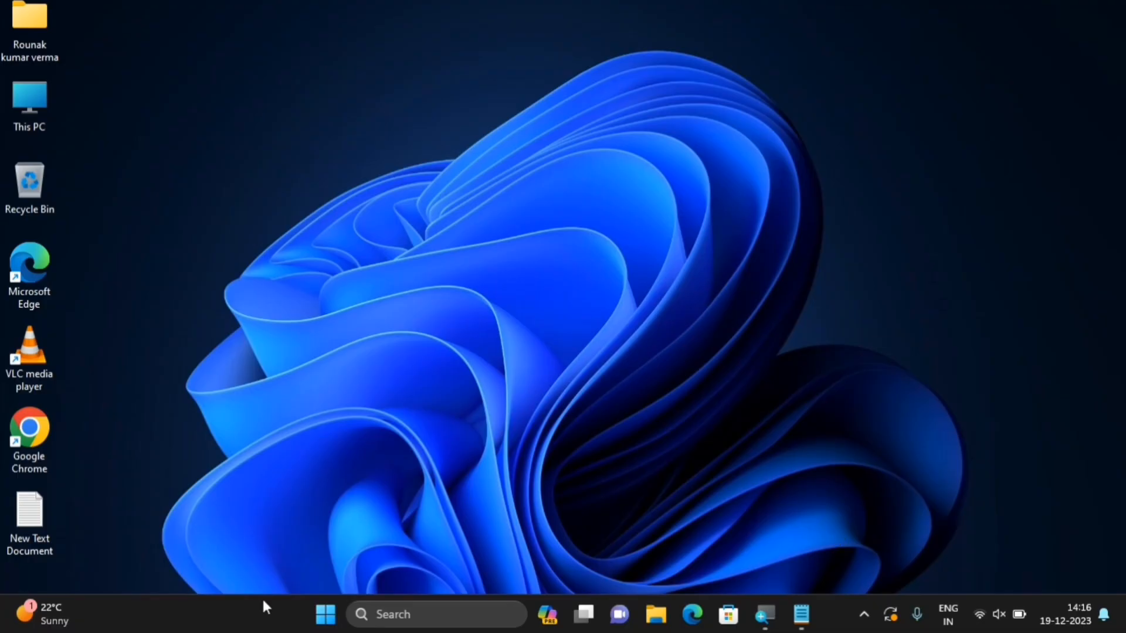
Launch Command Prompt as administrator from a 'cmd' search
{"action": "left_click", "coordinate": [326, 616]}
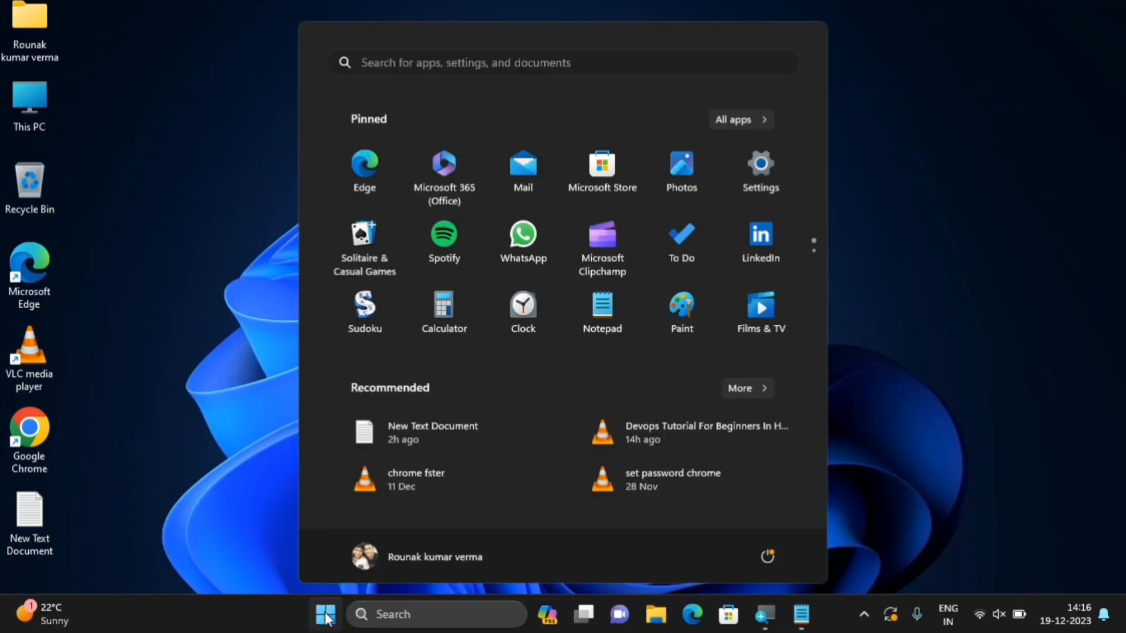
{"action": "type", "text": "cmd"}
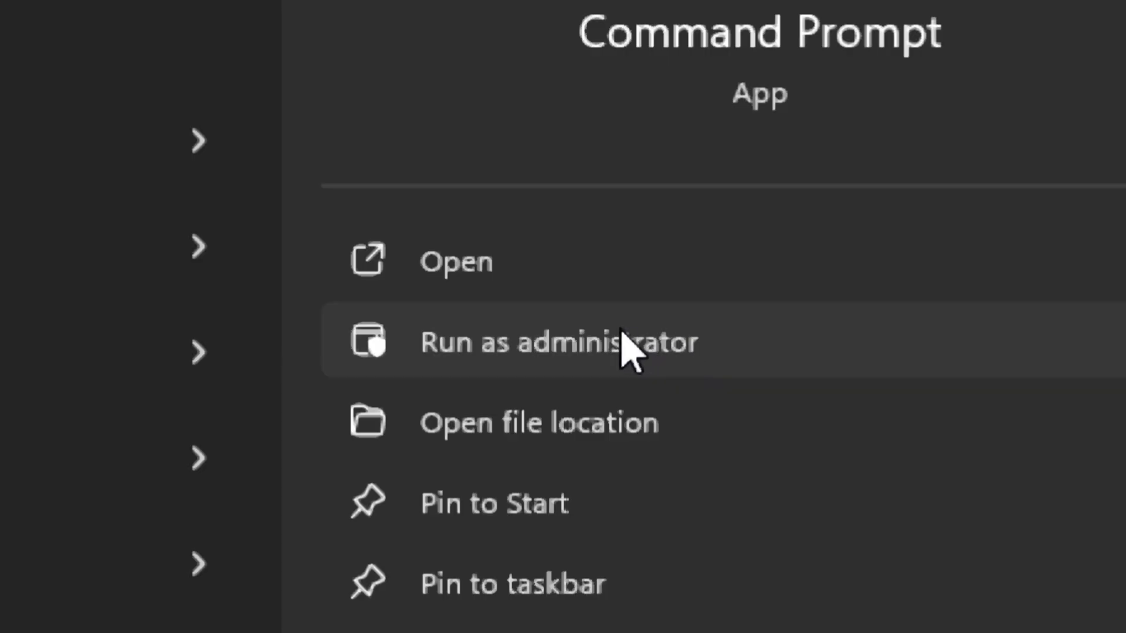
{"action": "left_click", "coordinate": [623, 332]}
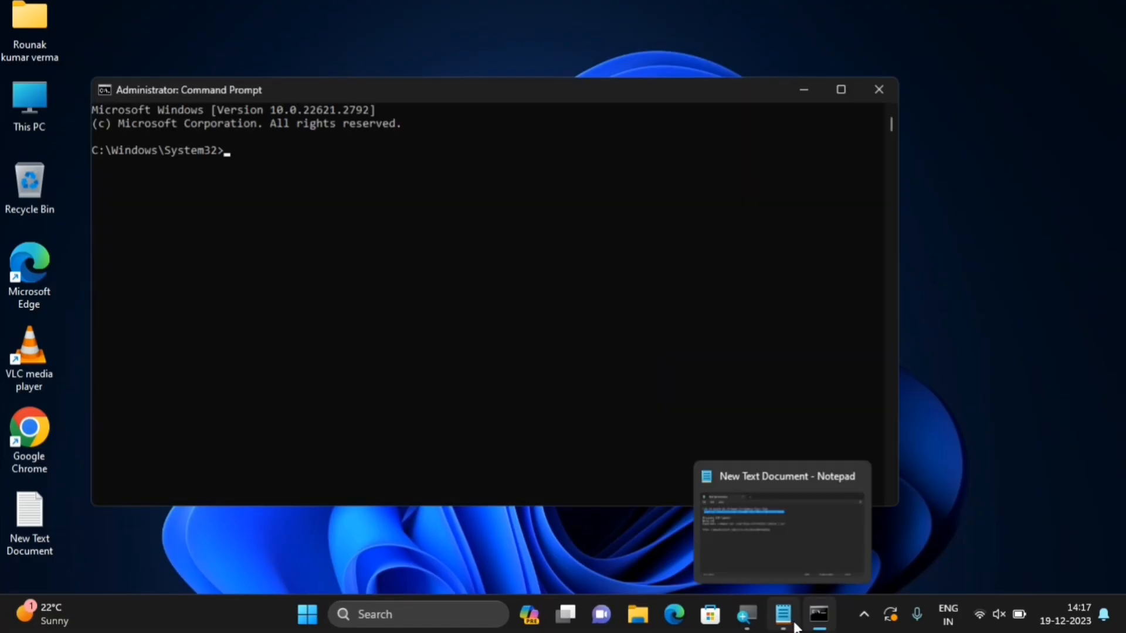
Paste the powercfg -duplicatescheme e9a42b02-d5df-448d-aa00-03f14749eb61 command from the notes into the prompt, then close the notes
{"action": "left_click", "coordinate": [786, 619]}
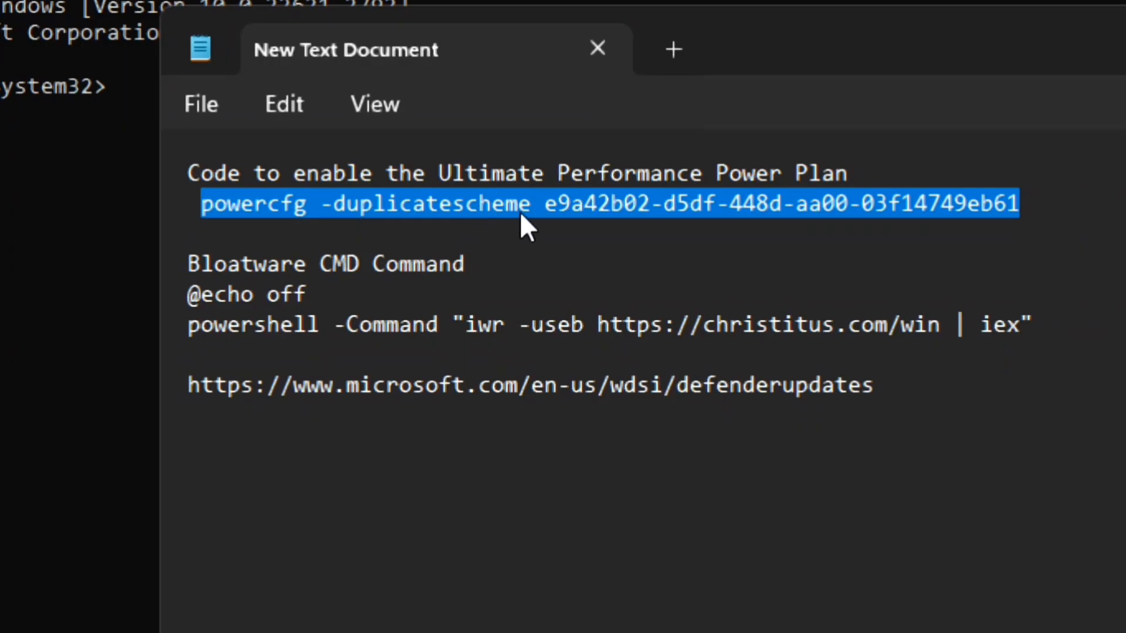
{"action": "right_click", "coordinate": [531, 198]}
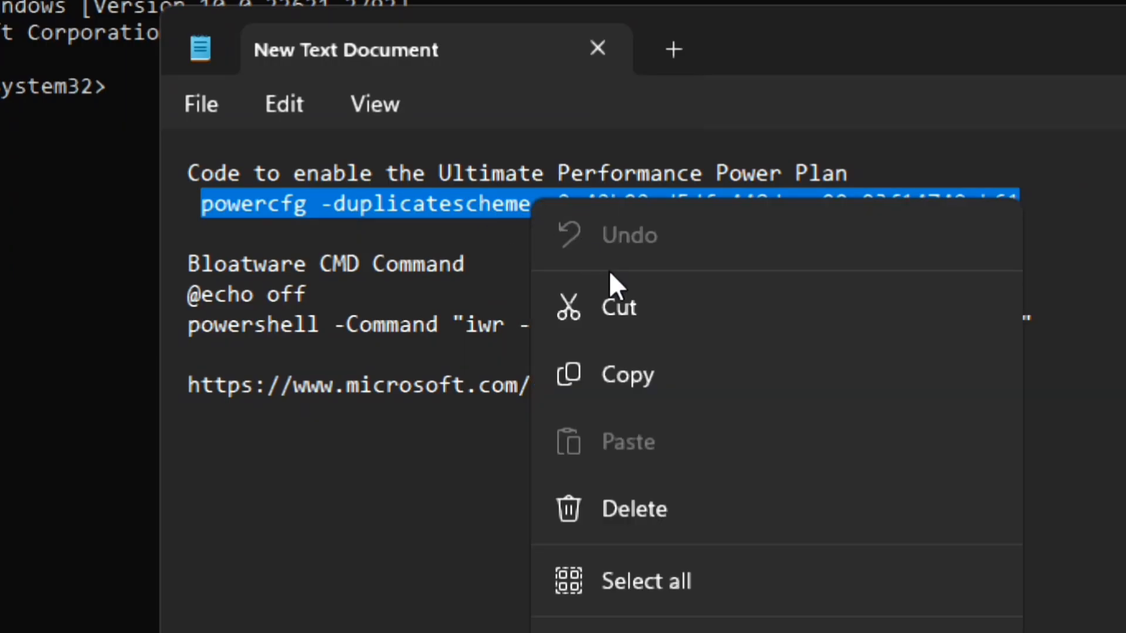
{"action": "left_click", "coordinate": [621, 376]}
{"action": "left_click", "coordinate": [27, 333]}
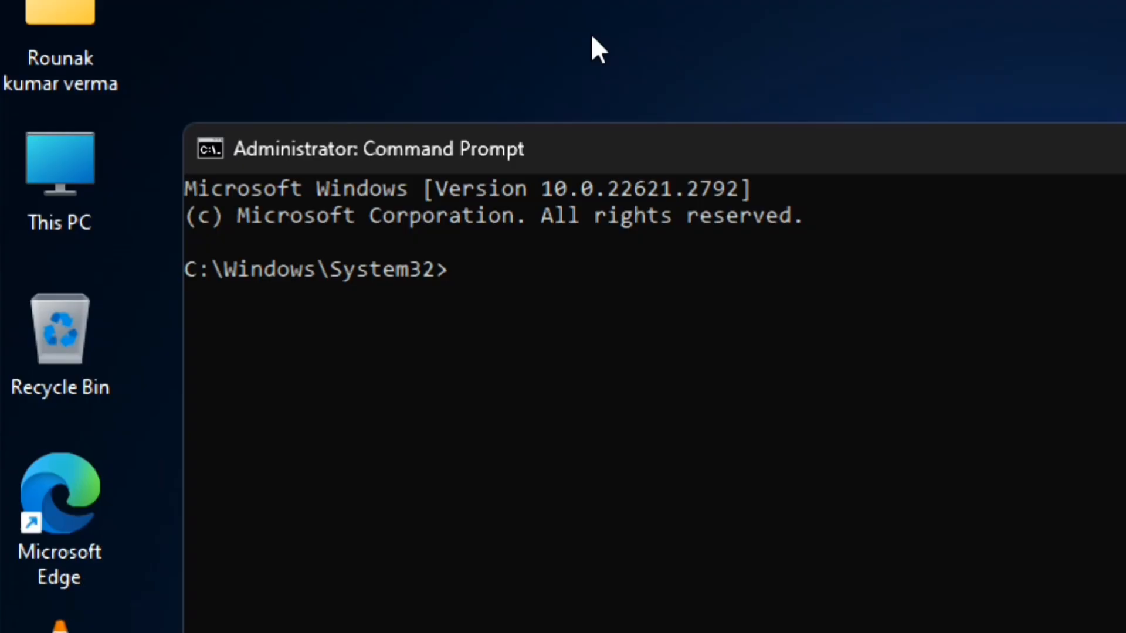
{"action": "key", "text": "ctrl+v"}
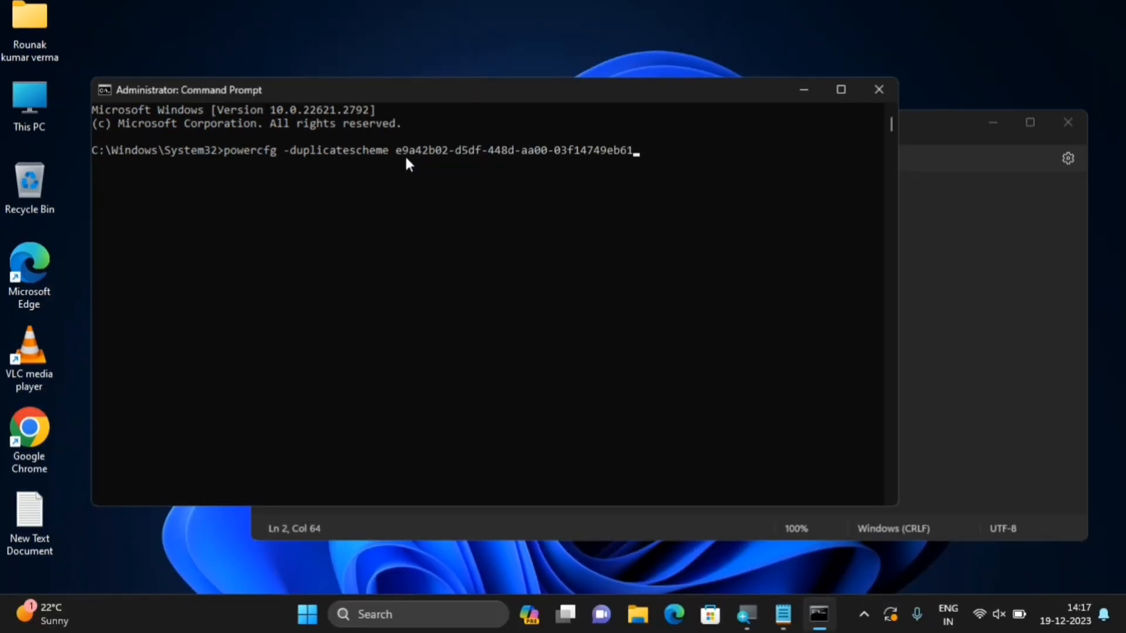
{"action": "left_click", "coordinate": [1058, 122]}
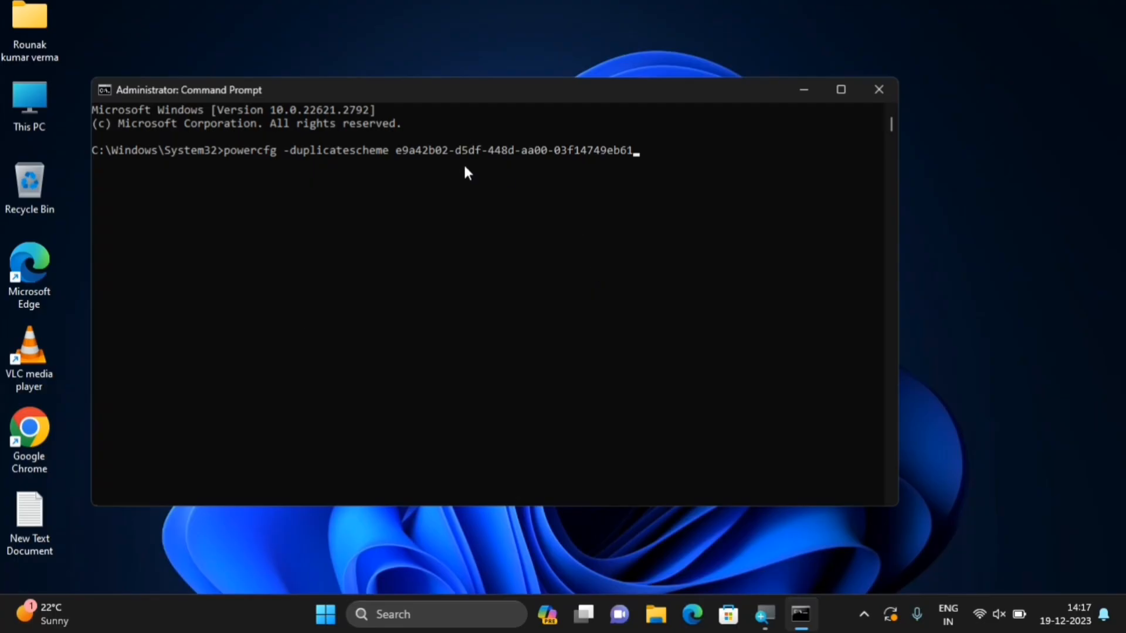
Close Command Prompt and open Ultimate Performance's plan settings via the 'power' search and Choose a power plan
{"action": "left_click", "coordinate": [892, 87]}
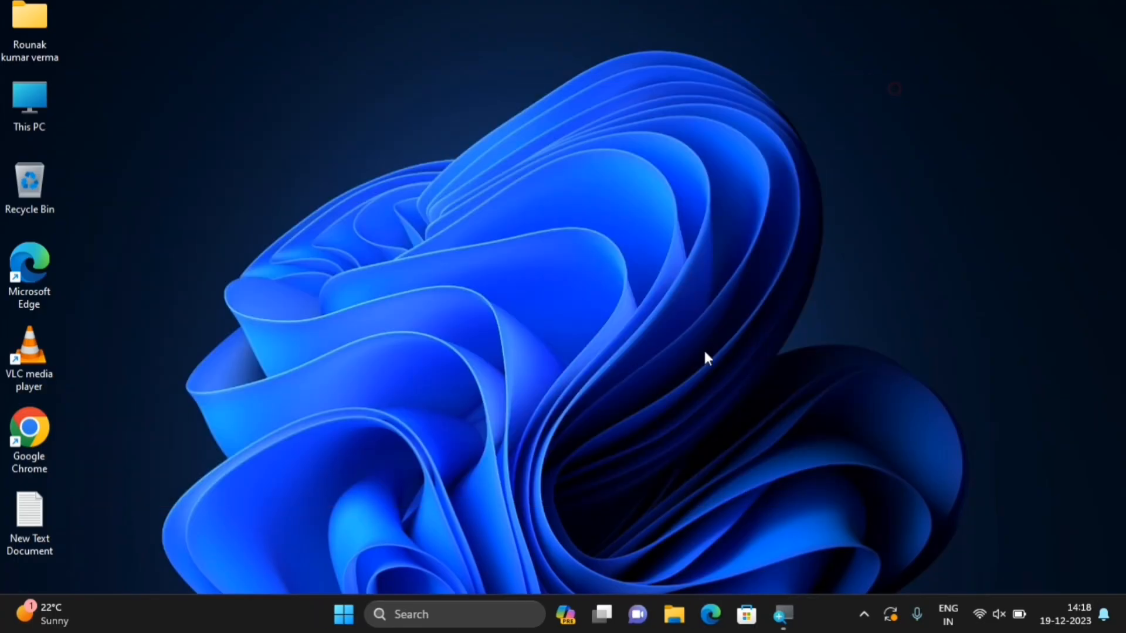
{"action": "left_click", "coordinate": [339, 620]}
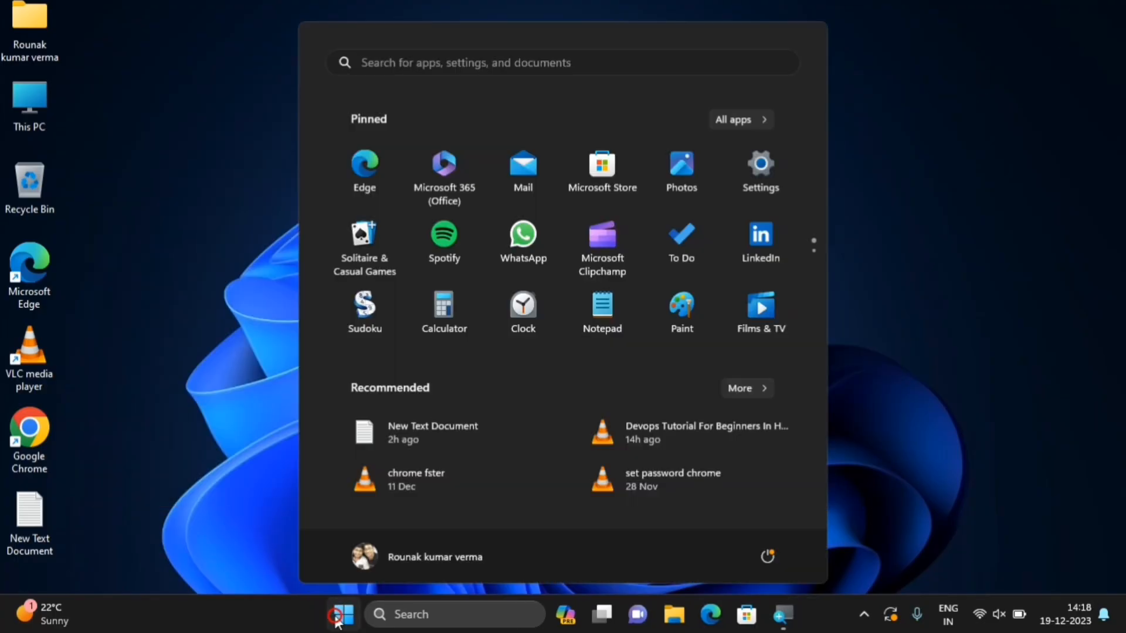
{"action": "type", "text": "poer"}
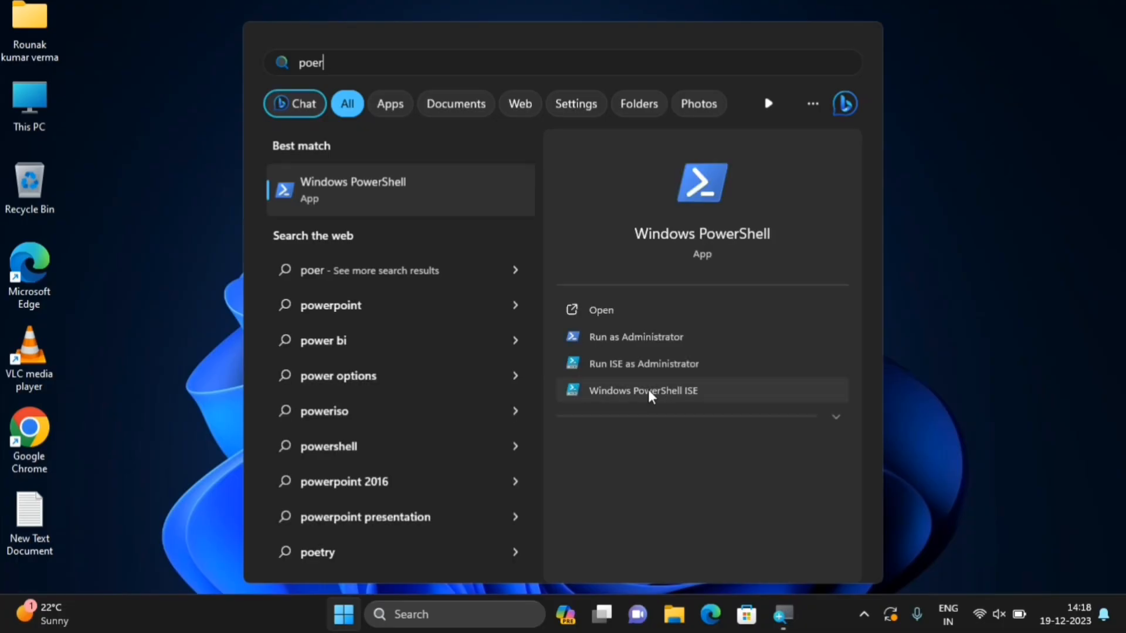
{"action": "key", "text": "BackSpace"}
{"action": "key", "text": "BackSpace"}
{"action": "type", "text": "wer"}
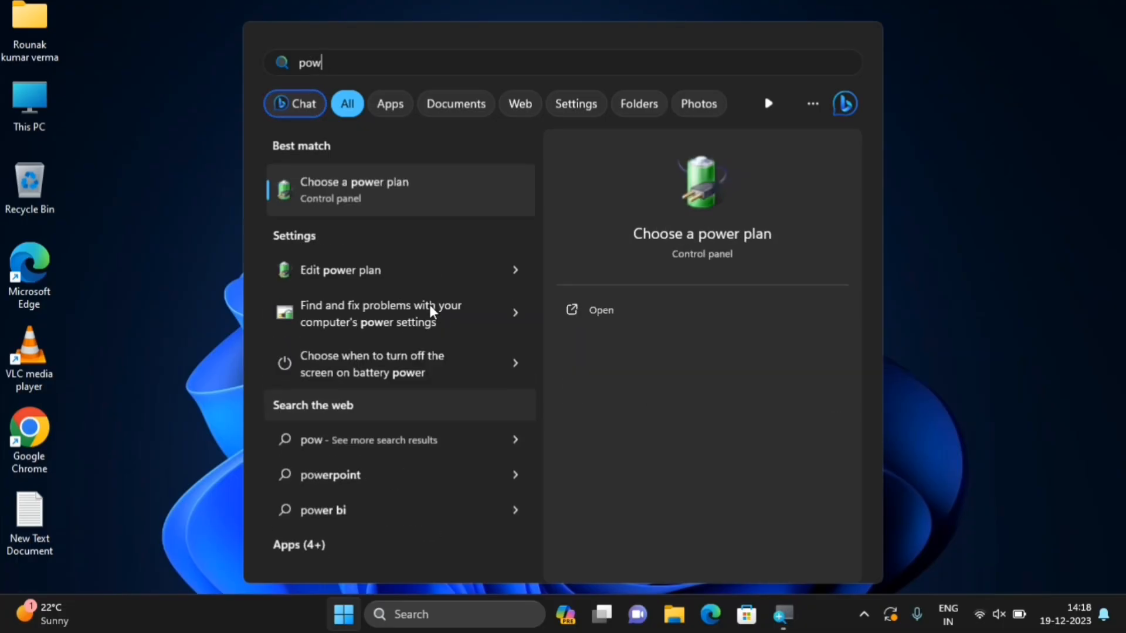
{"action": "left_click", "coordinate": [603, 310]}
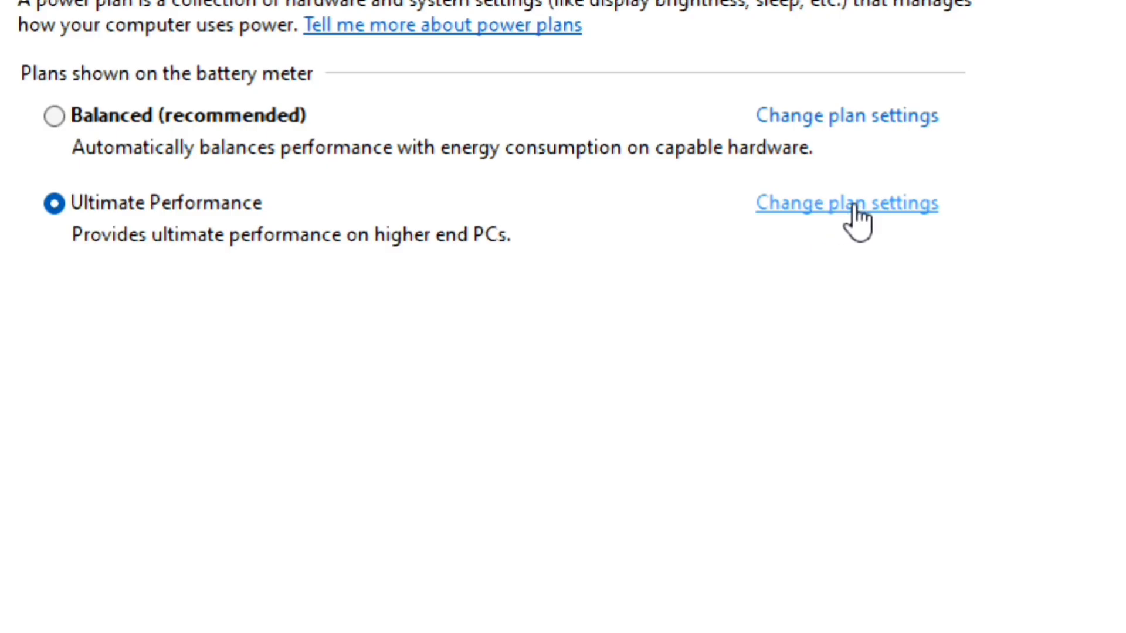
{"action": "left_click", "coordinate": [853, 203]}
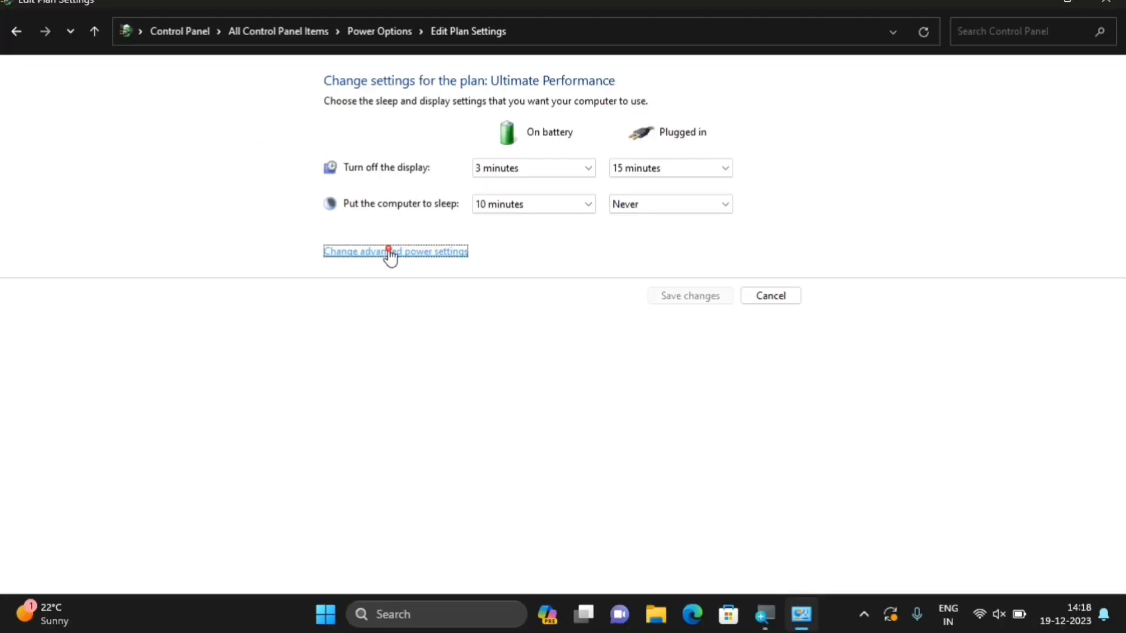
Open advanced power settings with Ultimate Performance as the plan being customised
{"action": "left_click", "coordinate": [390, 252]}
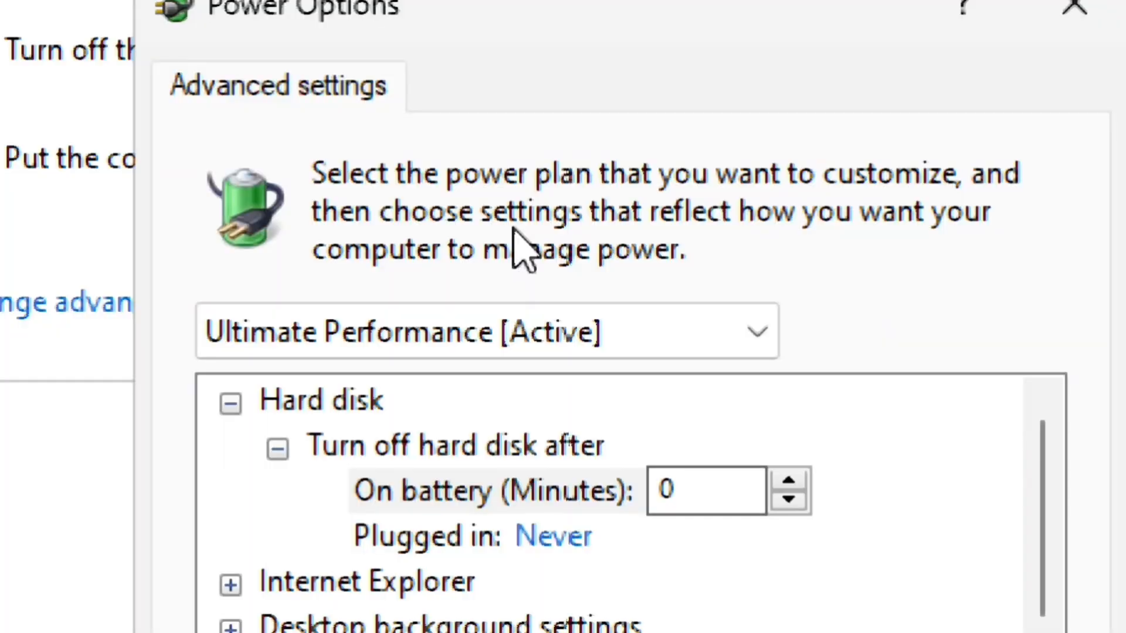
{"action": "left_click", "coordinate": [540, 263]}
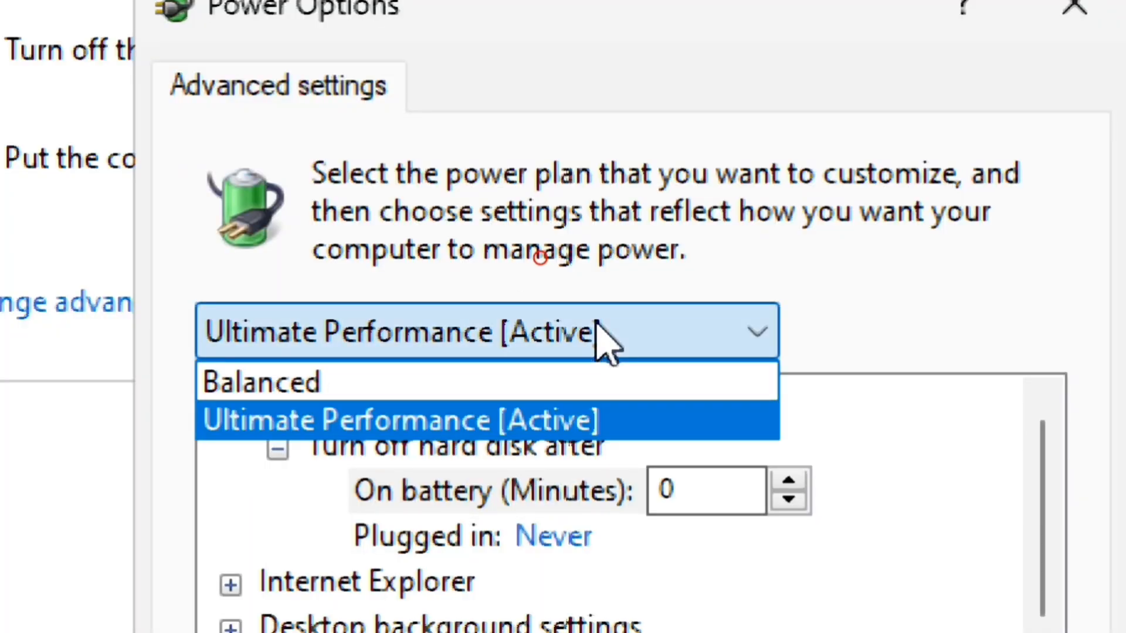
{"action": "left_click", "coordinate": [577, 422]}
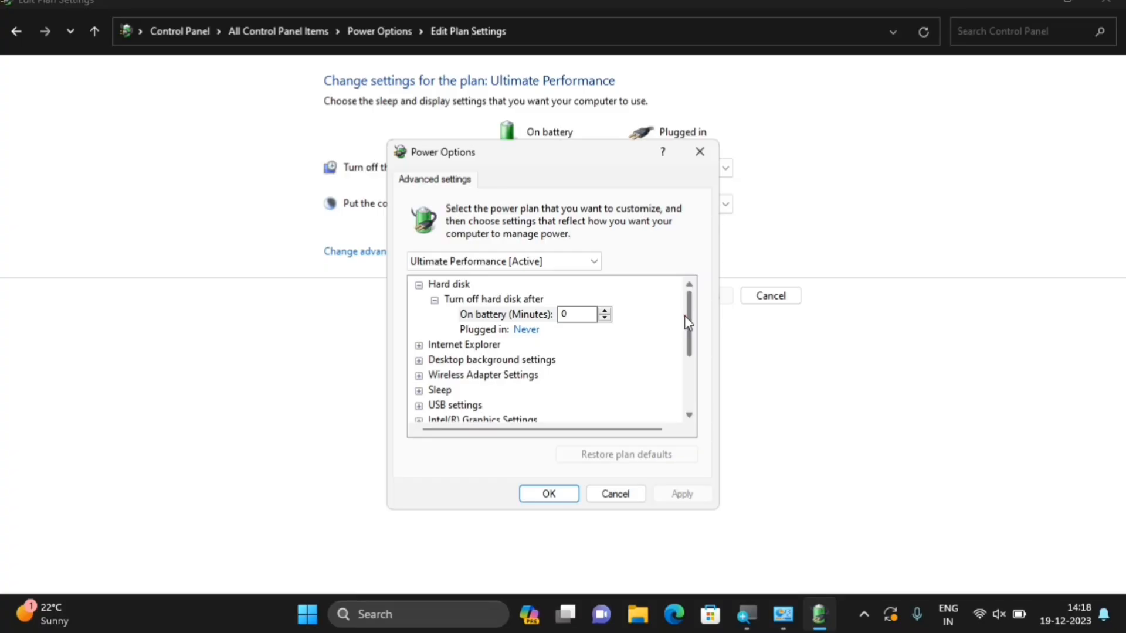
{"action": "left_click_drag", "start_coordinate": [685, 315], "coordinate": [697, 404]}
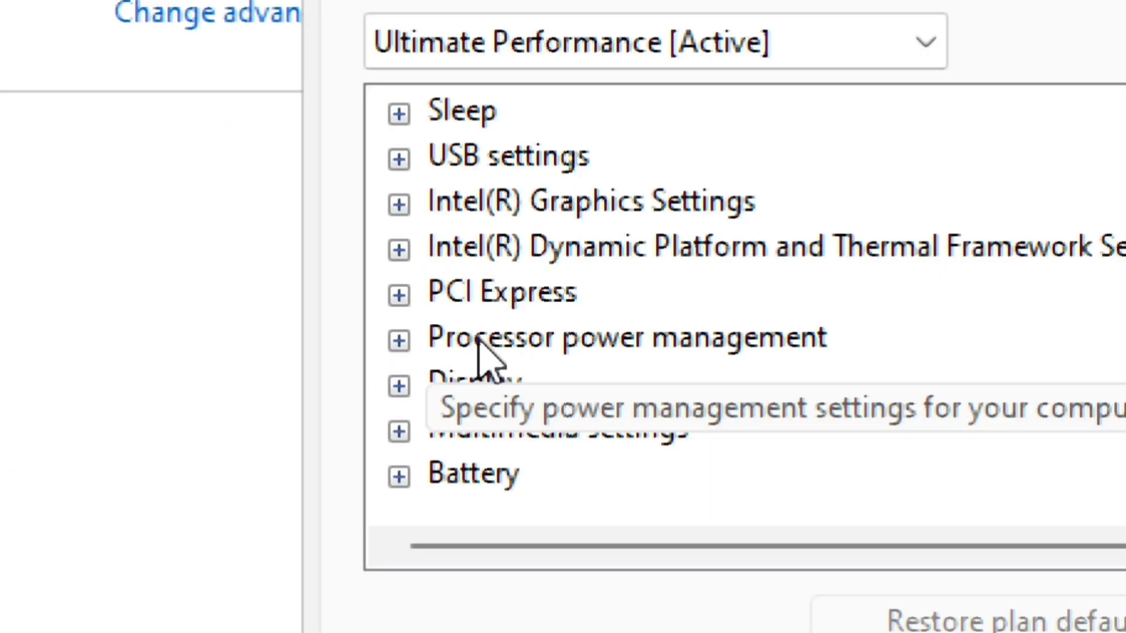
Set Minimum processor state on battery to 5% under Processor power management
{"action": "left_click", "coordinate": [399, 341]}
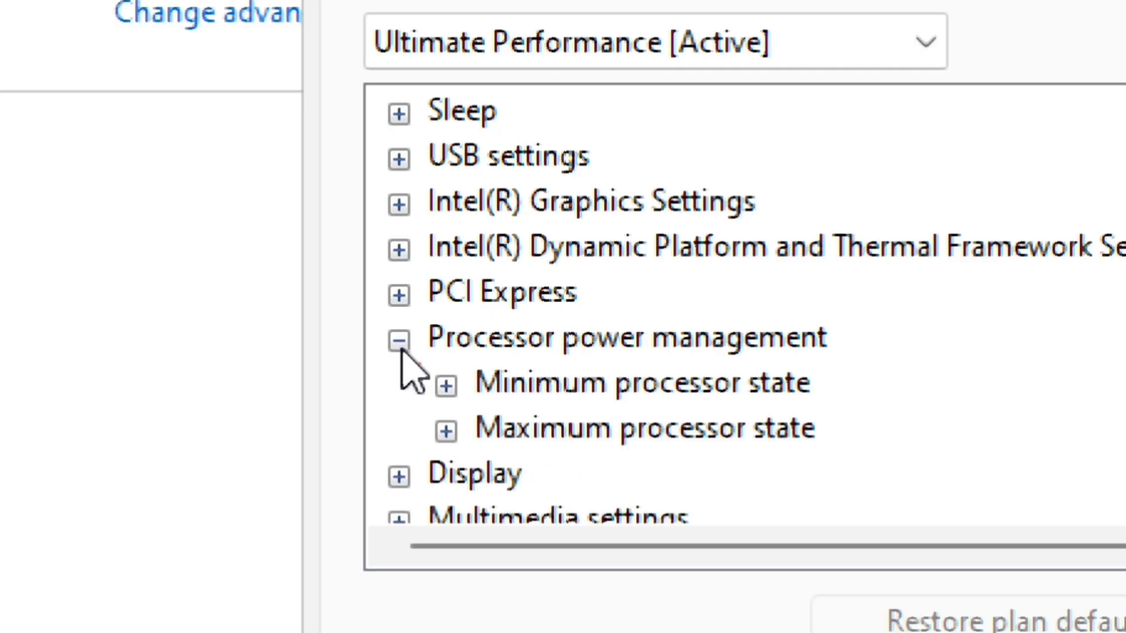
{"action": "left_click", "coordinate": [446, 385]}
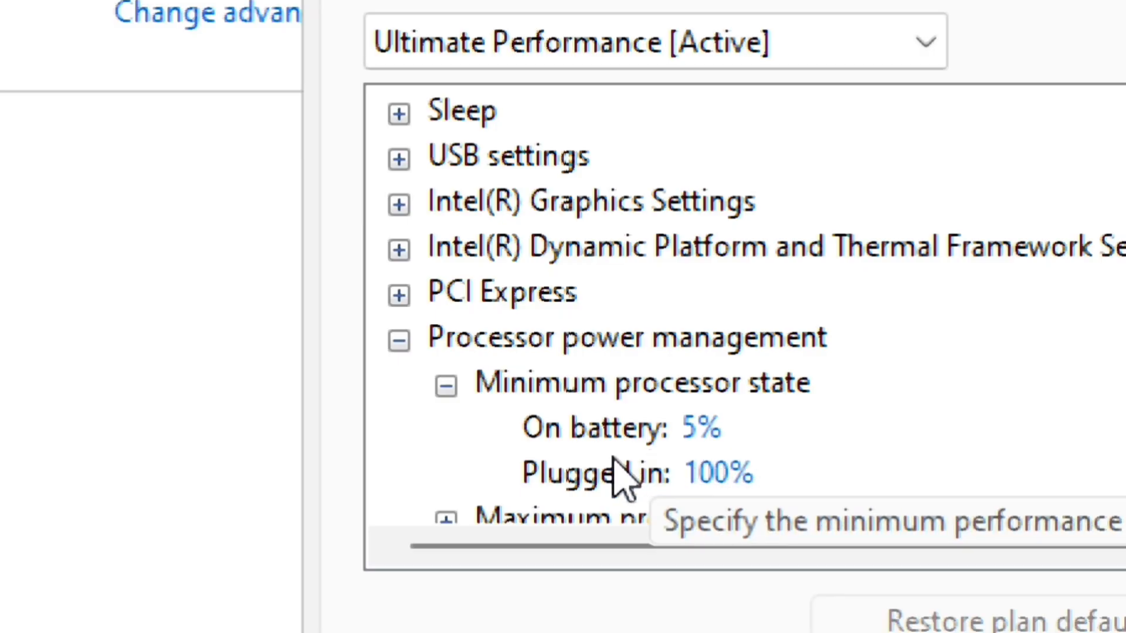
{"action": "scroll", "coordinate": [825, 460], "scroll_direction": "down", "scroll_amount": 1}
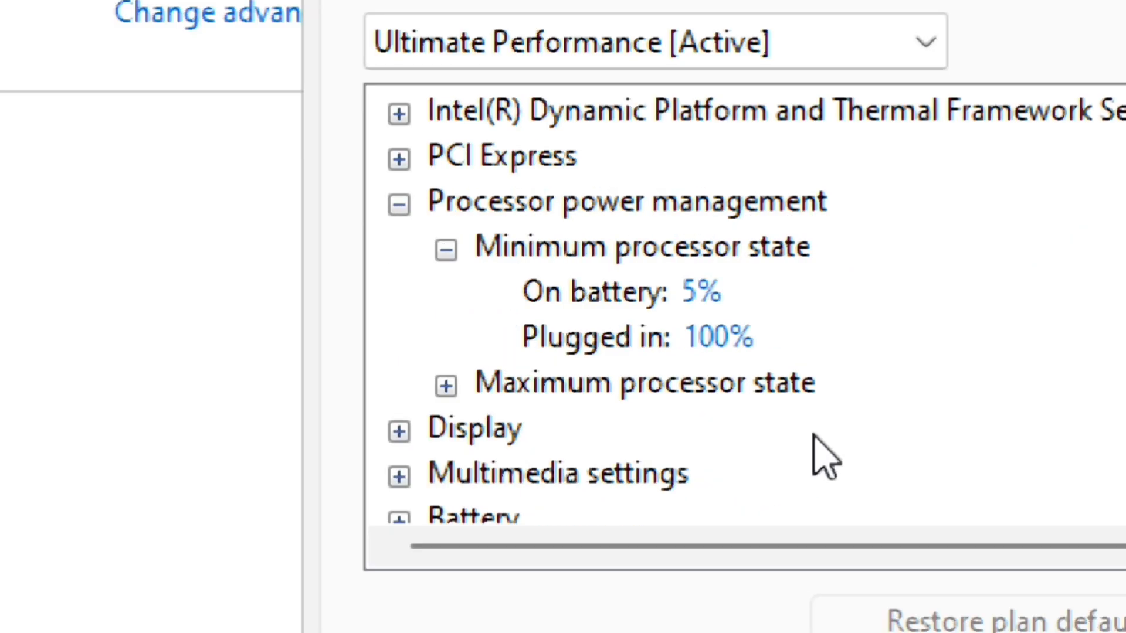
{"action": "left_click", "coordinate": [443, 381]}
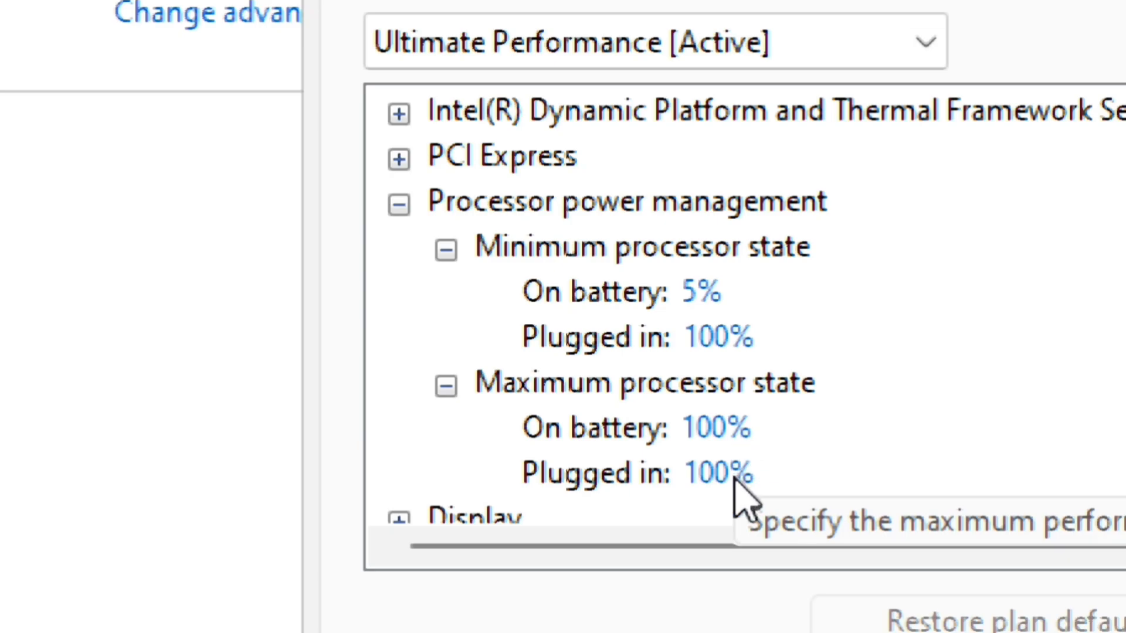
{"action": "left_click", "coordinate": [706, 292]}
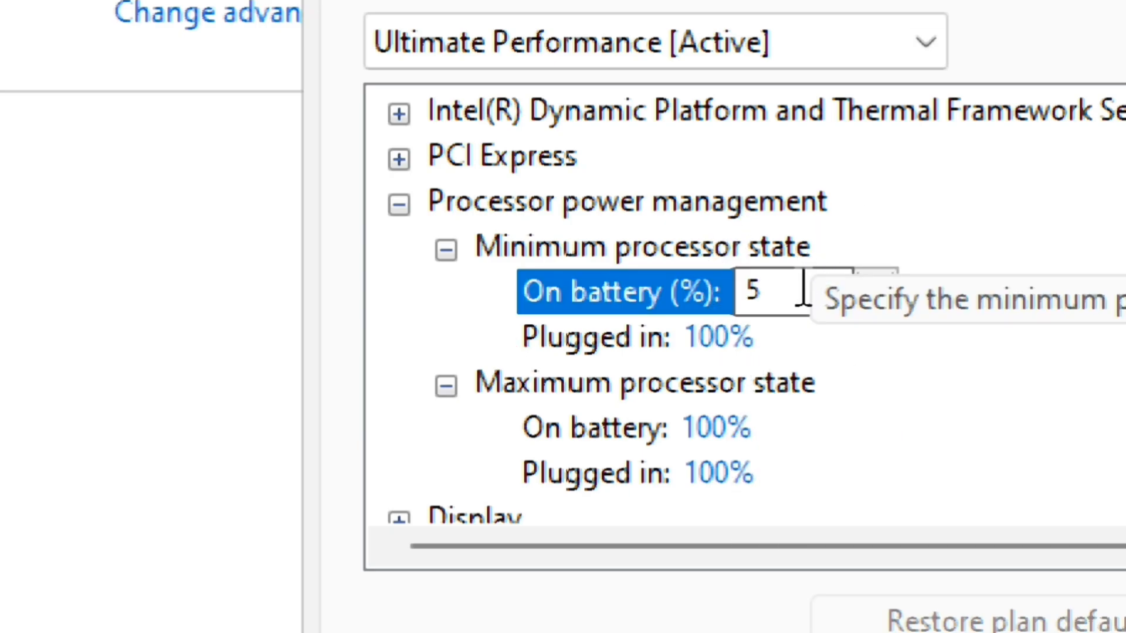
{"action": "key", "text": "BackSpace"}
{"action": "type", "text": "5"}
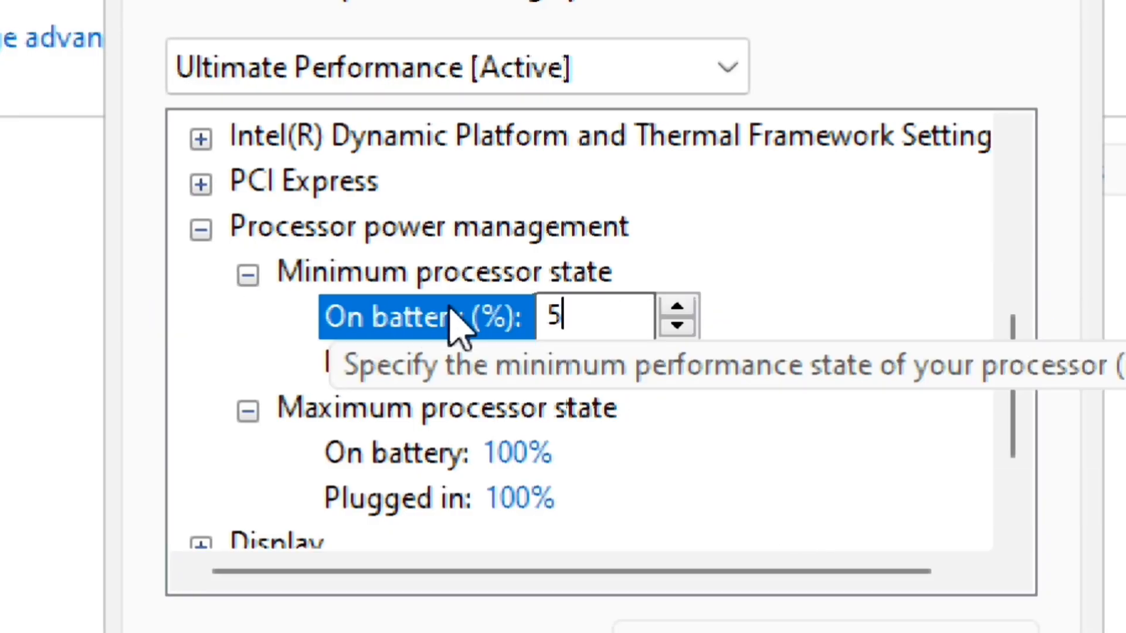
Set the Intel(R) Graphics Power Plan on battery to Maximum Performance
{"action": "left_click", "coordinate": [202, 228]}
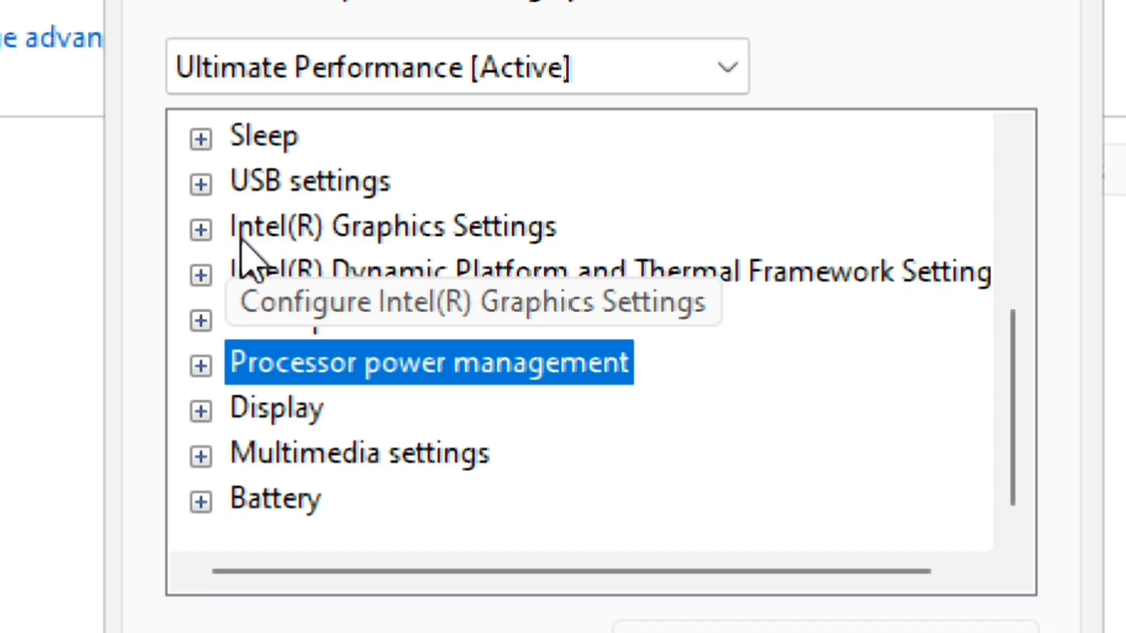
{"action": "left_click", "coordinate": [202, 229]}
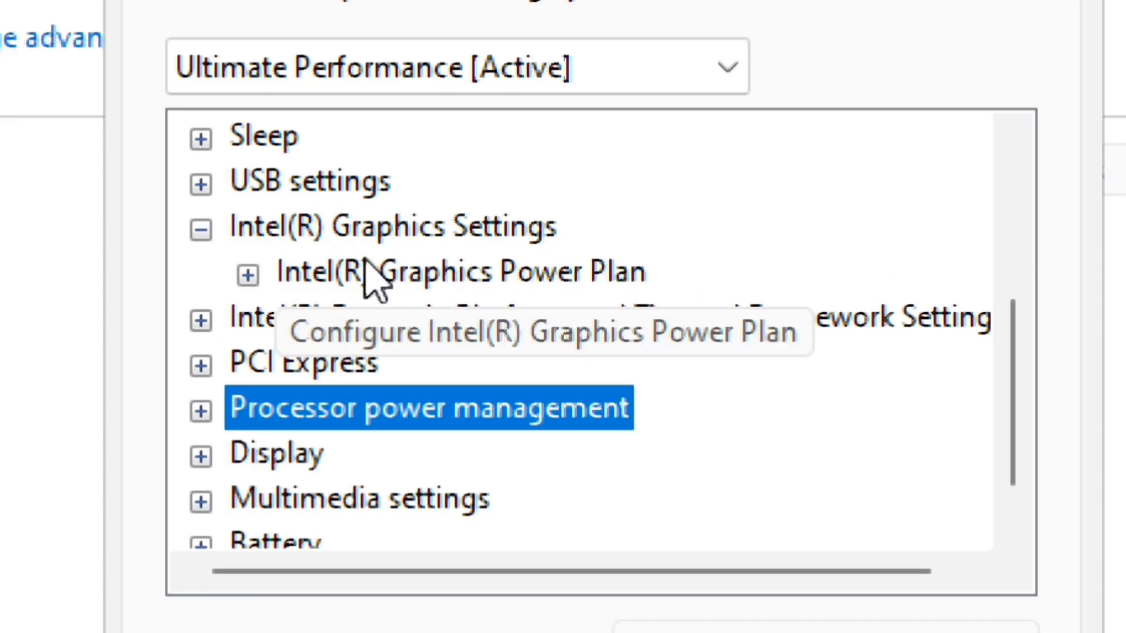
{"action": "left_click", "coordinate": [460, 275]}
{"action": "left_click", "coordinate": [247, 275]}
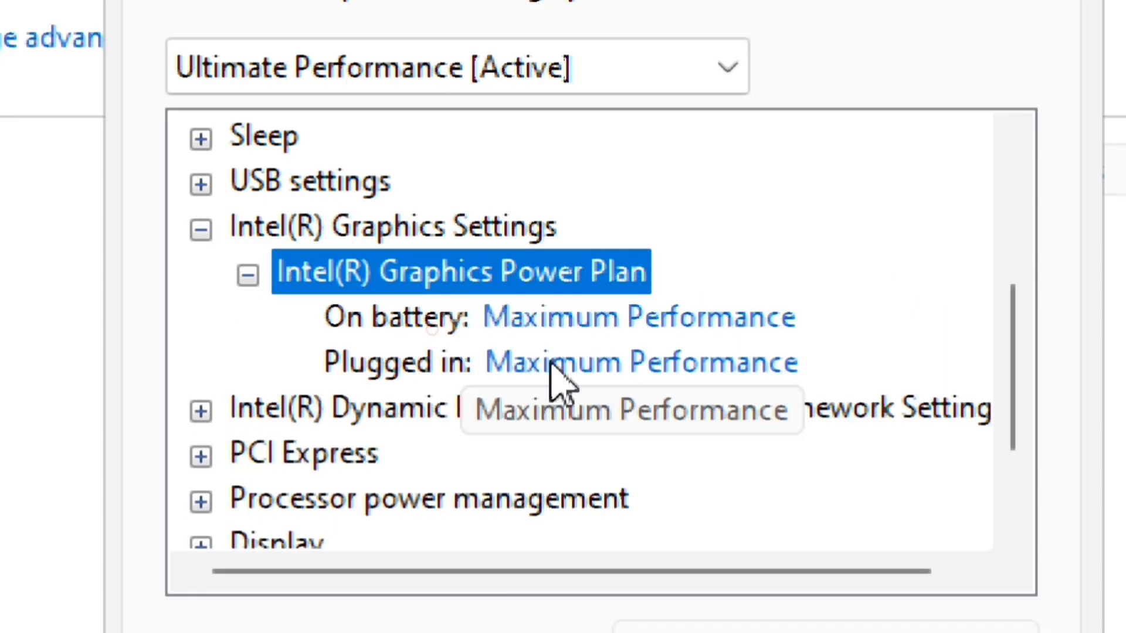
{"action": "left_click", "coordinate": [698, 331]}
{"action": "left_click", "coordinate": [698, 330]}
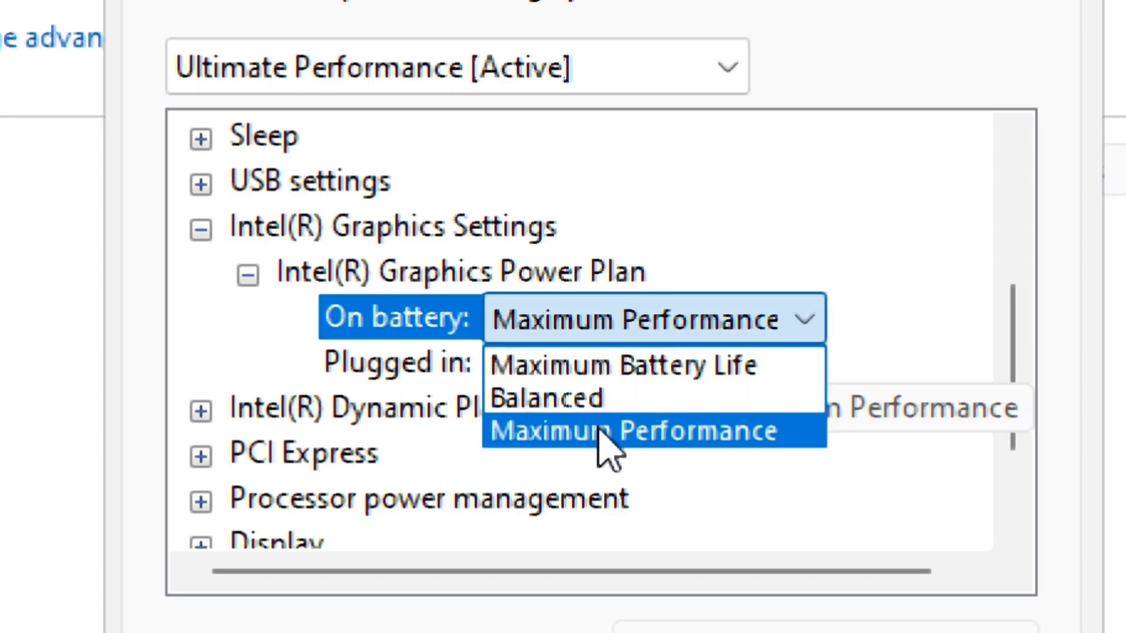
{"action": "left_click", "coordinate": [671, 434]}
{"action": "left_click", "coordinate": [720, 331]}
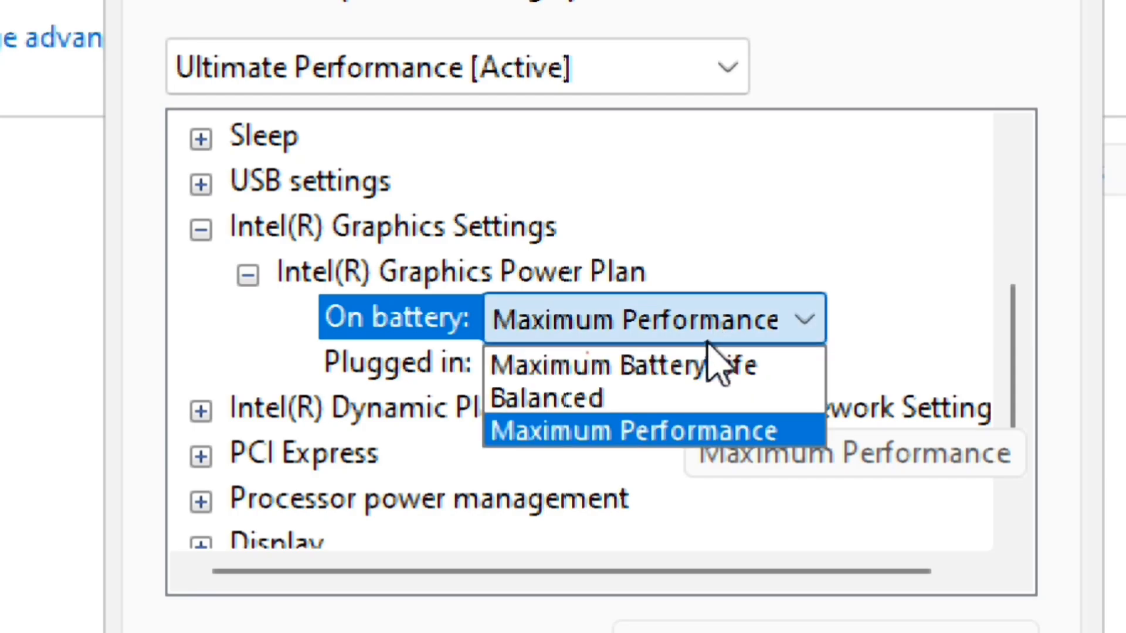
{"action": "left_click", "coordinate": [636, 432]}
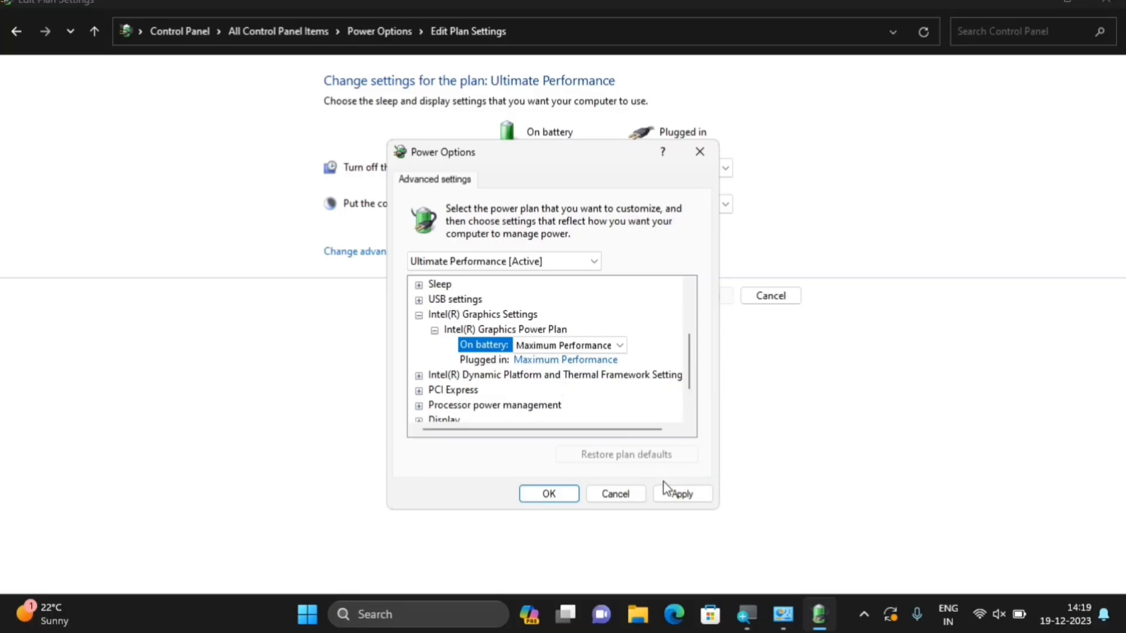
Apply and save the power plan changes, then close Edit Plan Settings
{"action": "left_click", "coordinate": [678, 493]}
{"action": "left_click", "coordinate": [560, 497]}
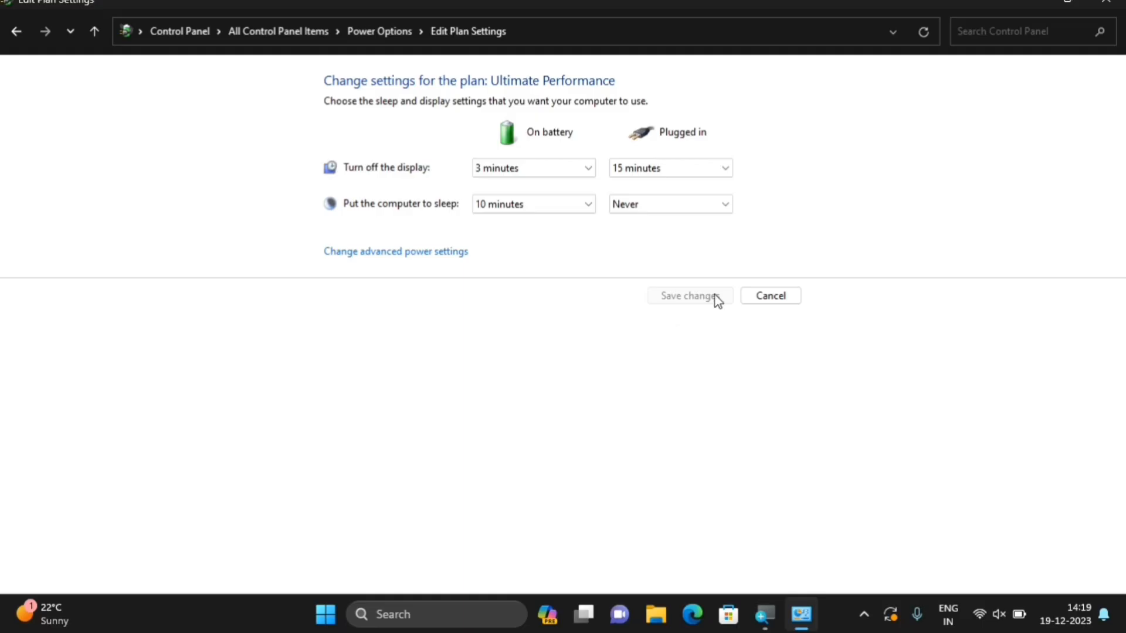
{"action": "left_click", "coordinate": [1107, 3]}
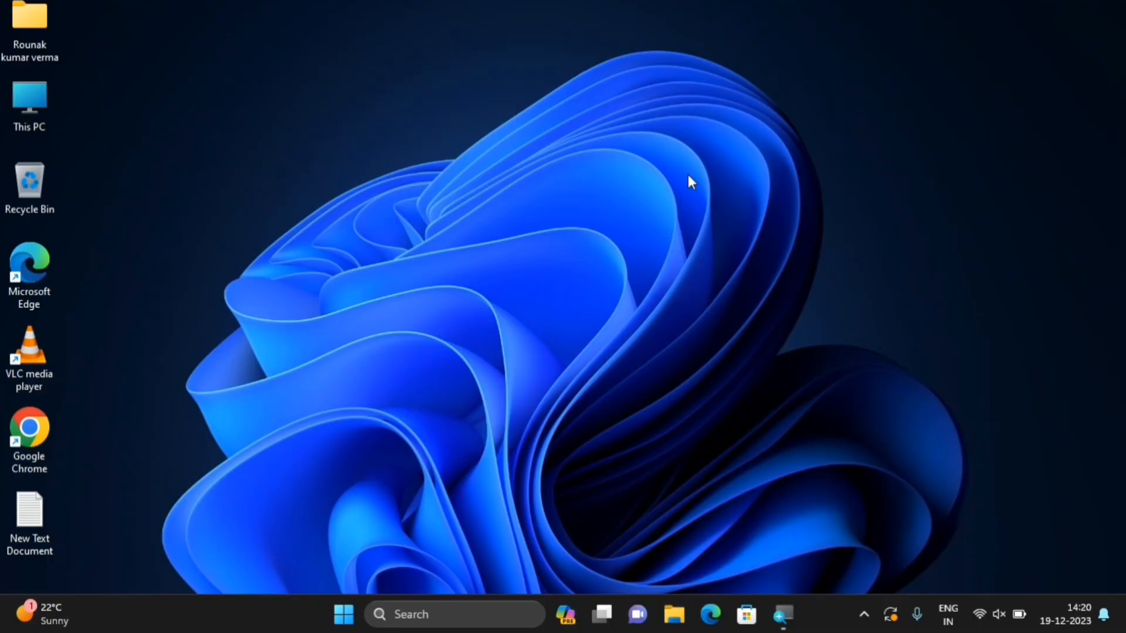
{"action": "left_click", "coordinate": [350, 601]}
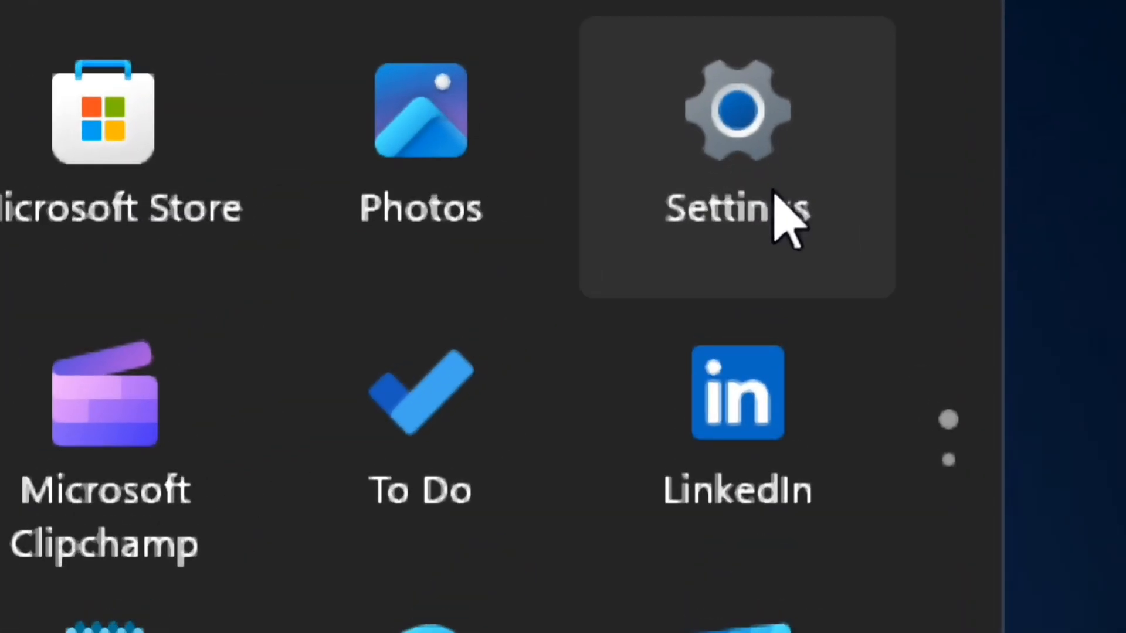
{"action": "left_click", "coordinate": [770, 184]}
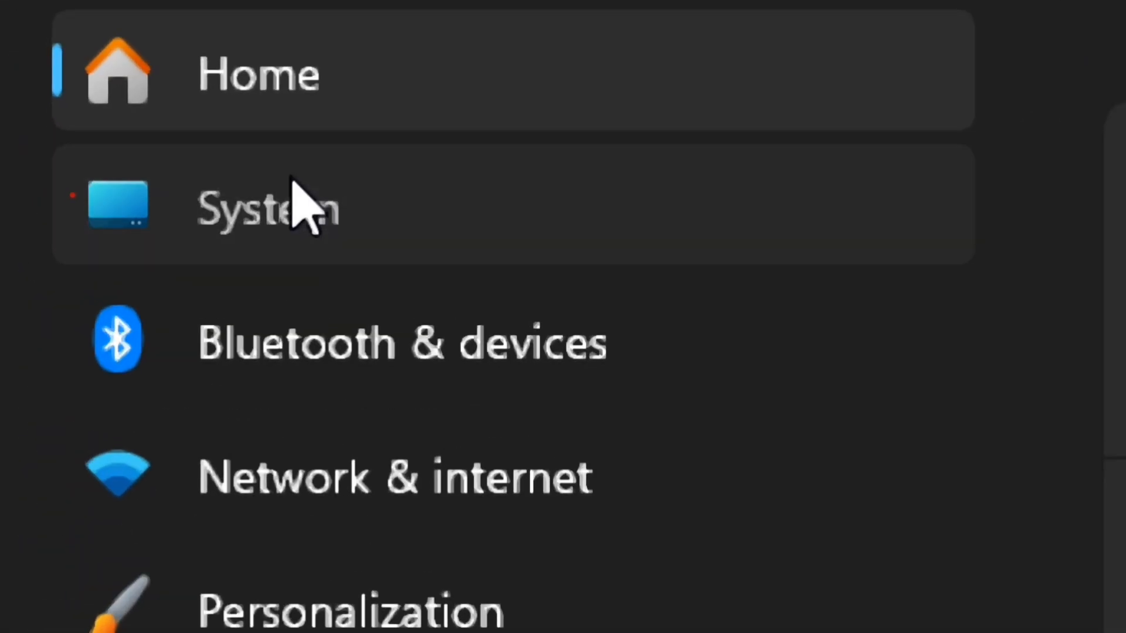
{"action": "left_click", "coordinate": [291, 177]}
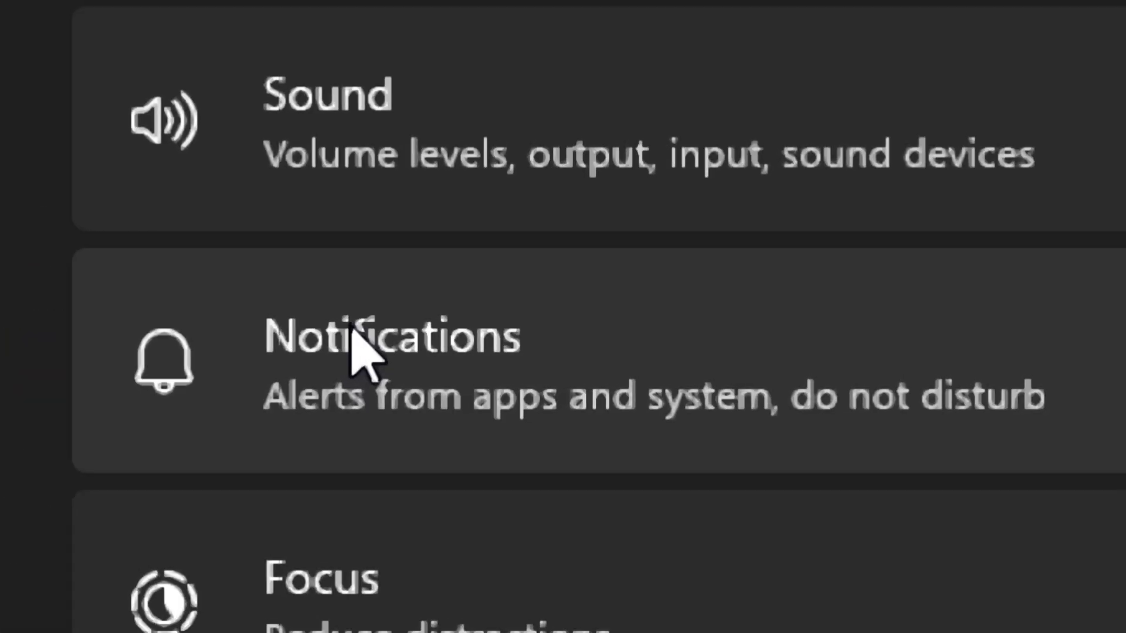
{"action": "left_click", "coordinate": [485, 341]}
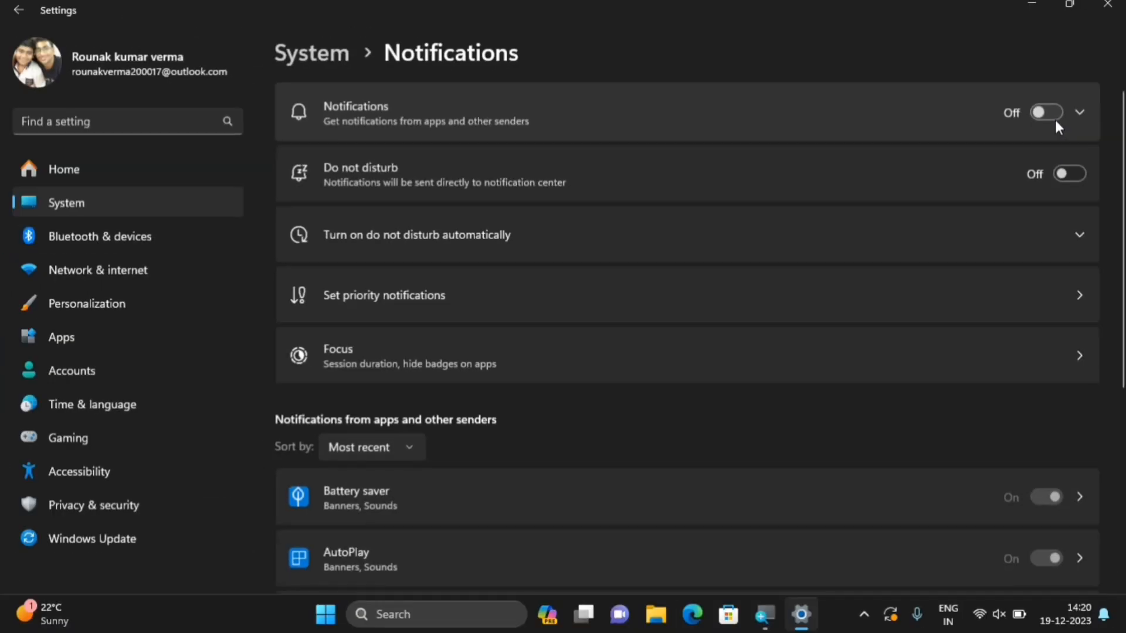
{"action": "scroll", "coordinate": [872, 414], "scroll_direction": "down", "scroll_amount": 5}
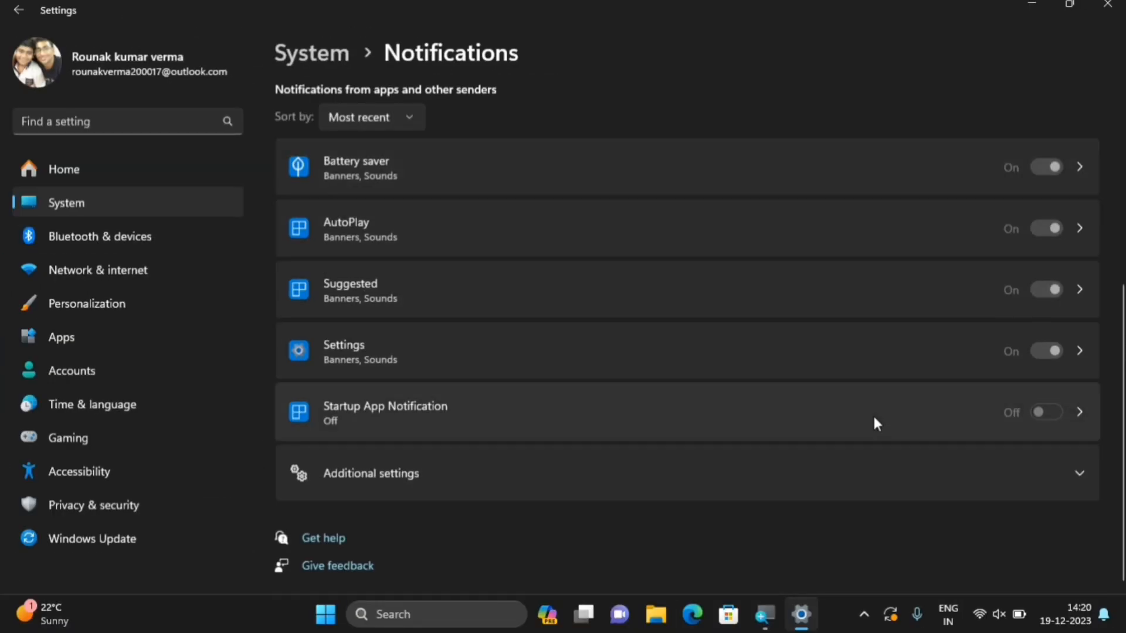
{"action": "scroll", "coordinate": [873, 417], "scroll_direction": "up", "scroll_amount": 5}
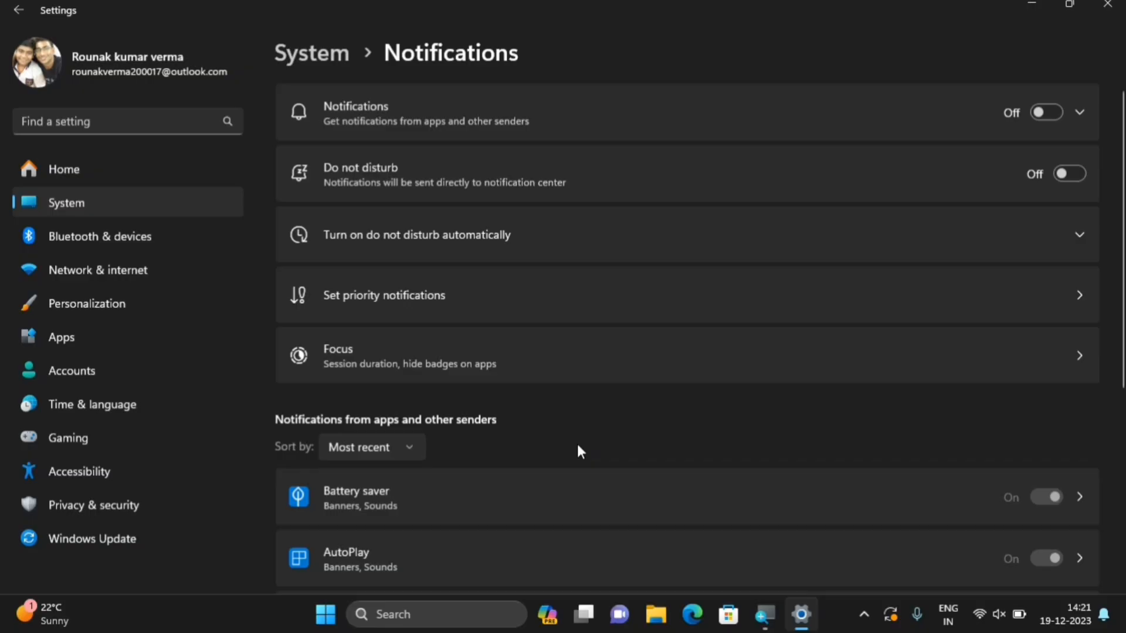
{"action": "left_click", "coordinate": [1107, 5]}
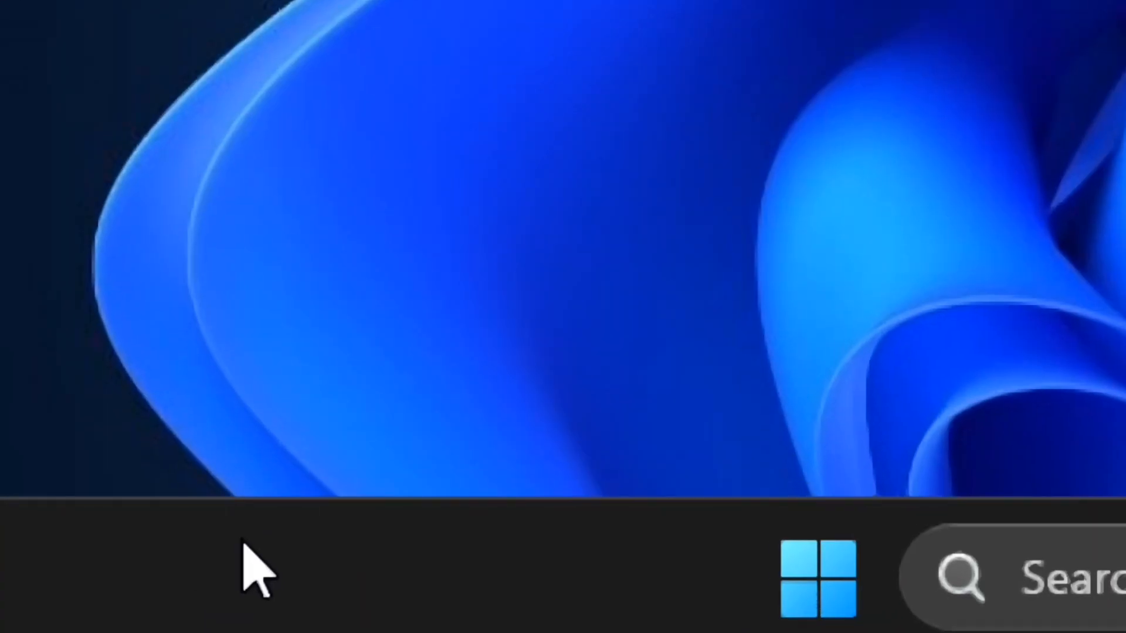
{"action": "right_click", "coordinate": [199, 606]}
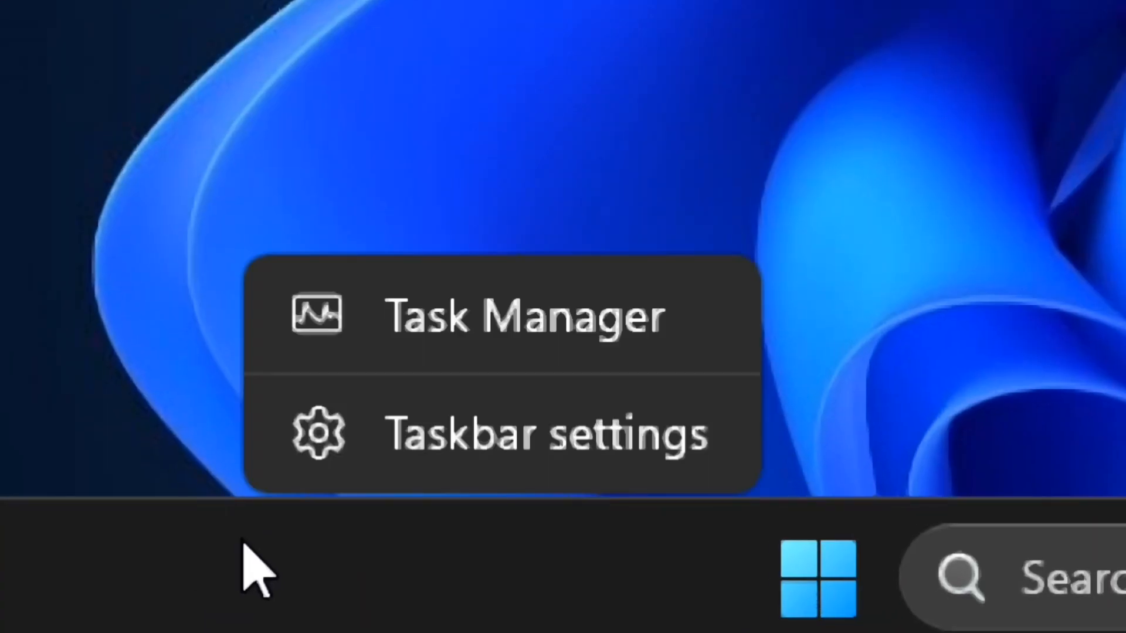
{"action": "left_click", "coordinate": [515, 333]}
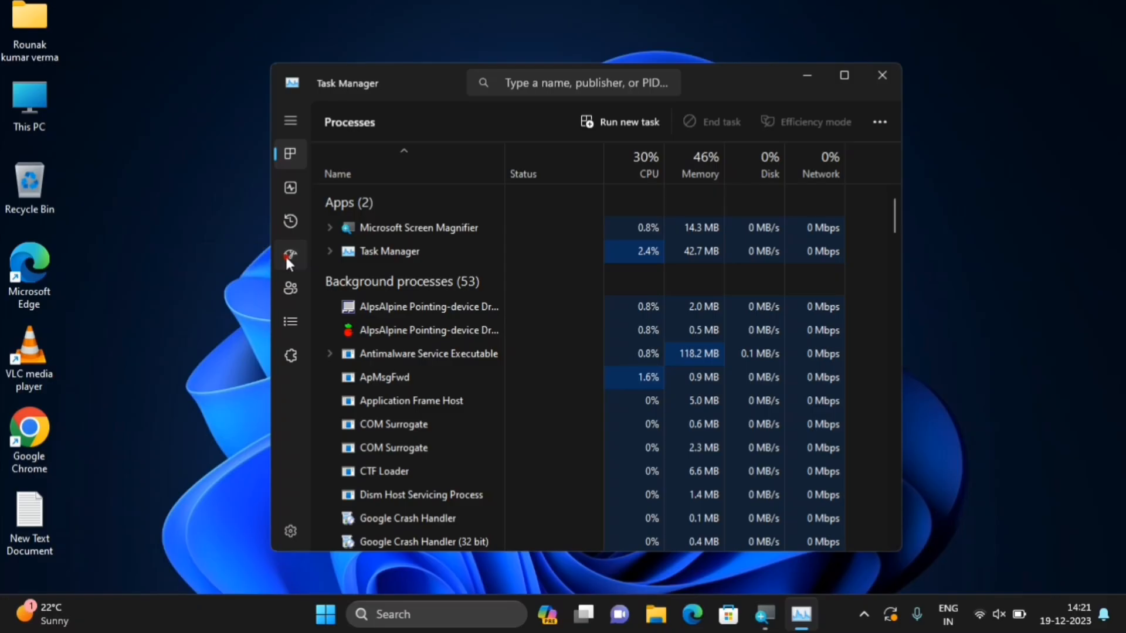
{"action": "left_click", "coordinate": [287, 256]}
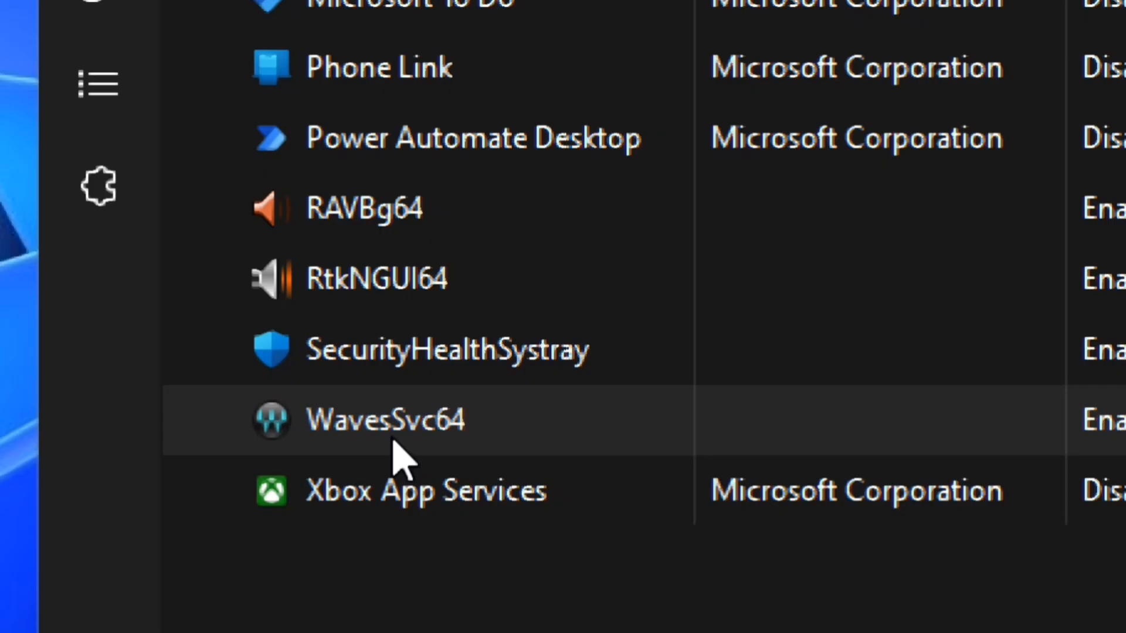
{"action": "right_click", "coordinate": [393, 441]}
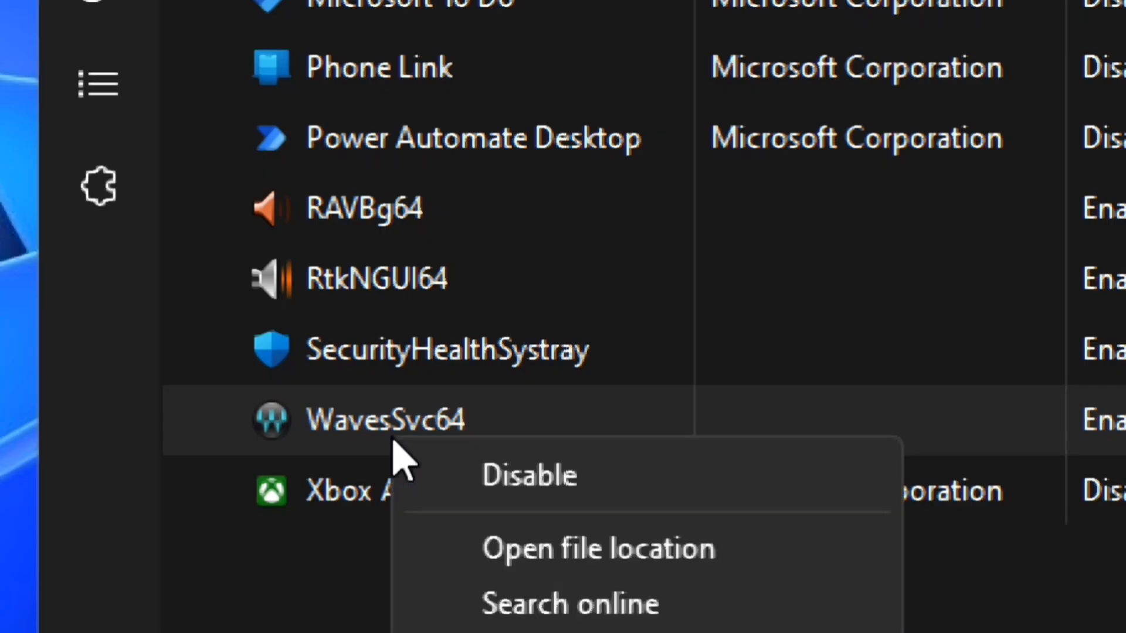
{"action": "left_click", "coordinate": [251, 622]}
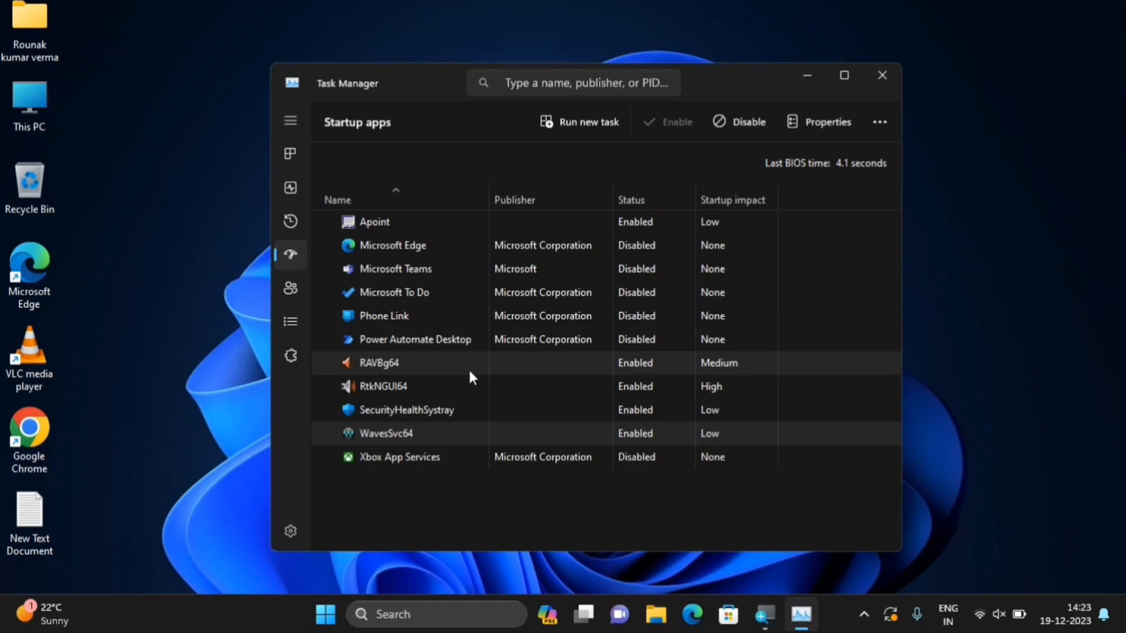
{"action": "left_click", "coordinate": [884, 79]}
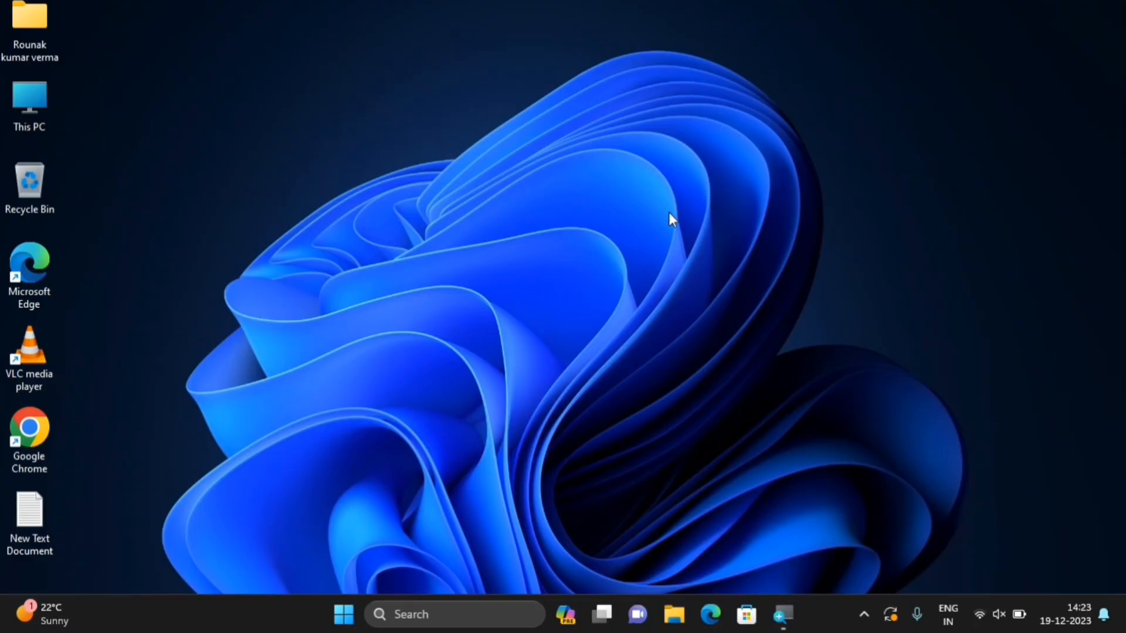
Launch Windows Security by searching 'windows security' from Start
{"action": "left_click", "coordinate": [346, 619]}
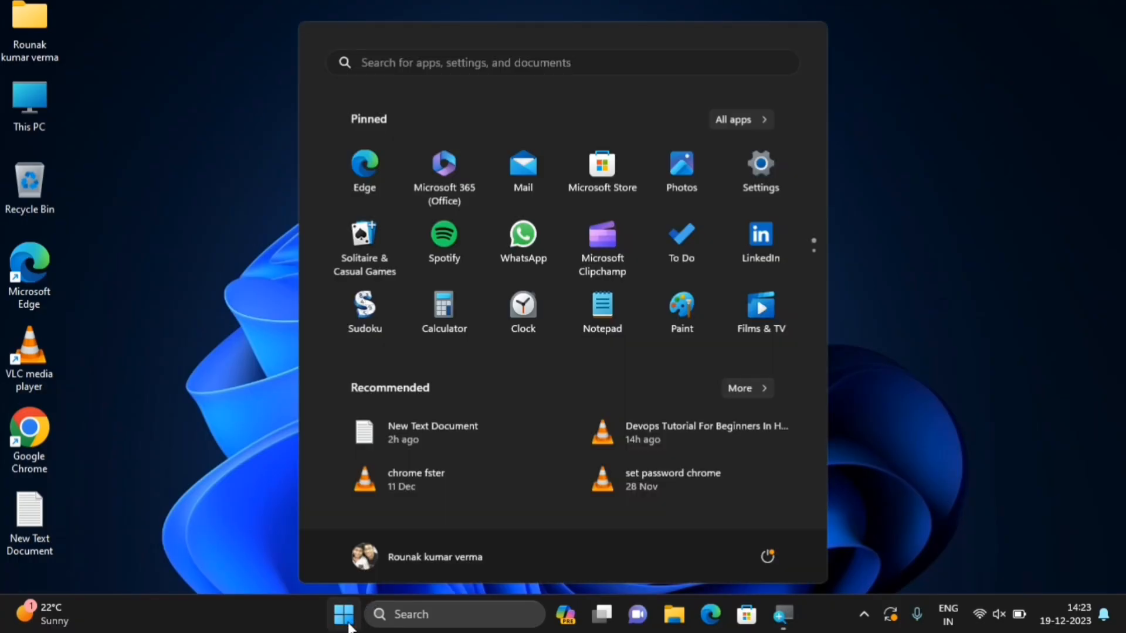
{"action": "type", "text": "windows "}
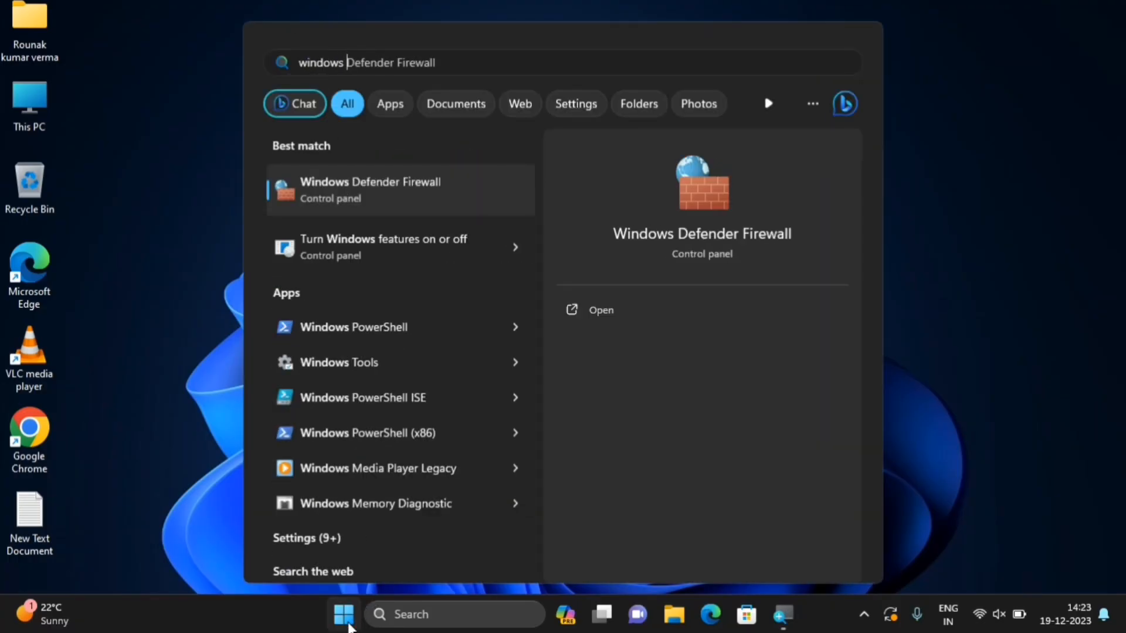
{"action": "type", "text": "security"}
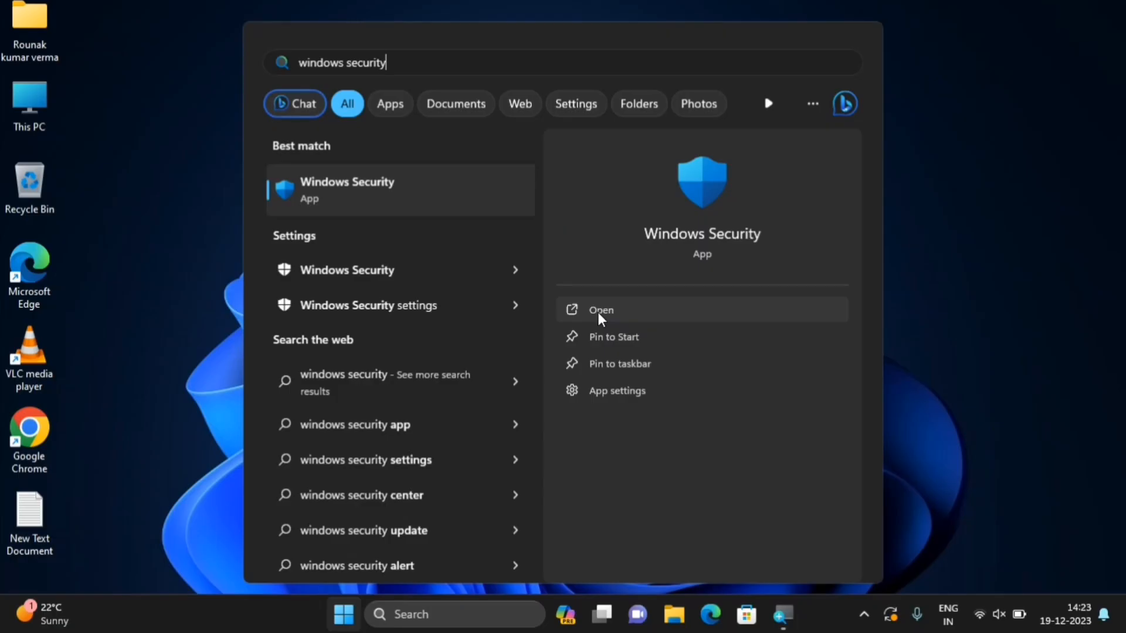
{"action": "left_click", "coordinate": [598, 315]}
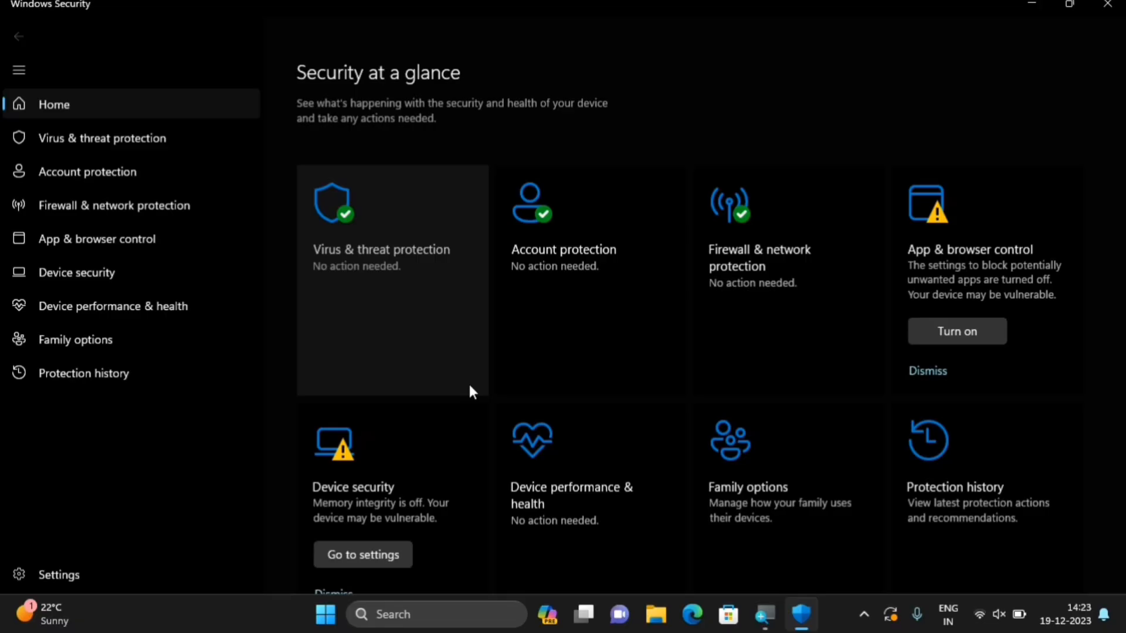
Start a Full scan from Virus & threat protection's scan options
{"action": "left_click", "coordinate": [402, 241]}
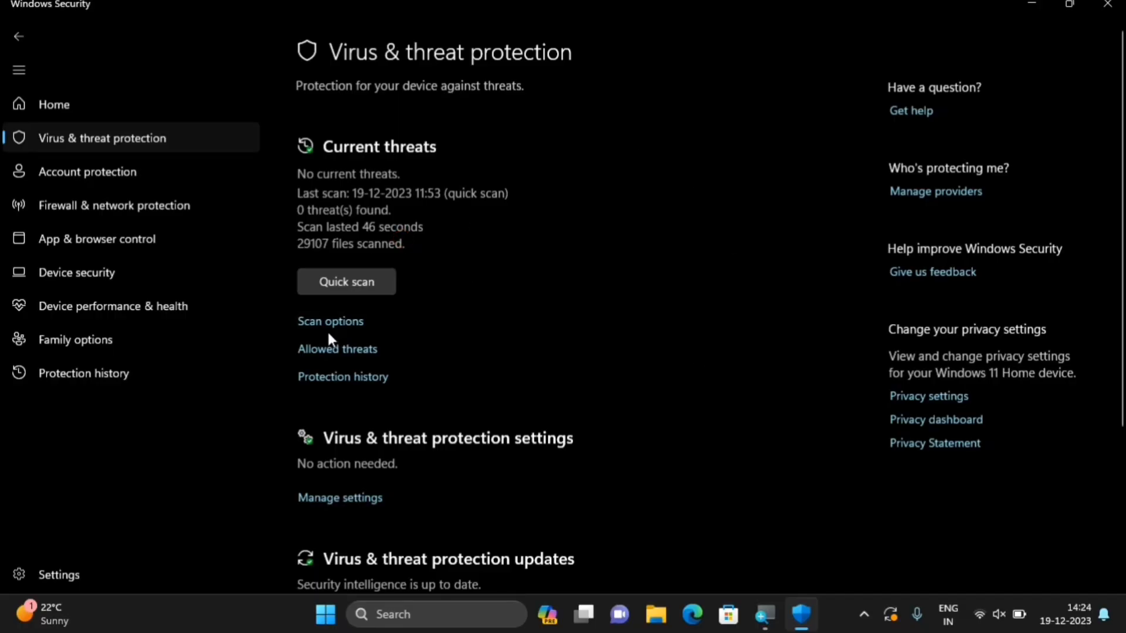
{"action": "left_click", "coordinate": [329, 328]}
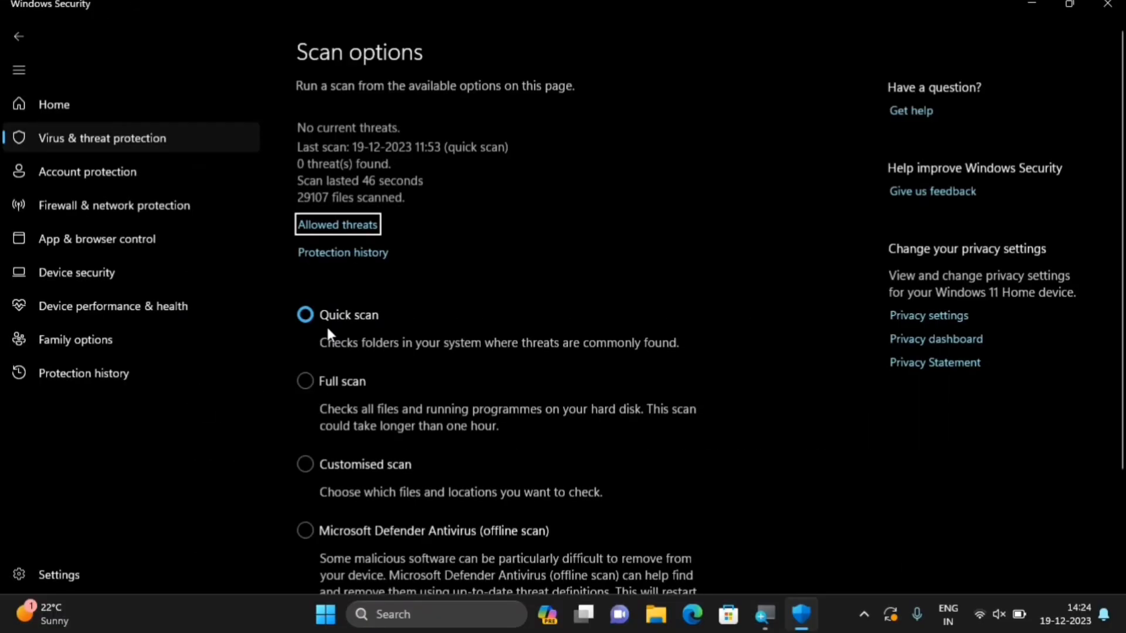
{"action": "scroll", "coordinate": [491, 451], "scroll_direction": "down", "scroll_amount": 2}
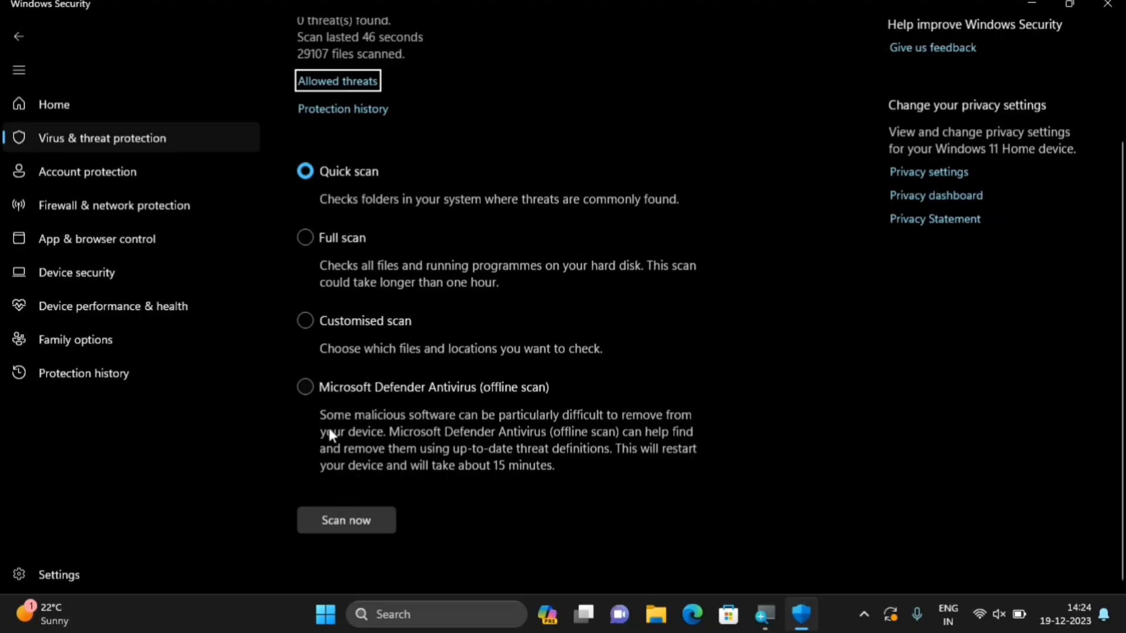
{"action": "left_click", "coordinate": [306, 239]}
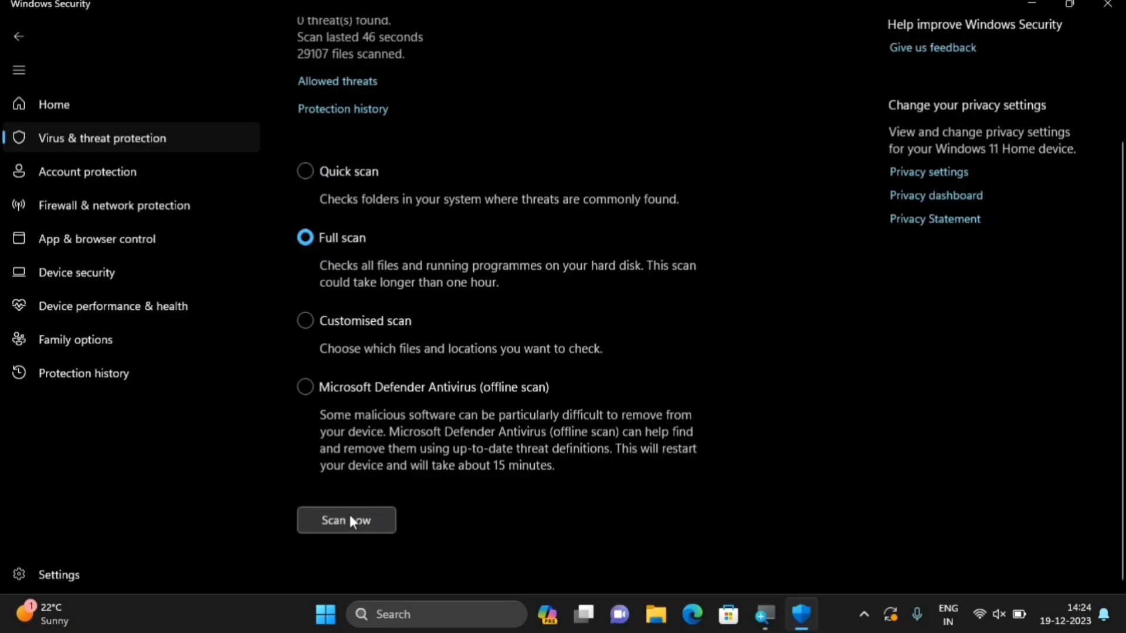
{"action": "left_click", "coordinate": [350, 519]}
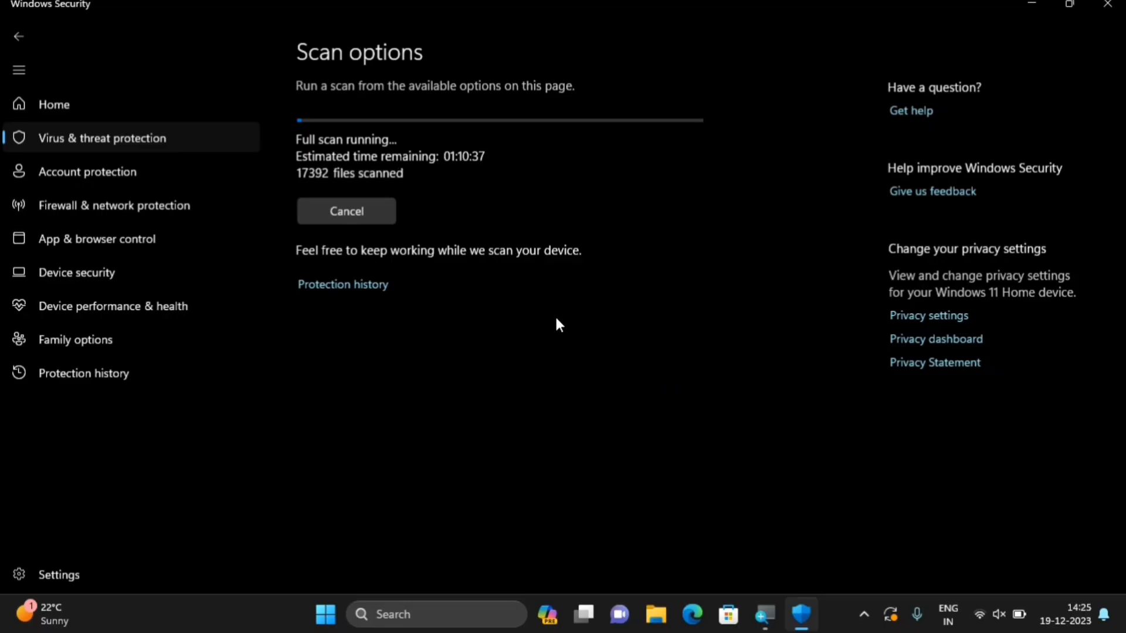
Cancel the running full scan, close Windows Security and dismiss the results notification
{"action": "left_click", "coordinate": [354, 213]}
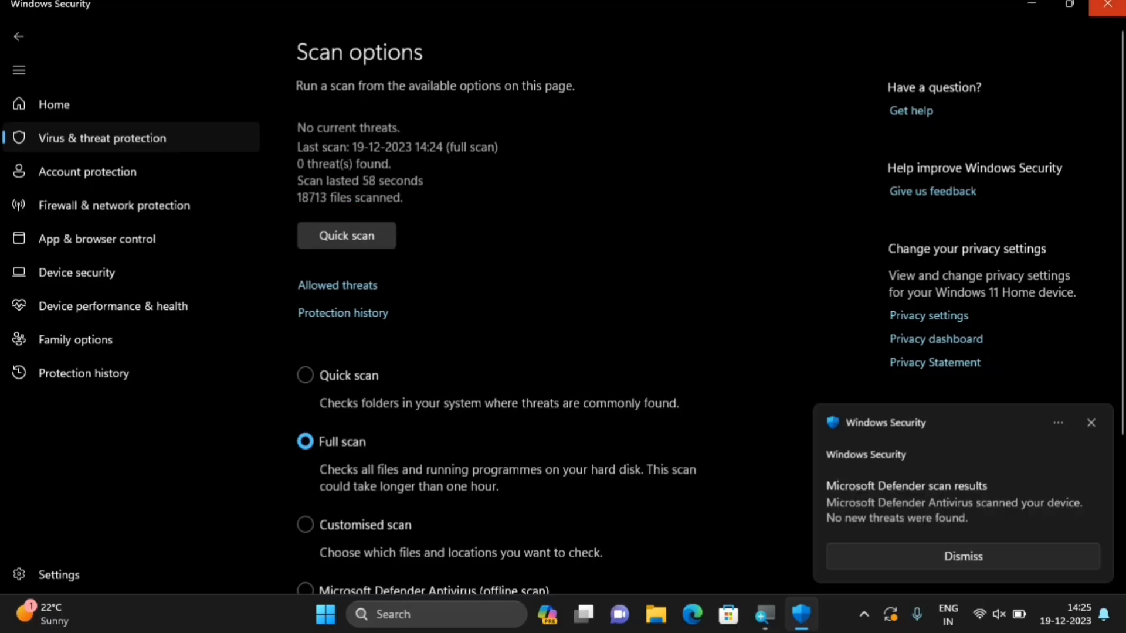
{"action": "left_click", "coordinate": [1106, 4]}
{"action": "left_click", "coordinate": [1091, 423]}
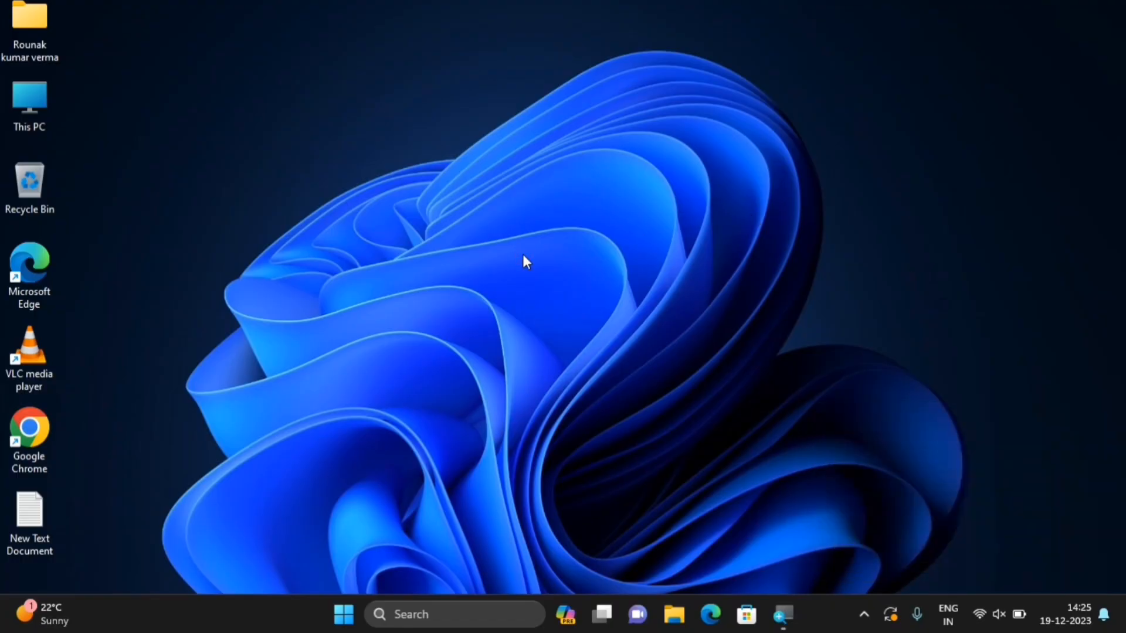
Launch Defragment and Optimize Drives by searching 'disk' from Start
{"action": "left_click", "coordinate": [344, 616]}
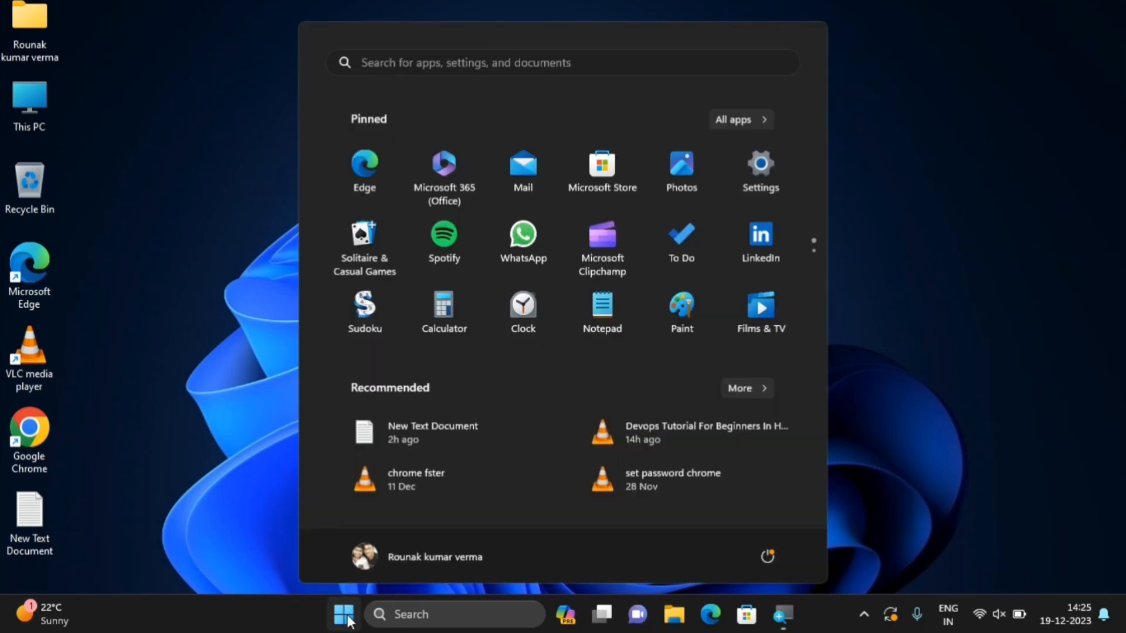
{"action": "left_click", "coordinate": [630, 69]}
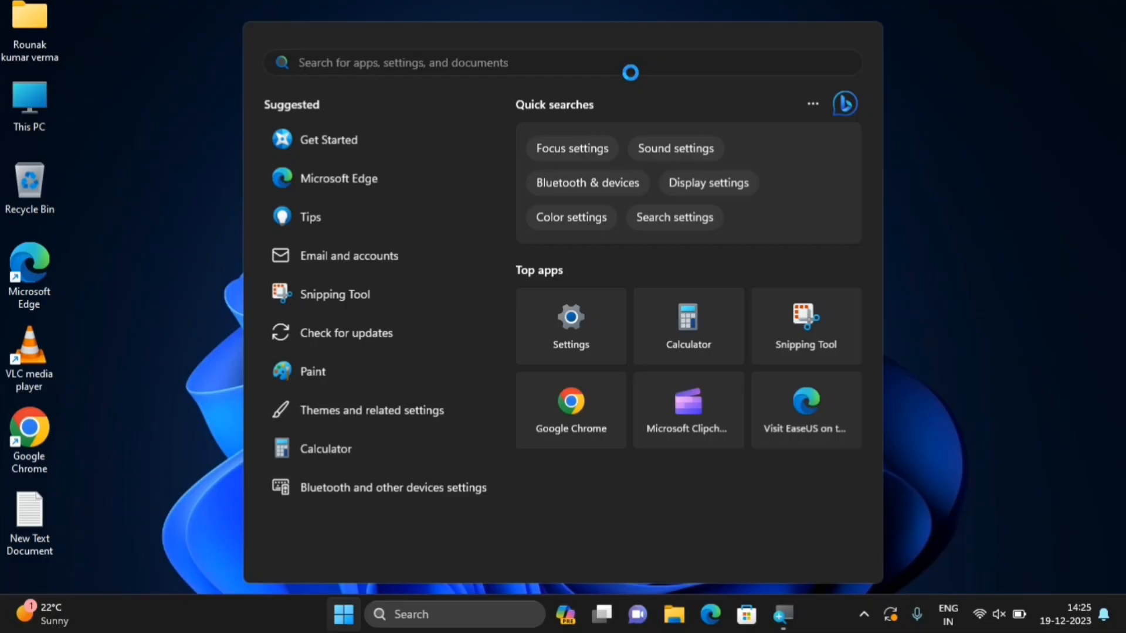
{"action": "type", "text": "disk"}
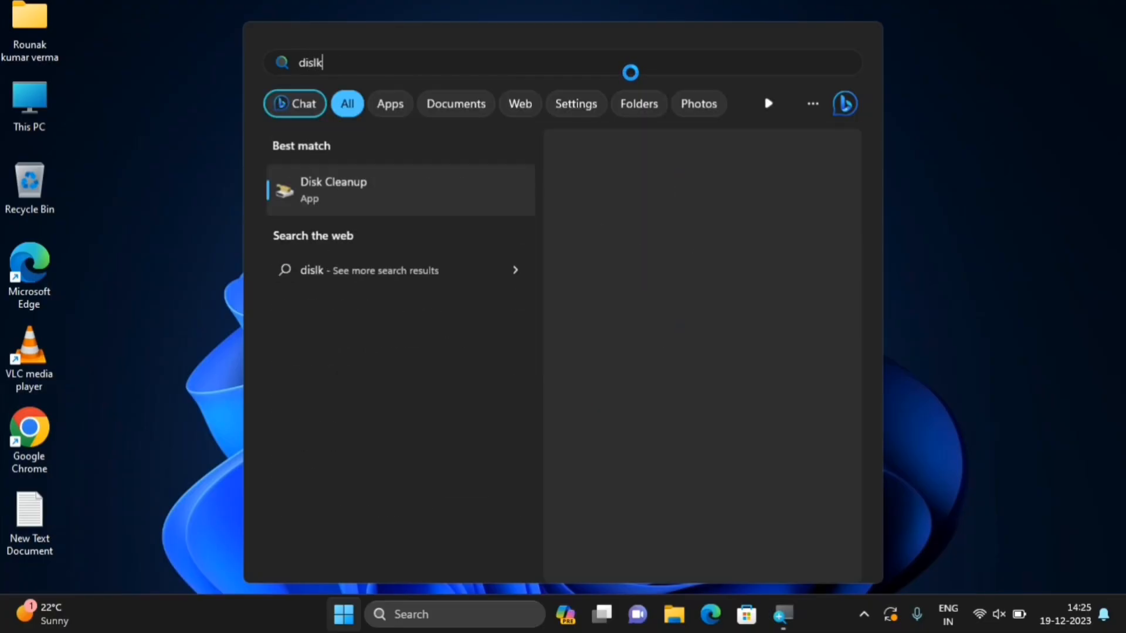
{"action": "key", "text": "BackSpace"}
{"action": "type", "text": "k"}
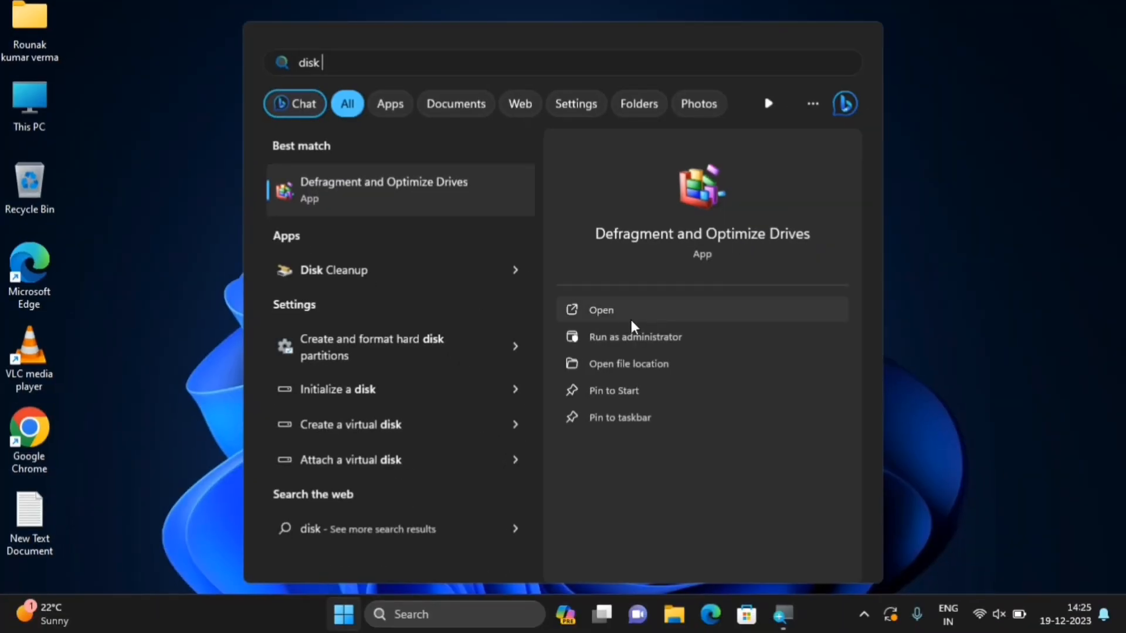
{"action": "left_click", "coordinate": [611, 316]}
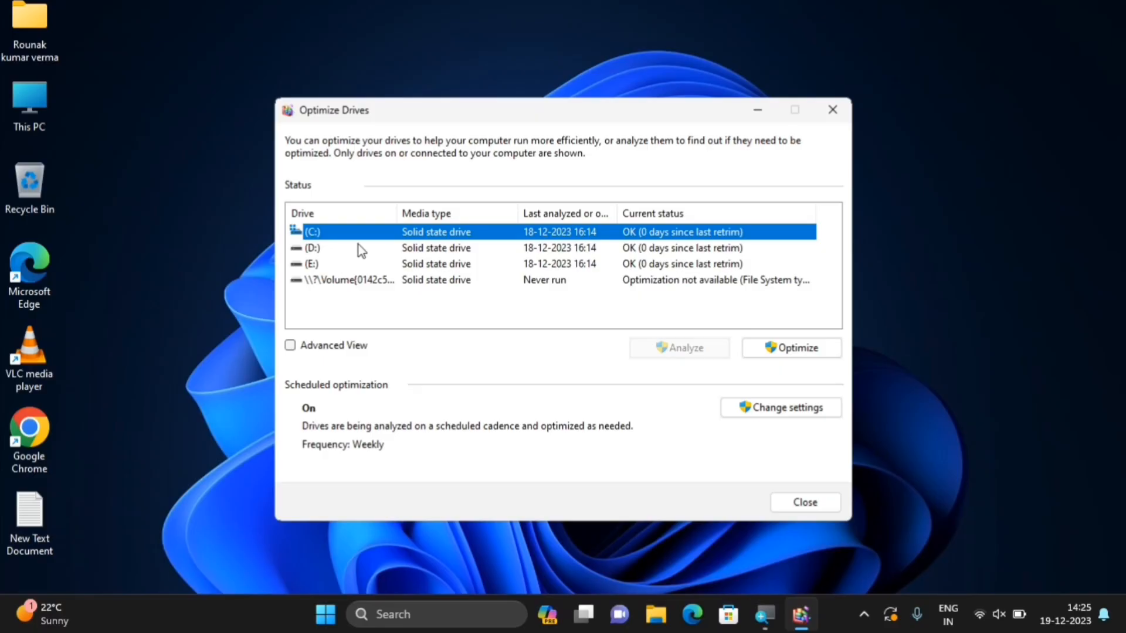
Check that drives D: and C: both report OK, then close Optimize Drives
{"action": "left_click", "coordinate": [358, 246]}
{"action": "left_click", "coordinate": [368, 234]}
{"action": "left_click", "coordinate": [814, 505]}
{"action": "left_click", "coordinate": [477, 167]}
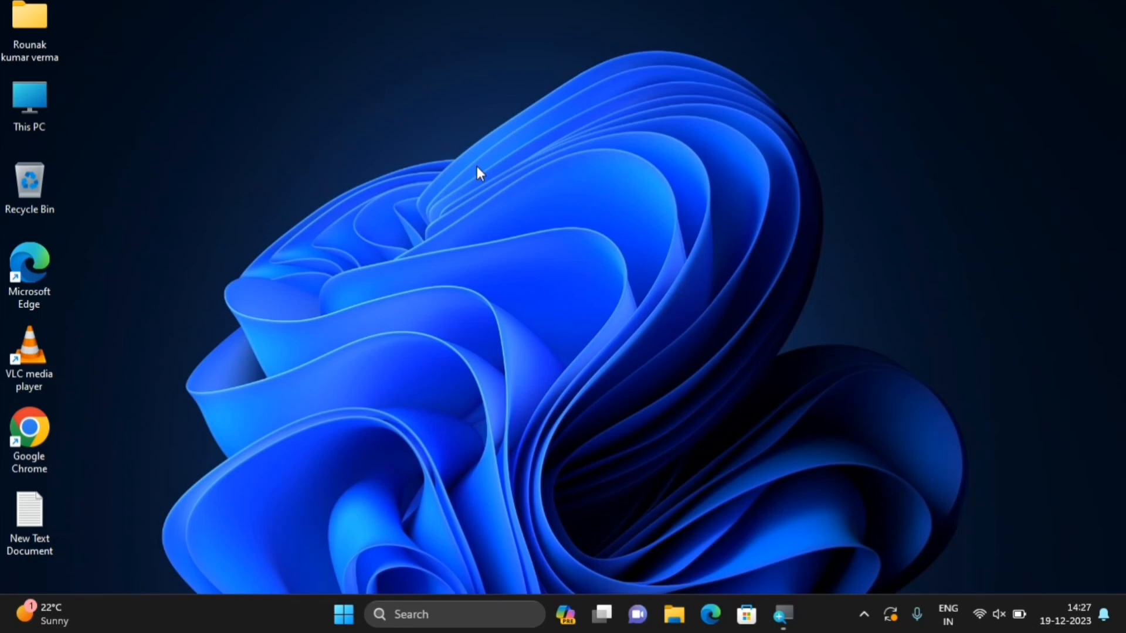
Launch Google Chrome and unlock it with the browser pass code to reach a New Tab page
{"action": "double_click", "coordinate": [28, 428]}
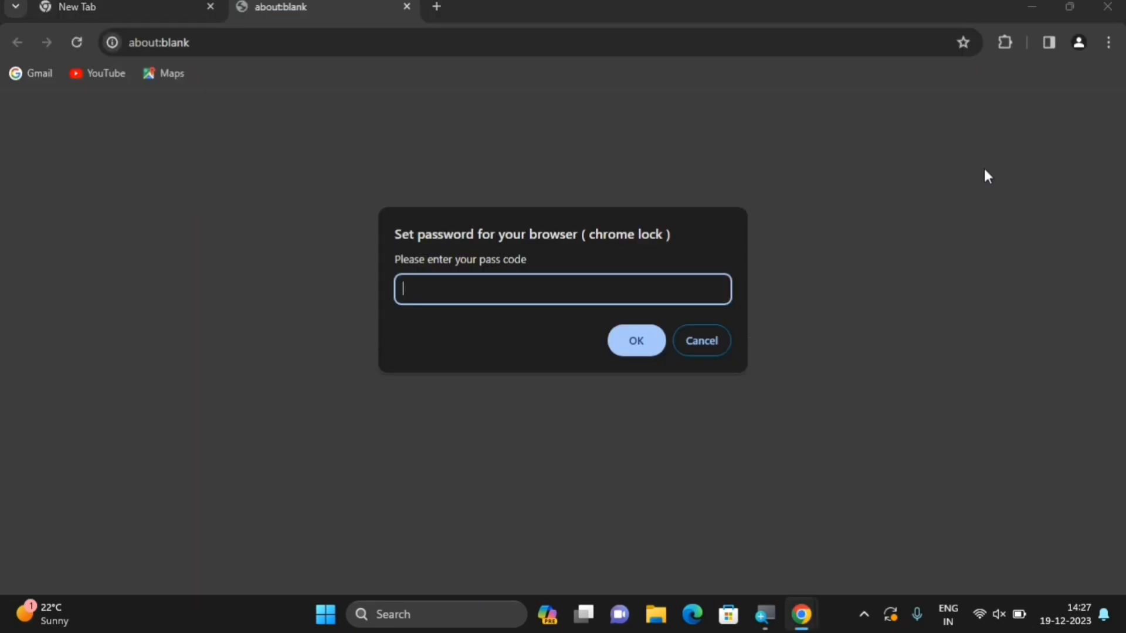
{"action": "type", "text": "1234"}
{"action": "left_click", "coordinate": [638, 340]}
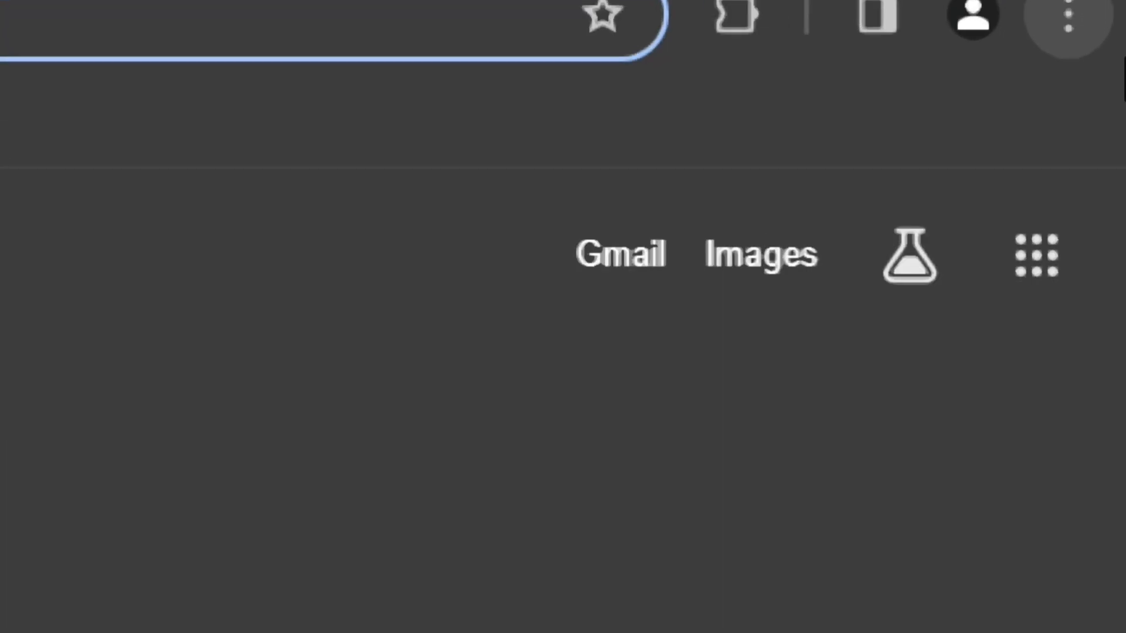
Go through Chrome Settings to Privacy and security and open Clear browsing data
{"action": "left_click", "coordinate": [1079, 42]}
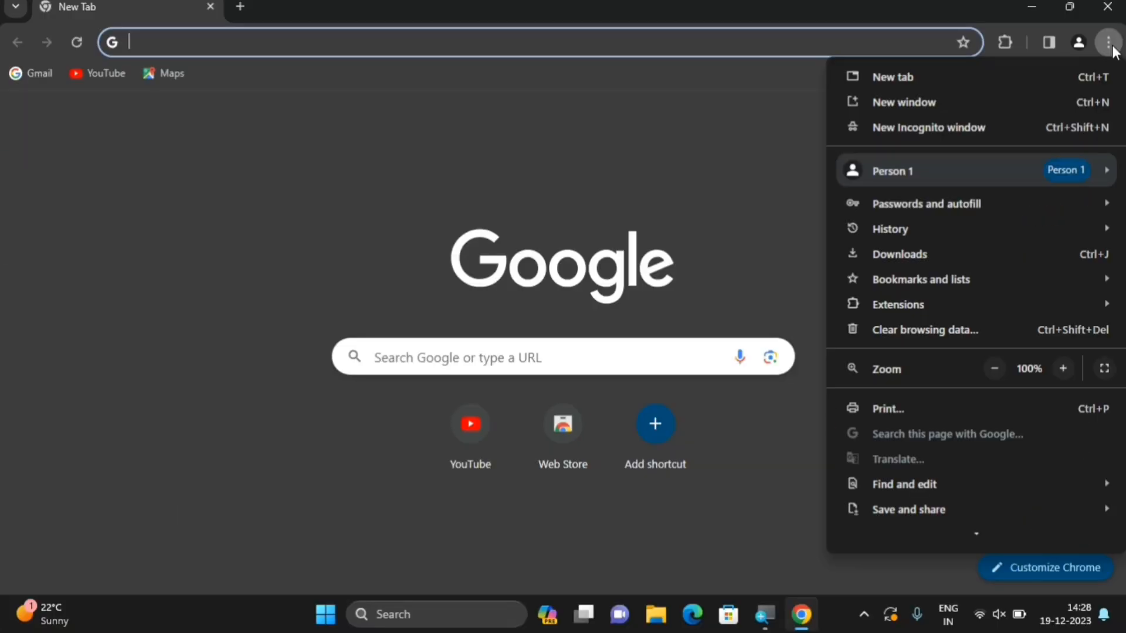
{"action": "scroll", "coordinate": [938, 455], "scroll_direction": "down", "scroll_amount": 3}
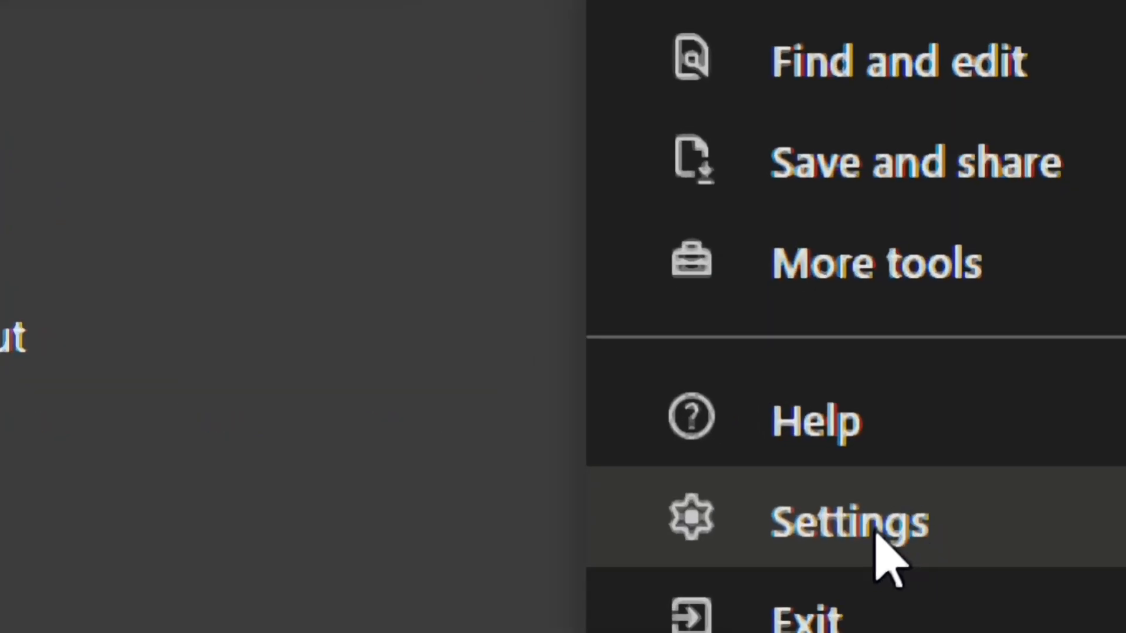
{"action": "left_click", "coordinate": [895, 518]}
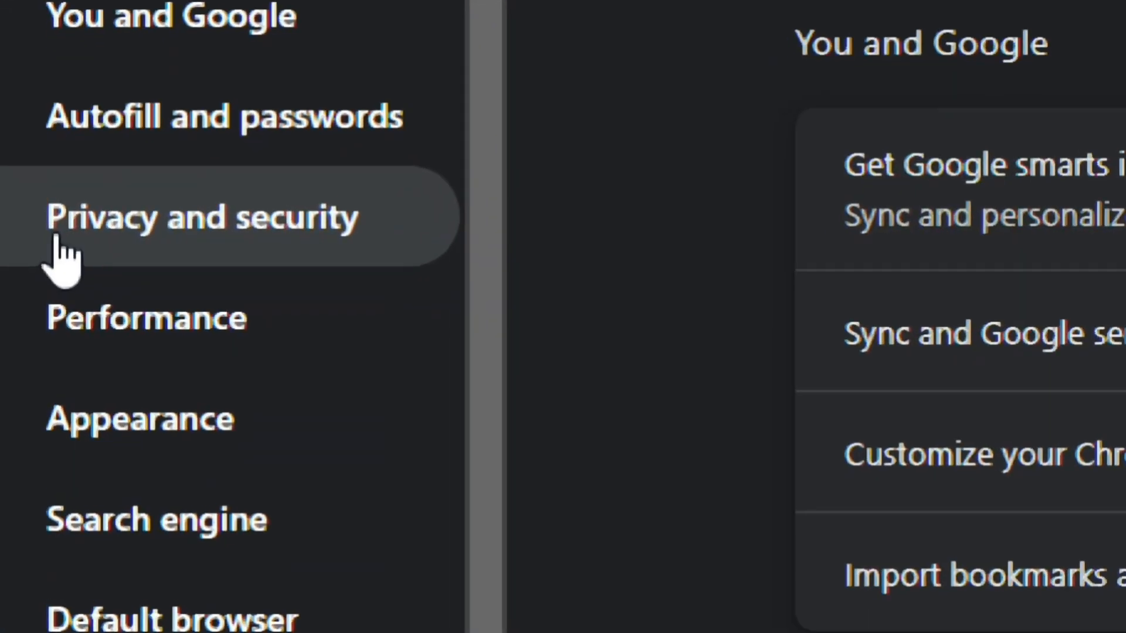
{"action": "left_click", "coordinate": [58, 241]}
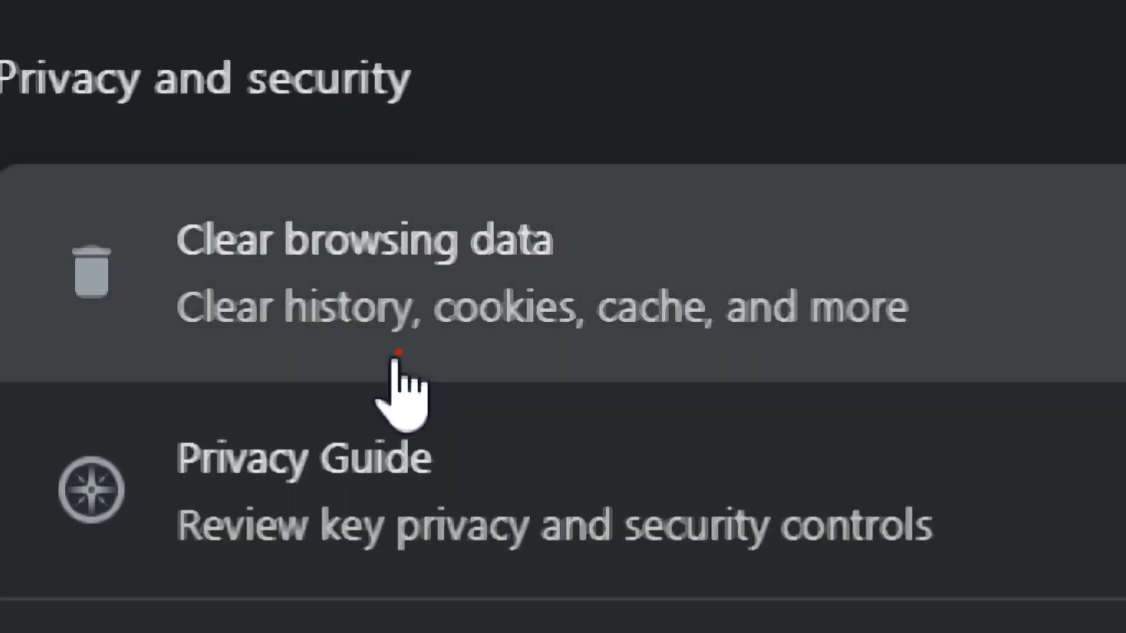
{"action": "left_click", "coordinate": [399, 354]}
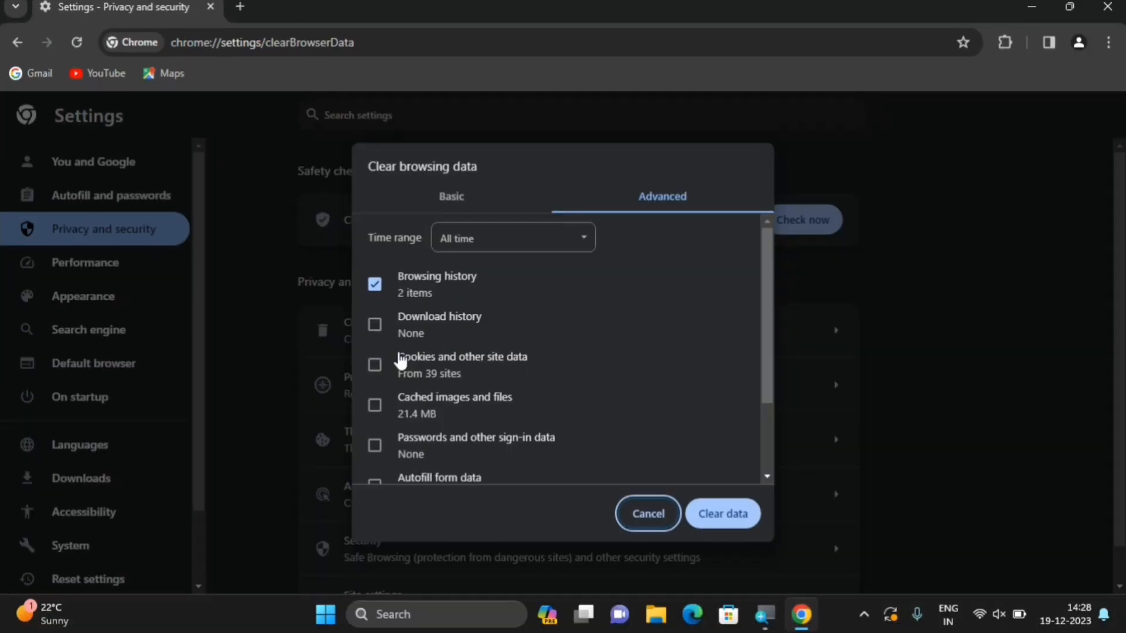
Clear All time browsing and download history, cookies and site data, and cached images and files
{"action": "left_click", "coordinate": [375, 325]}
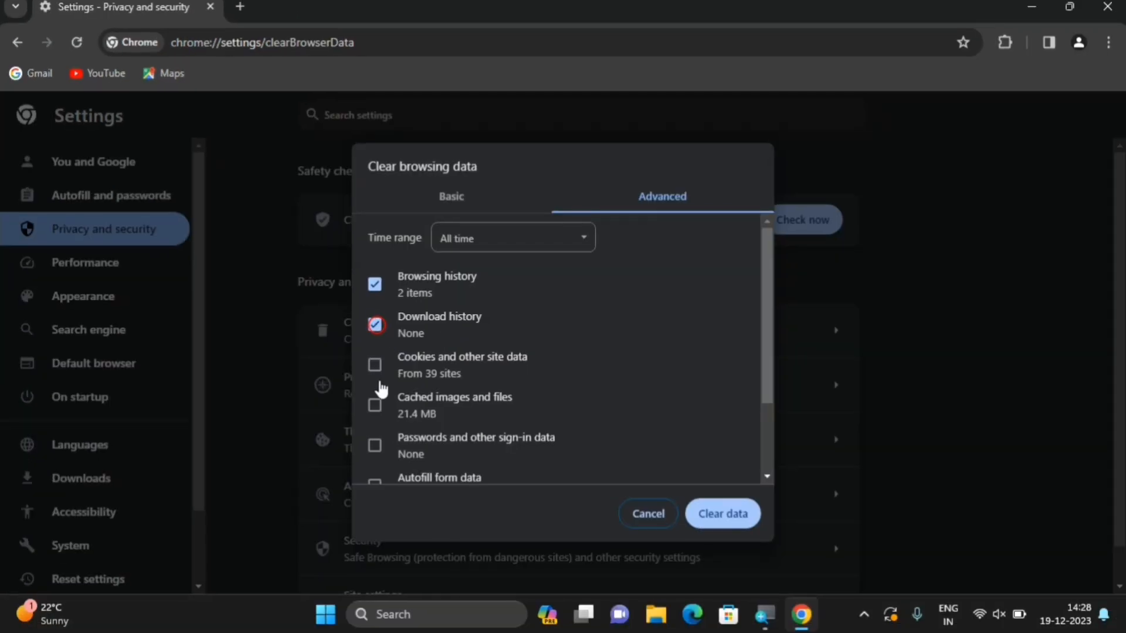
{"action": "left_click", "coordinate": [375, 367]}
{"action": "left_click", "coordinate": [374, 404]}
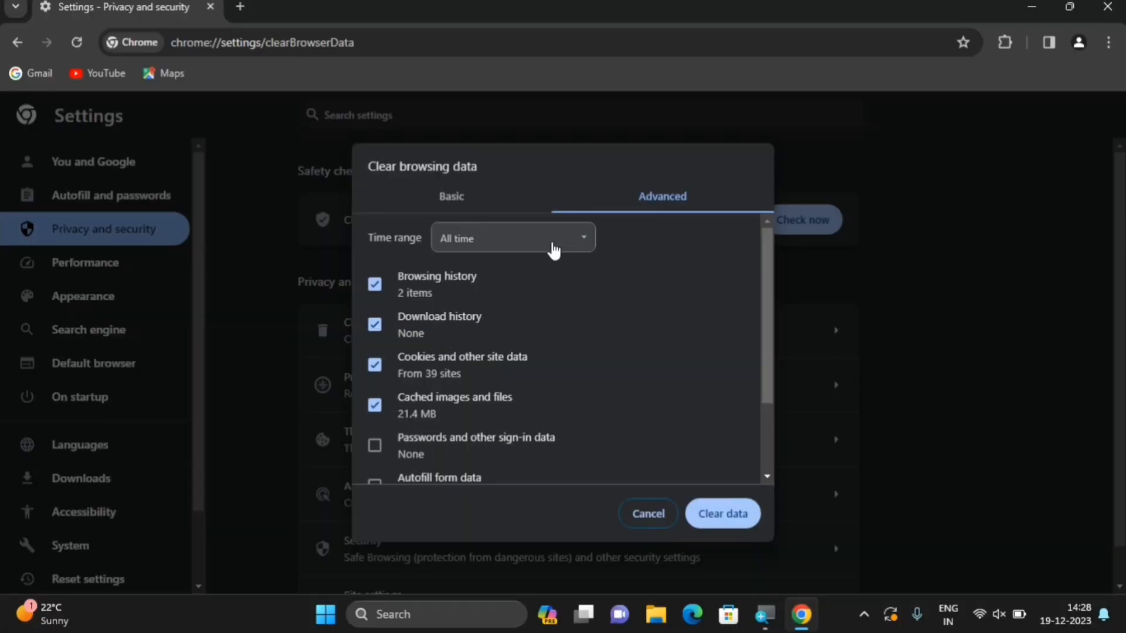
{"action": "left_click", "coordinate": [771, 64]}
{"action": "left_click", "coordinate": [511, 317]}
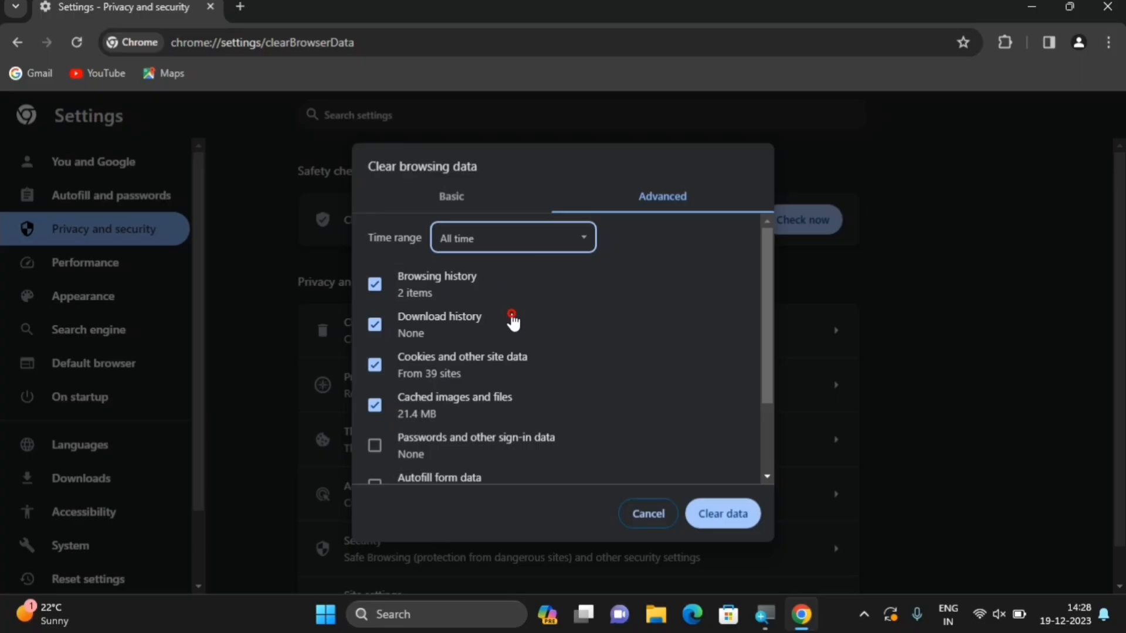
{"action": "left_click", "coordinate": [530, 251]}
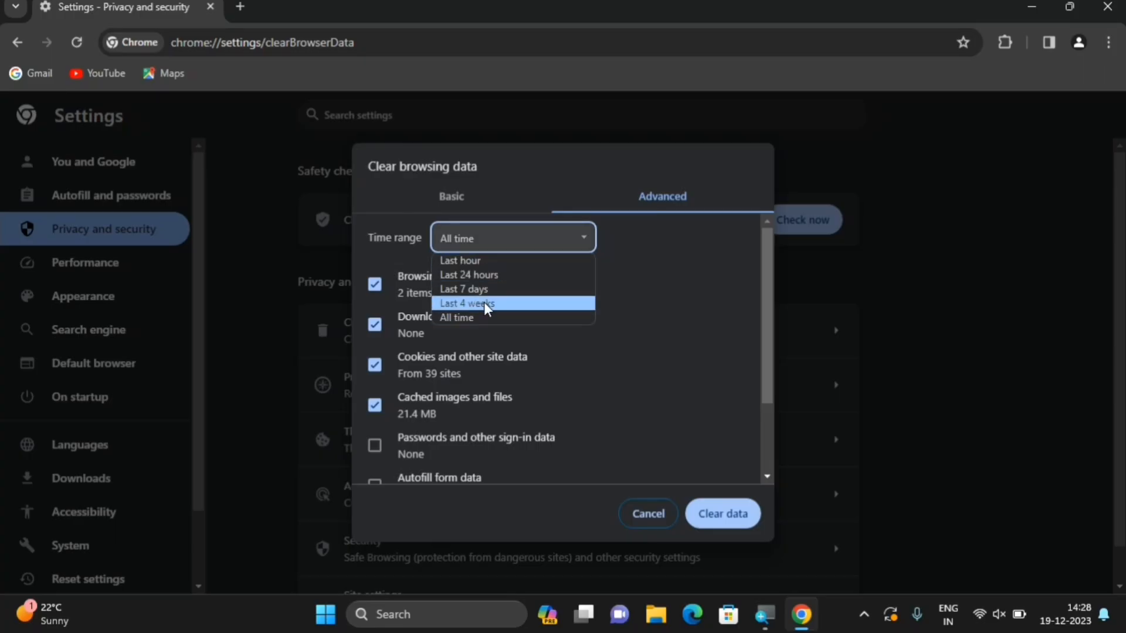
{"action": "left_click", "coordinate": [484, 303]}
{"action": "left_click", "coordinate": [519, 255]}
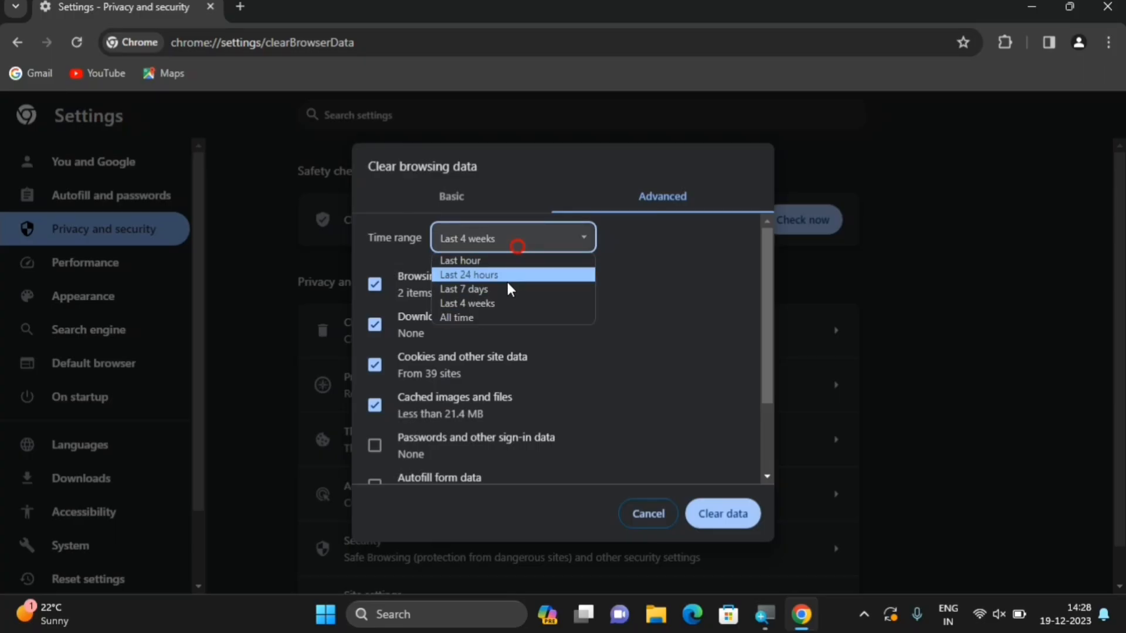
{"action": "left_click", "coordinate": [485, 316]}
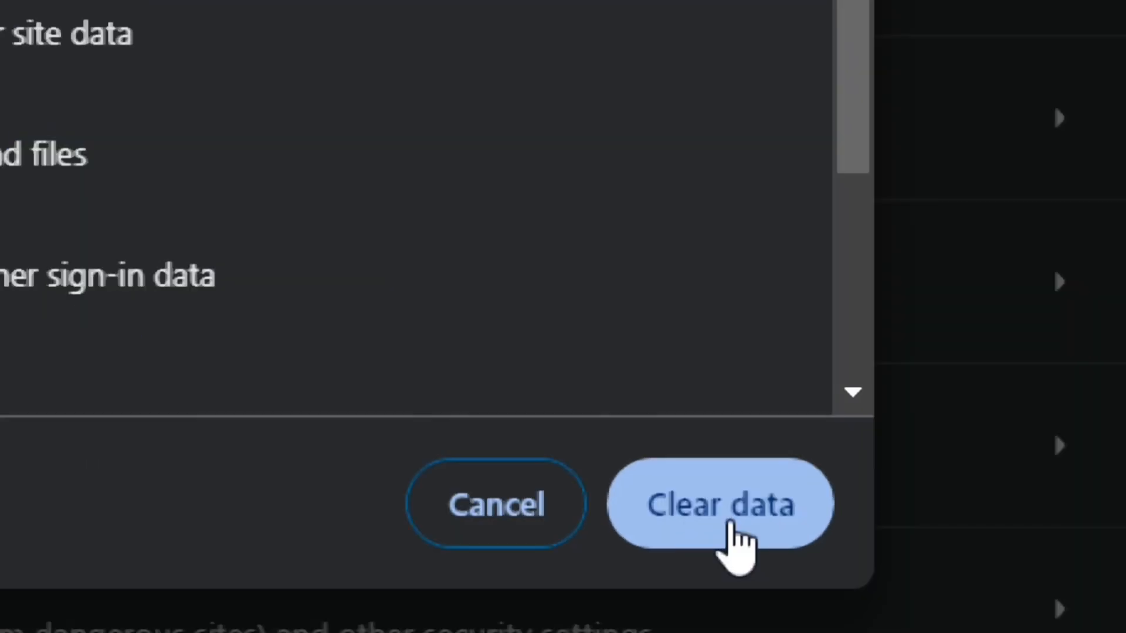
{"action": "left_click", "coordinate": [724, 519]}
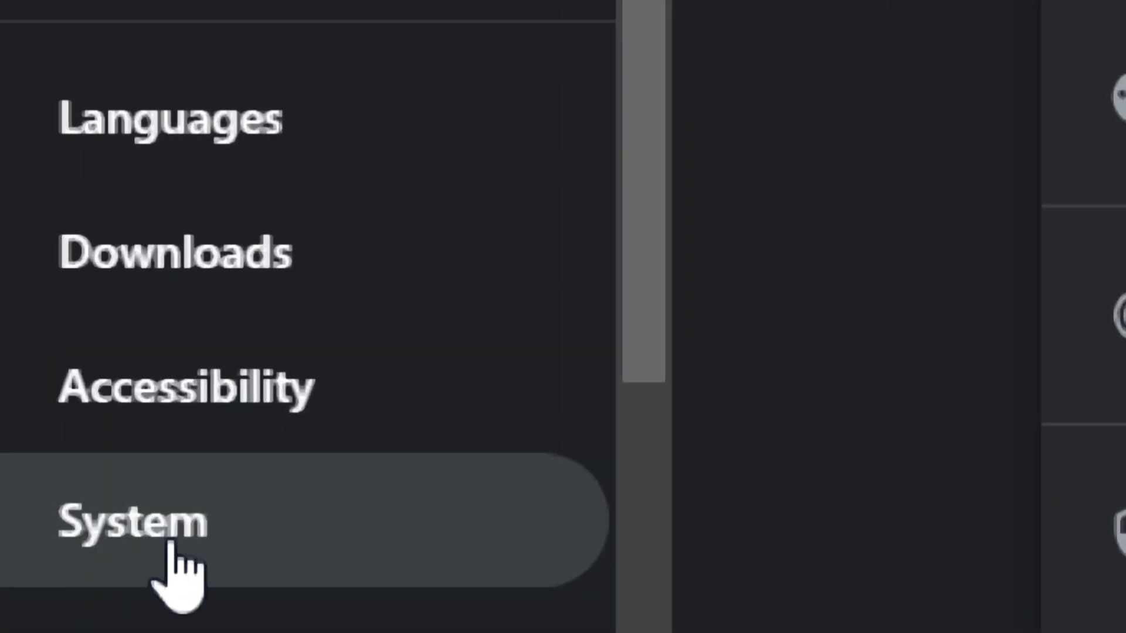
On Chrome's System settings page, switch off background apps after closing and hardware acceleration
{"action": "left_click", "coordinate": [170, 546]}
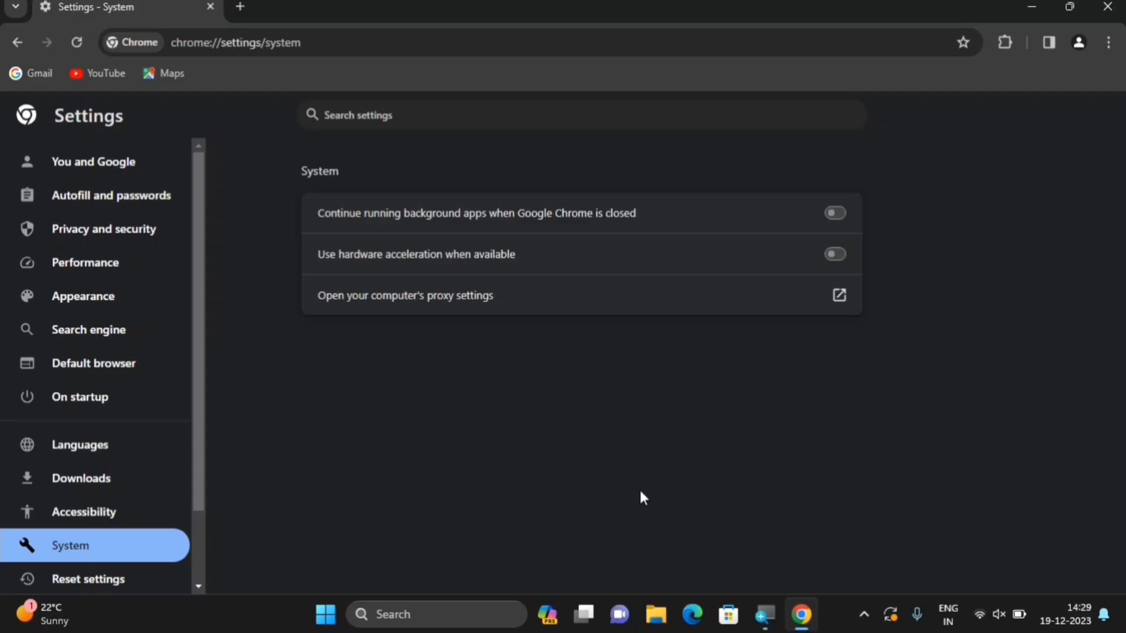
{"action": "scroll", "coordinate": [65, 469], "scroll_direction": "down", "scroll_amount": 3}
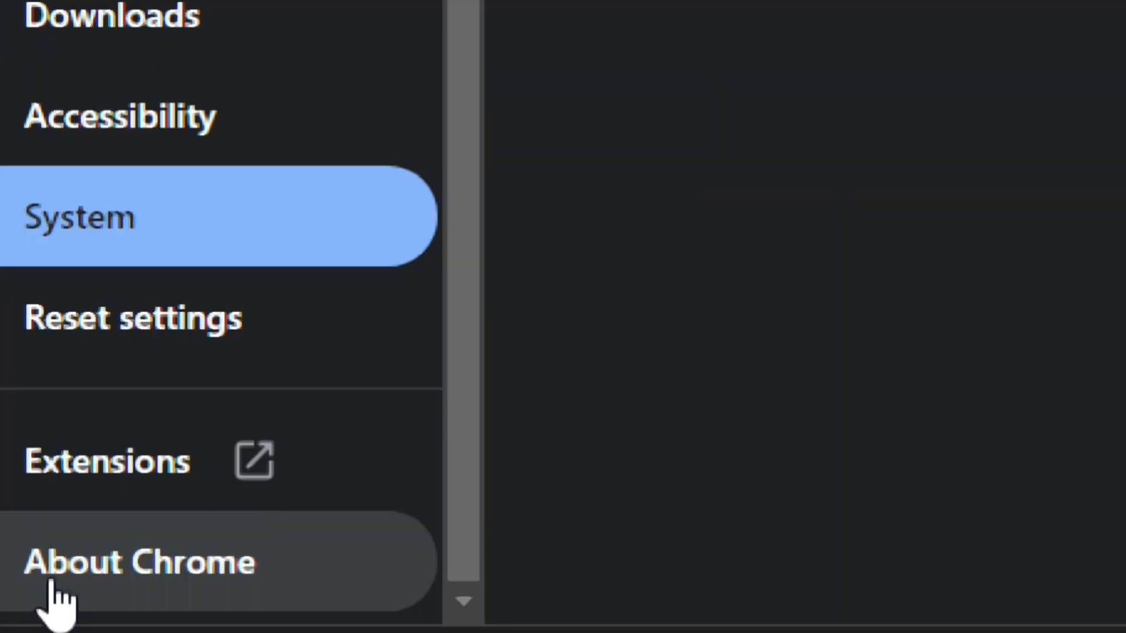
Confirm in About Chrome that version 120.0.6099.110 is up to date, then close Chrome
{"action": "left_click", "coordinate": [54, 586]}
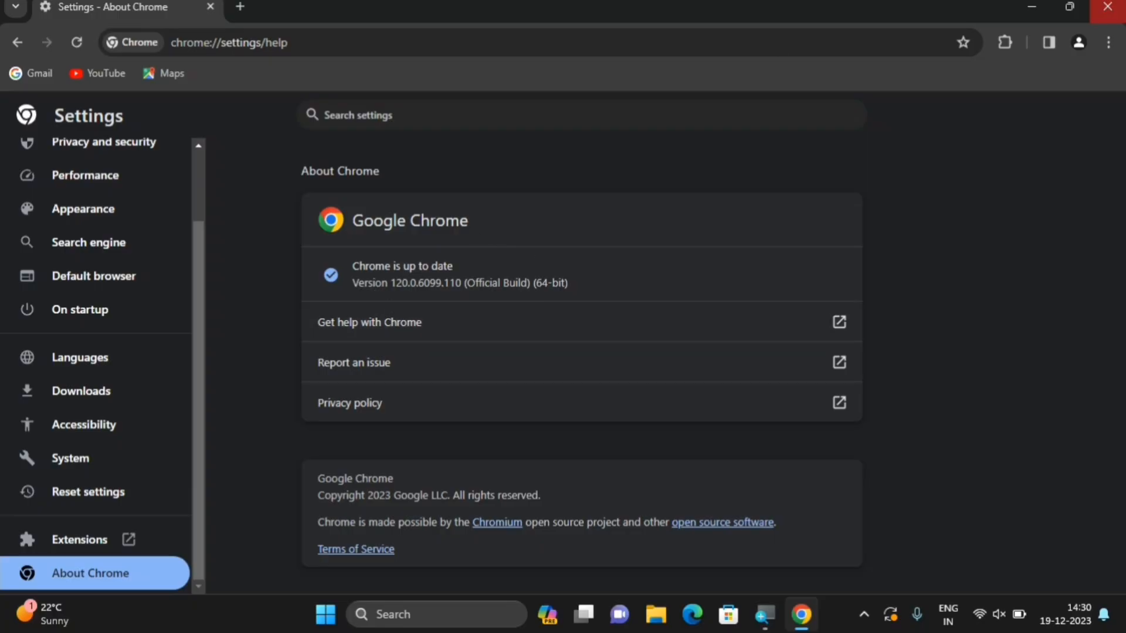
{"action": "left_click", "coordinate": [1107, 6]}
{"action": "right_click", "coordinate": [566, 234]}
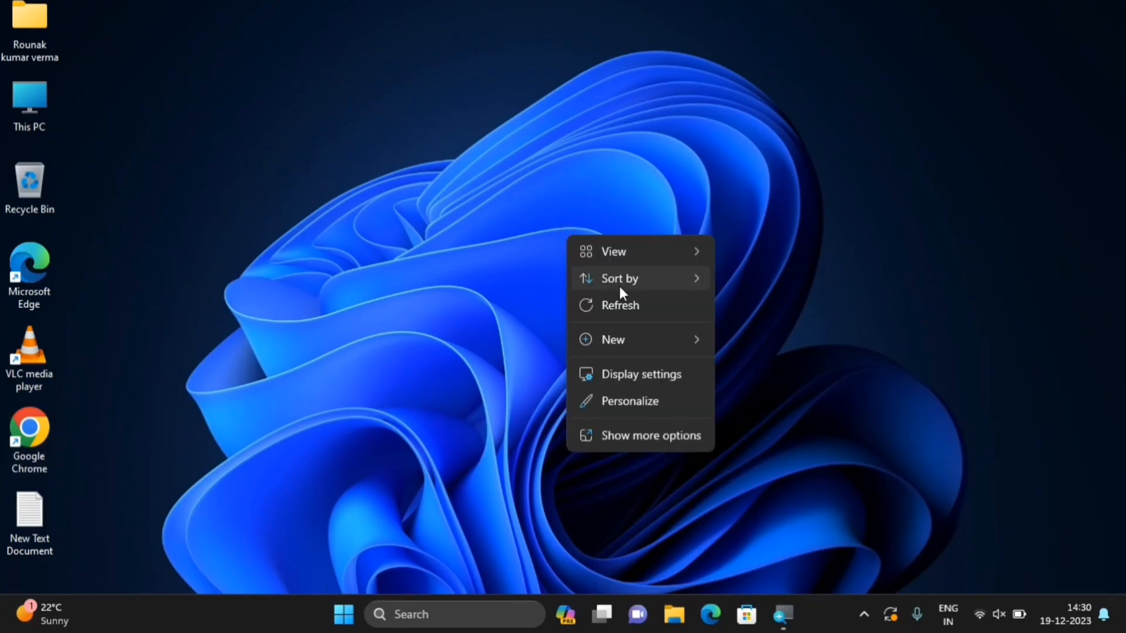
{"action": "left_click", "coordinate": [622, 305]}
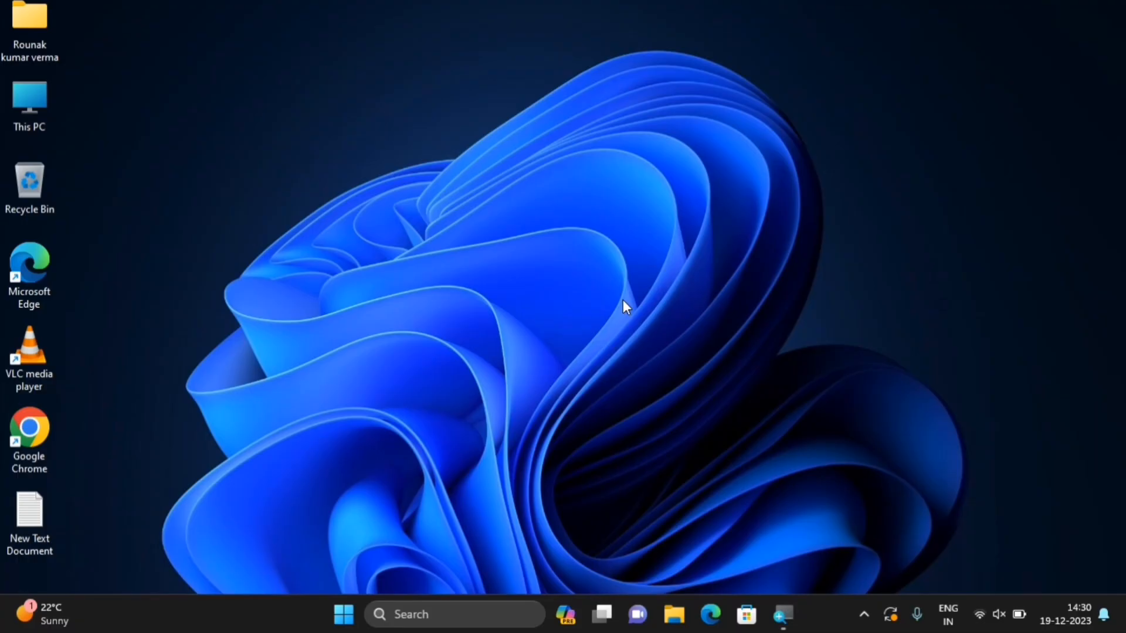